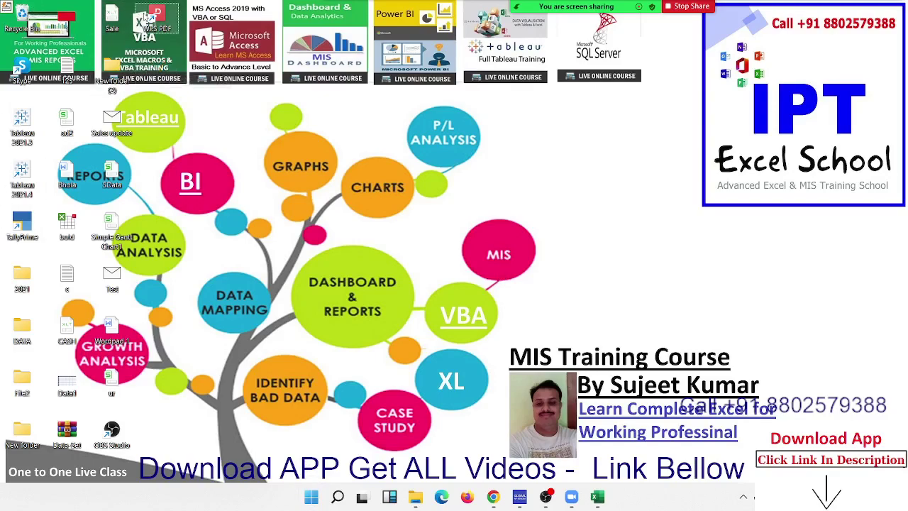
Step: Launch Excel from the Start menu search and open a maximized blank workbook (Book9)
key(super)
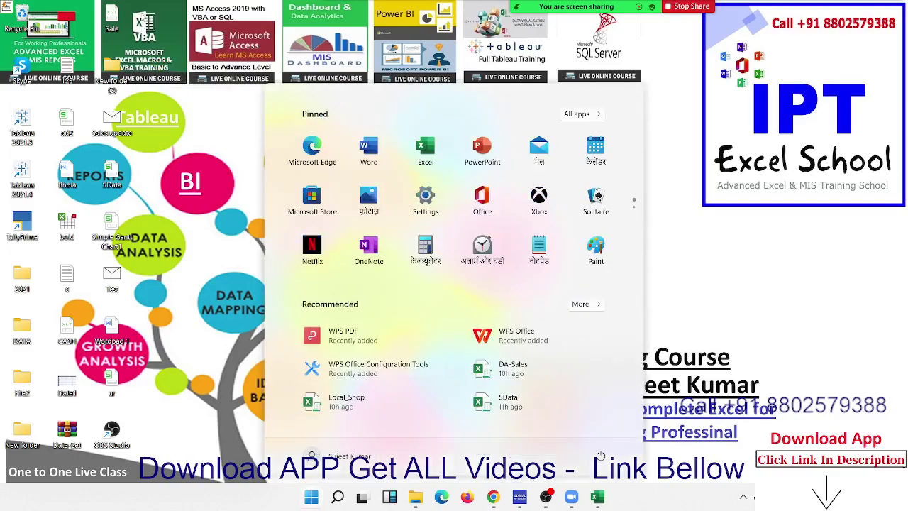
text(excel)
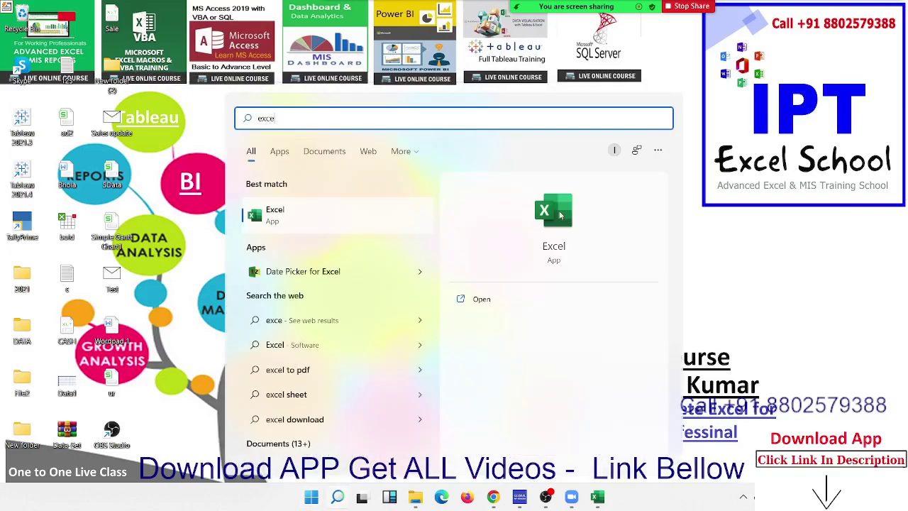
click(561, 213)
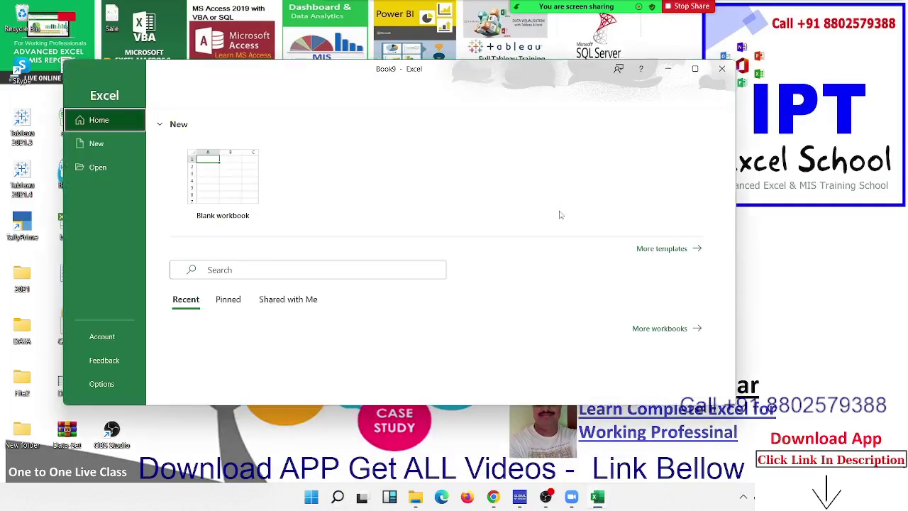
click(179, 181)
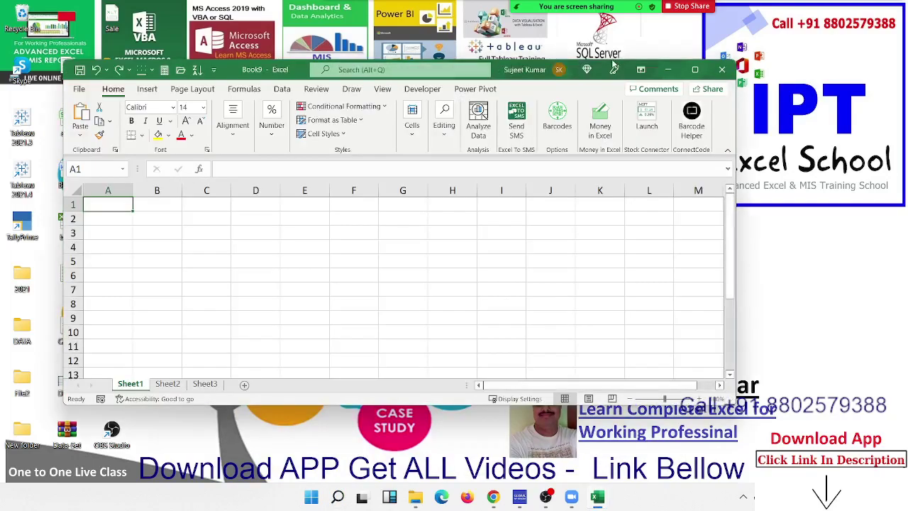
click(694, 71)
mouse_move(493, 497)
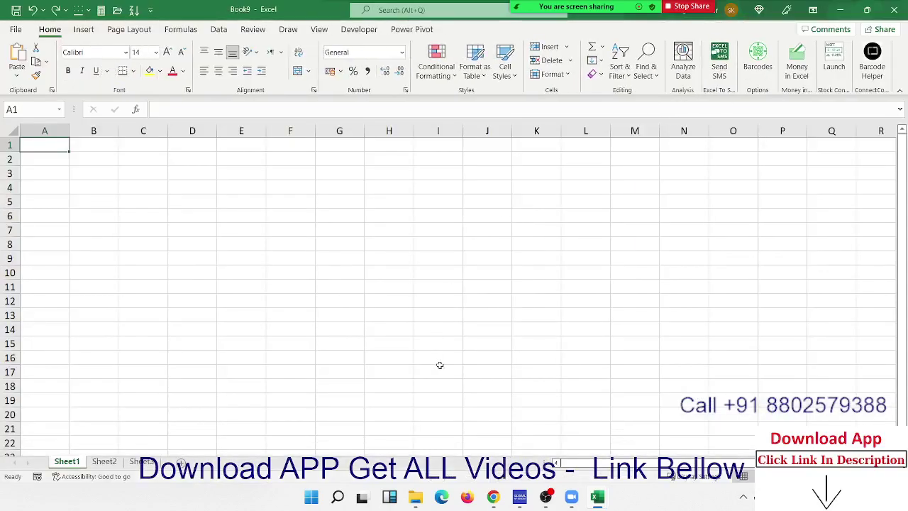
Step: In Gmail's Sent mail, open the Custom Format Link message's support.microsoft.com link in a new tab
click(490, 498)
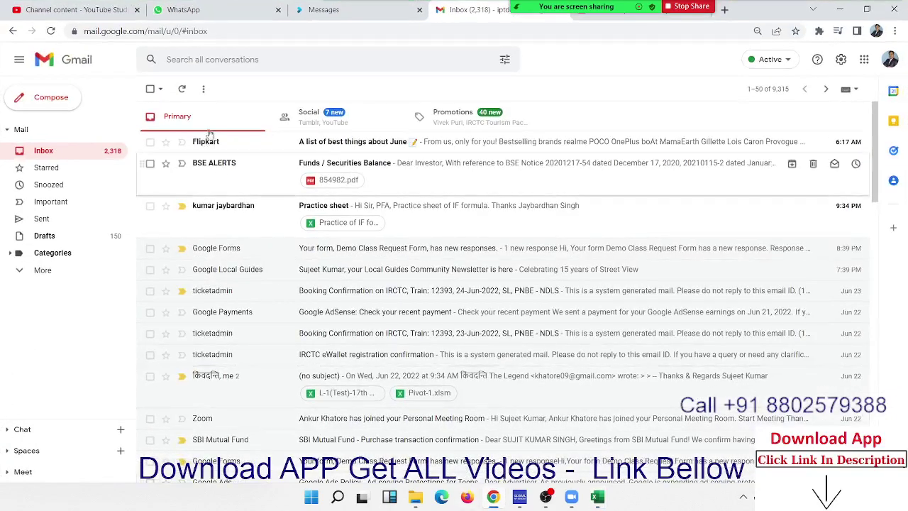
click(62, 226)
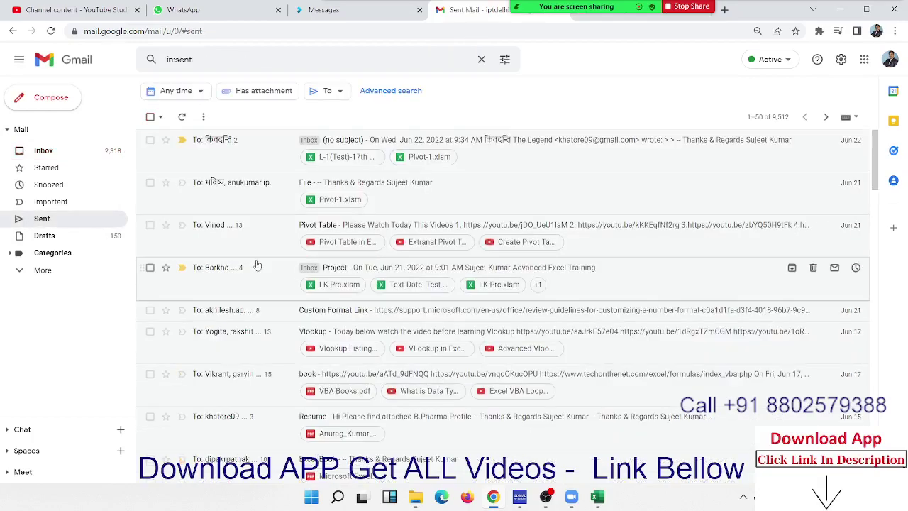
click(386, 310)
click(238, 158)
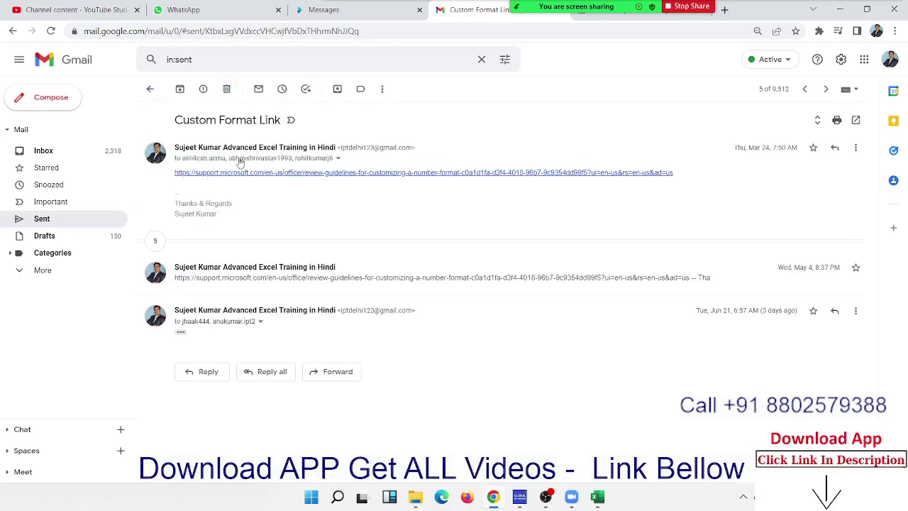
click(228, 178)
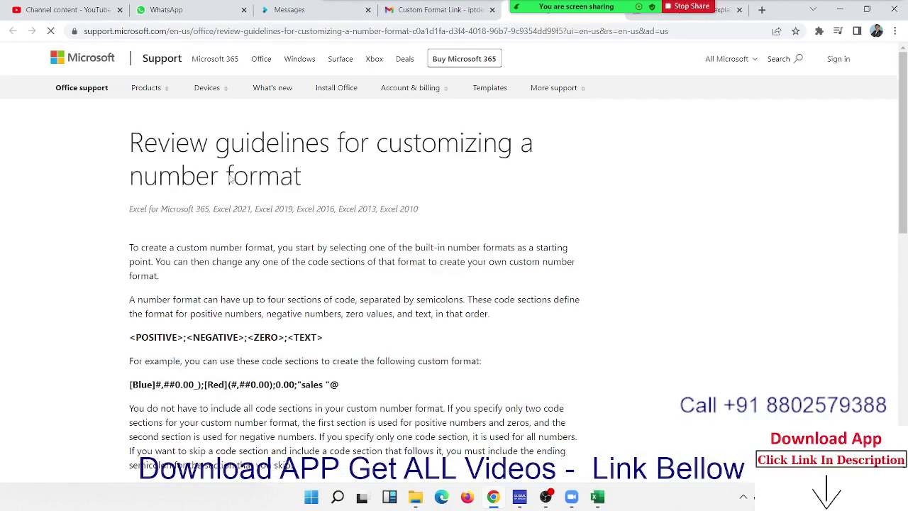
Step: Scroll to the format syntax and highlight its sections and the whole <POSITIVE>;<NEGATIVE>;<ZERO>;<TEXT> line
scroll(102, 266, down, 3)
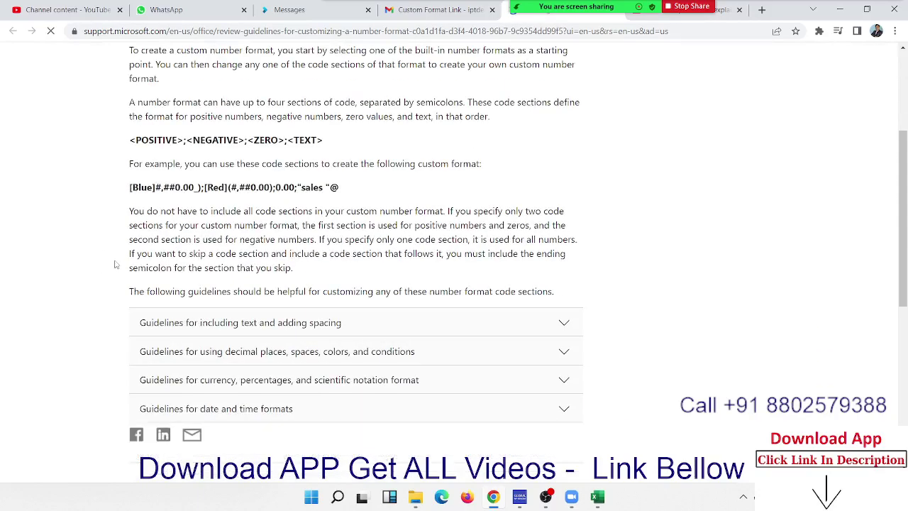
double_click(157, 141)
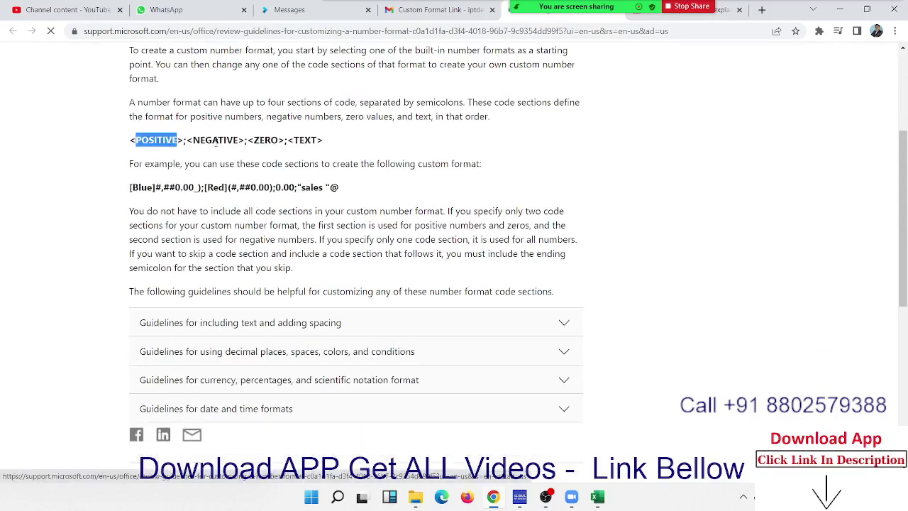
double_click(215, 140)
double_click(267, 140)
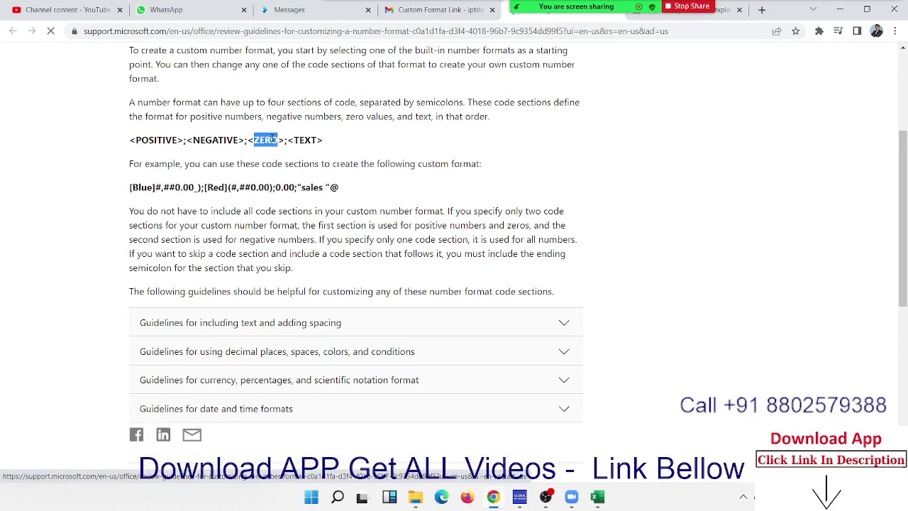
click(348, 154)
drag(324, 139, 125, 137)
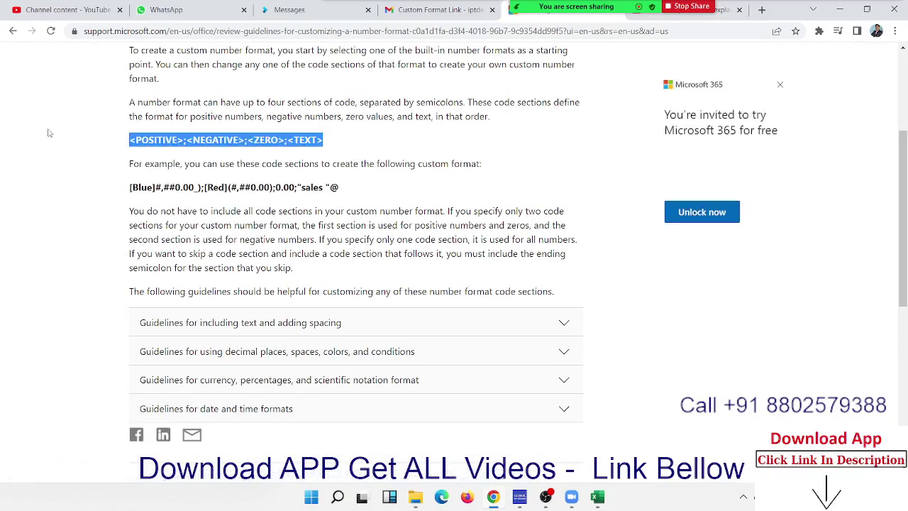
double_click(141, 139)
click(225, 151)
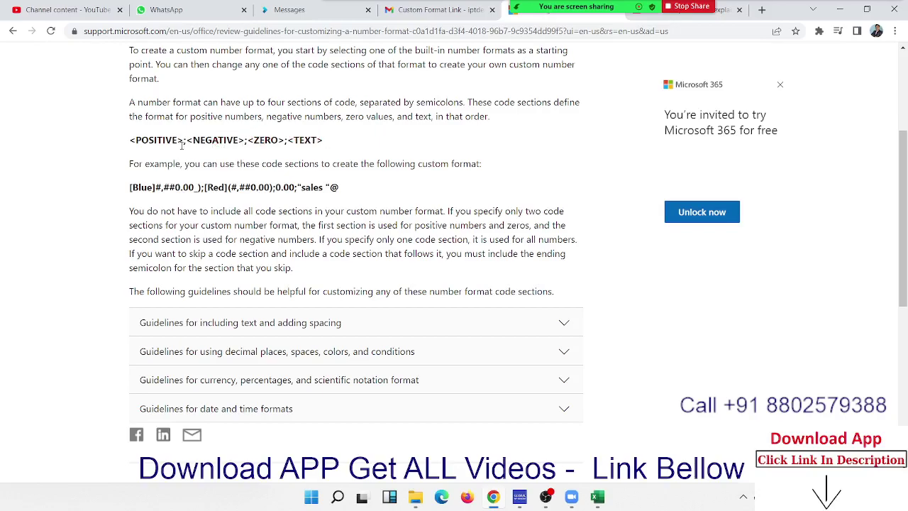
triple_click(148, 141)
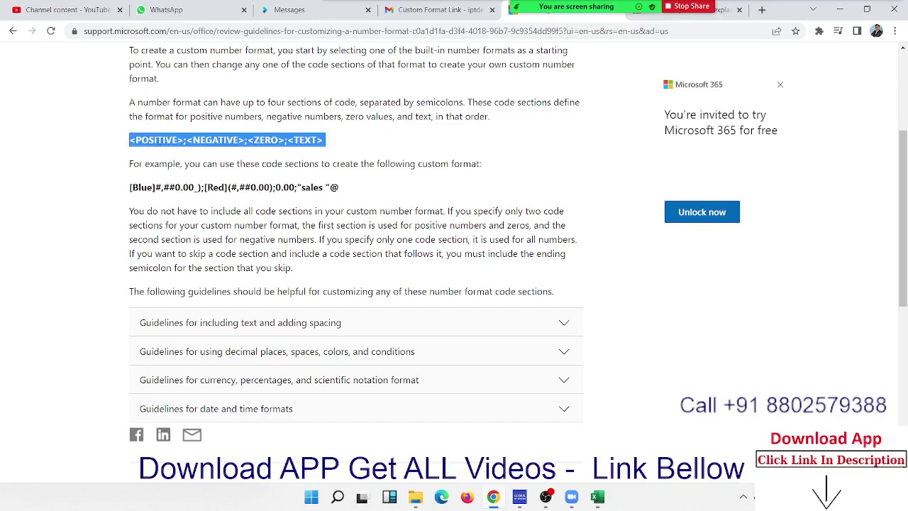
Step: Back in Excel, enter 1500 in cell D4
key(alt+Tab)
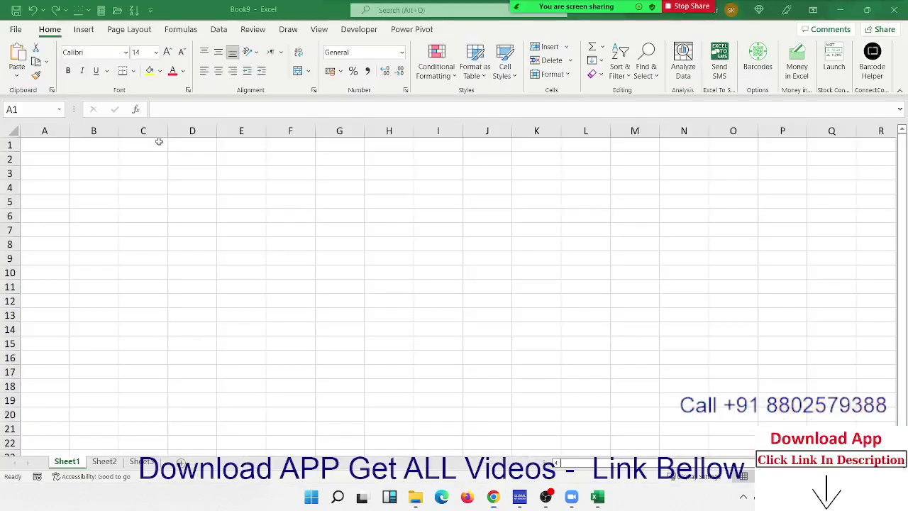
click(189, 187)
ctrl+scroll(189, 186, up, 5)
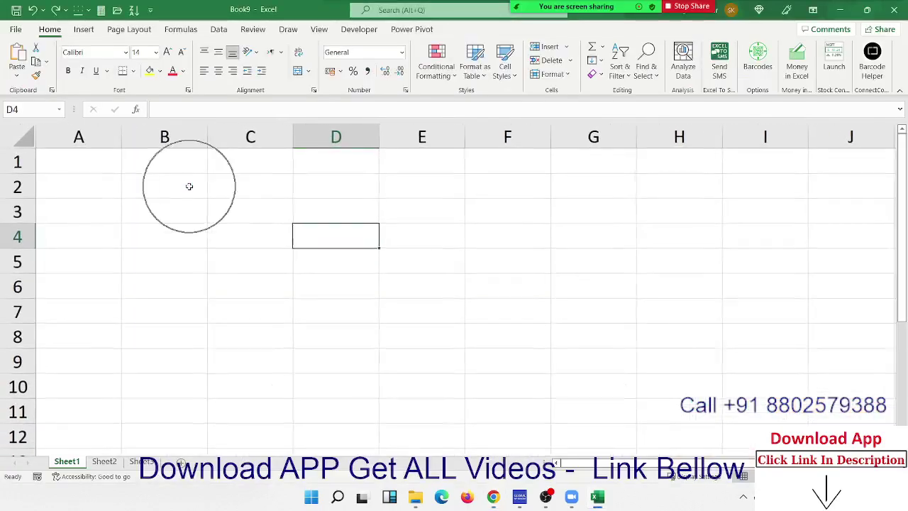
text(1500)
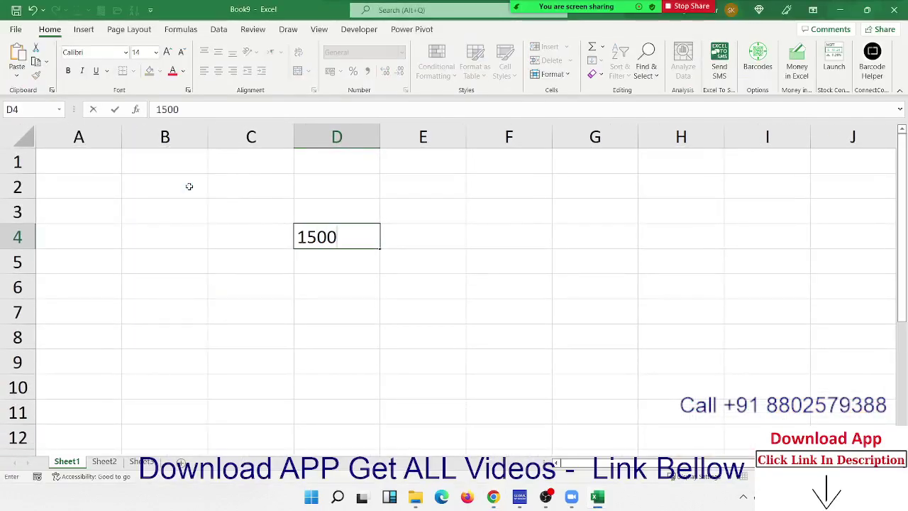
key(Return)
Step: Replace D4's General format with the custom format code "MRP" through Format Cells > Custom
click(354, 243)
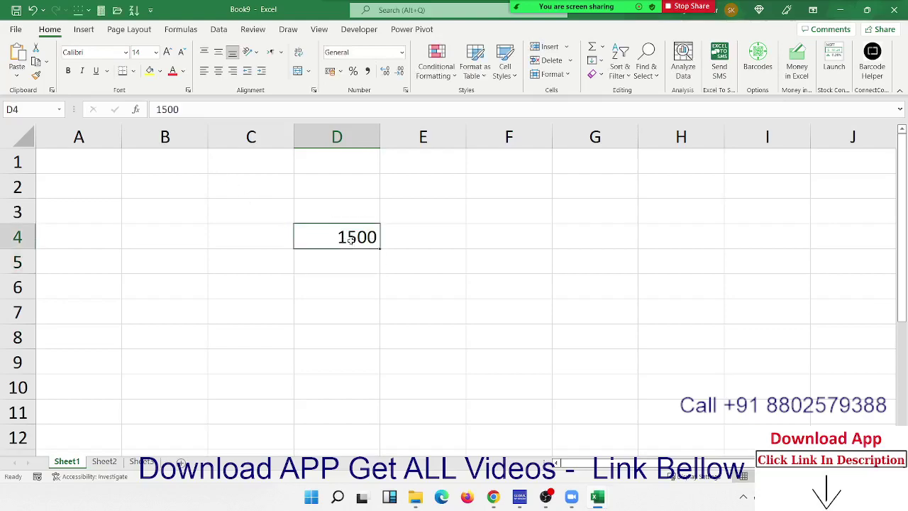
right_click(352, 243)
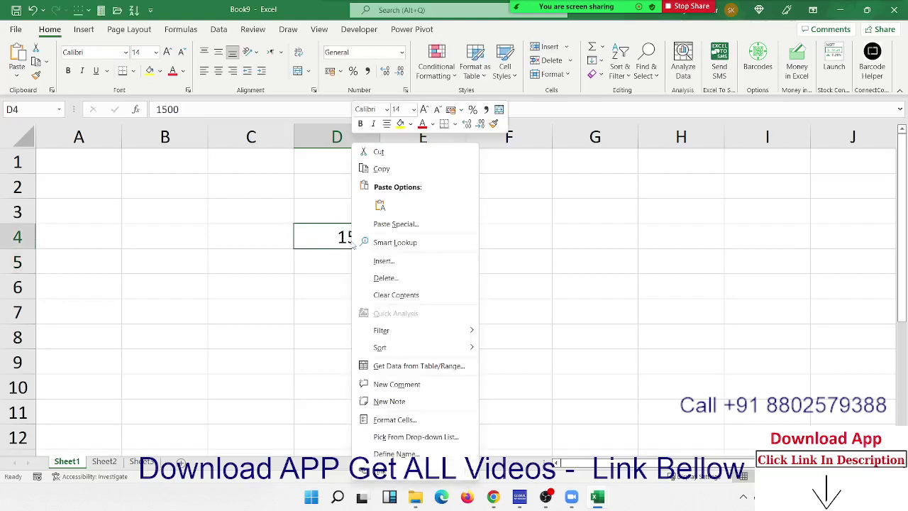
click(380, 418)
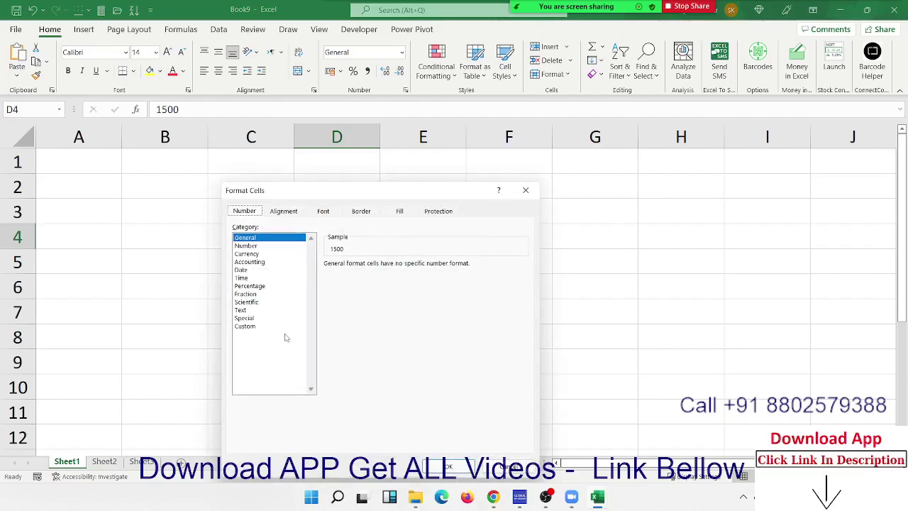
click(245, 326)
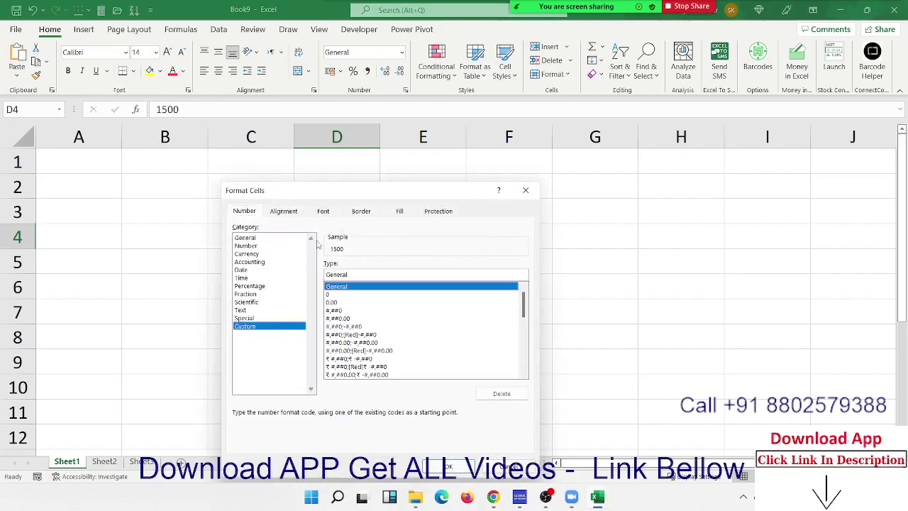
drag(314, 194, 540, 126)
double_click(571, 205)
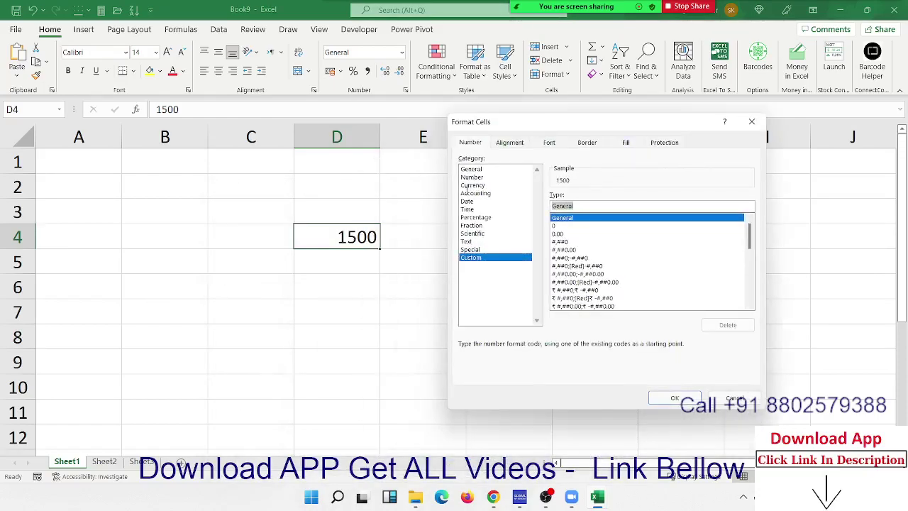
text([)
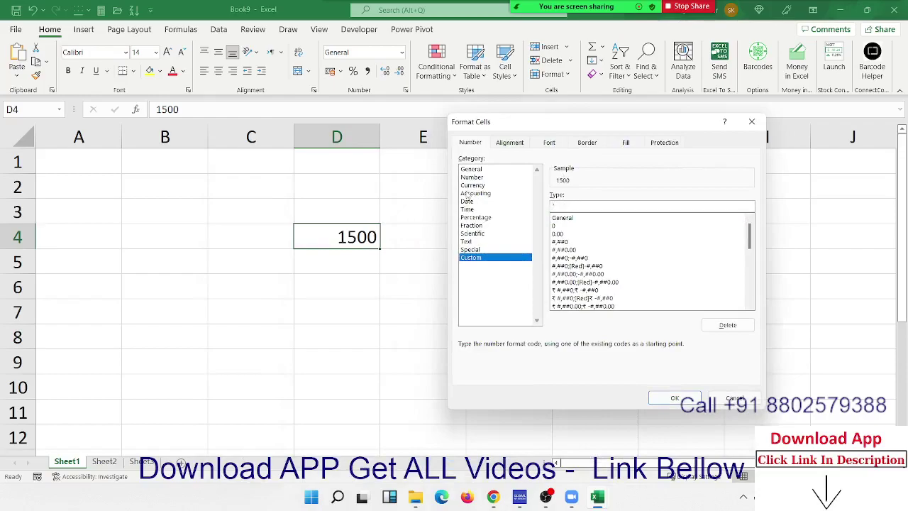
text(MRP)
text(")
key(Return)
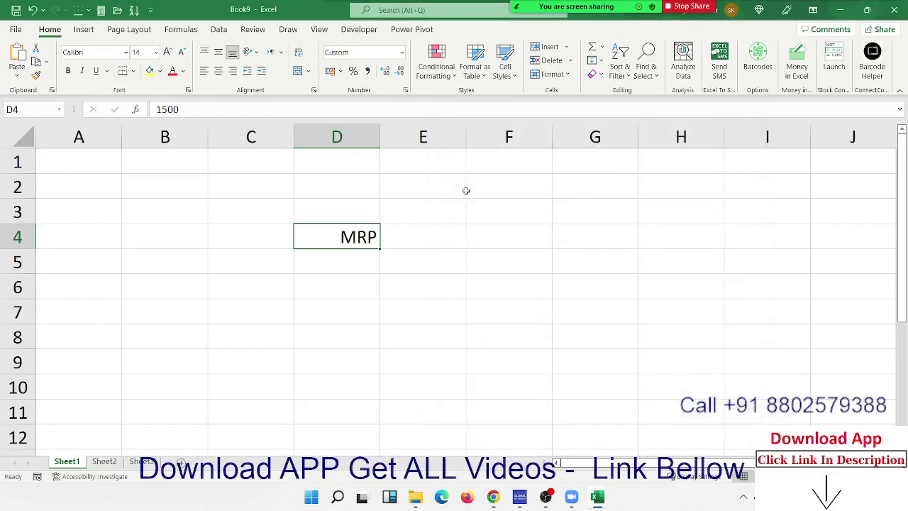
Step: Append 0 to the format code so D4 displays MRP 1500
click(404, 91)
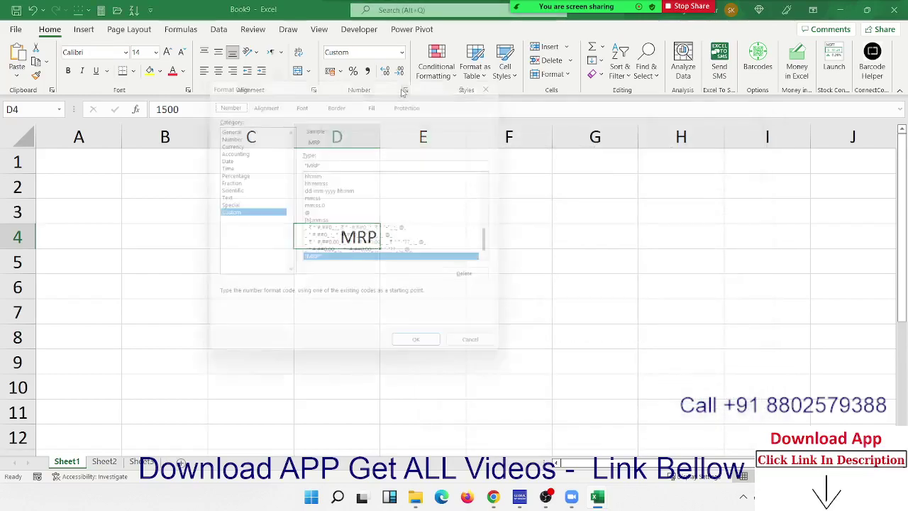
click(329, 161)
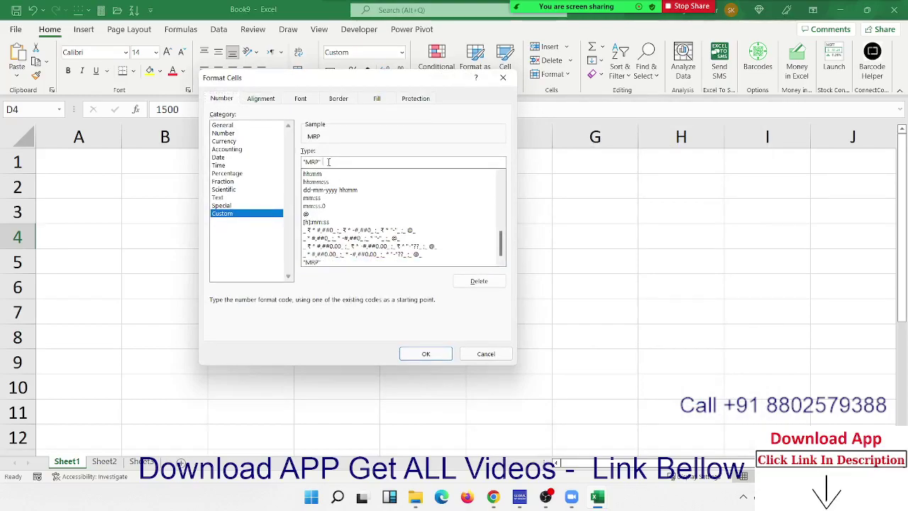
text(0)
key(Return)
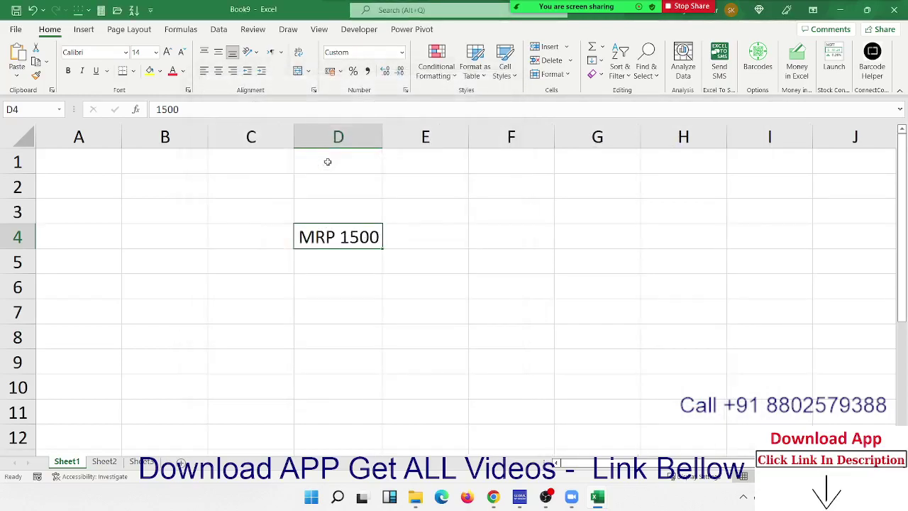
Step: Enter -500 in cell D4
text(-500)
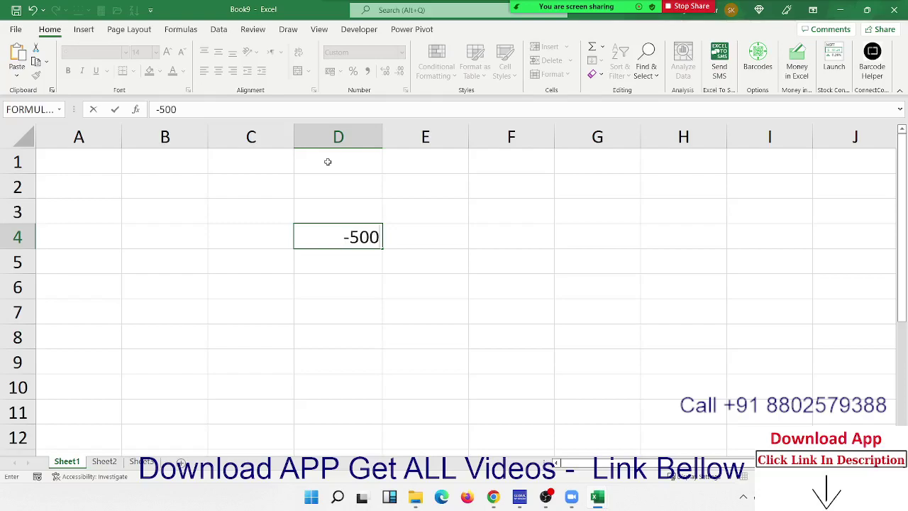
key(Return)
key(Up)
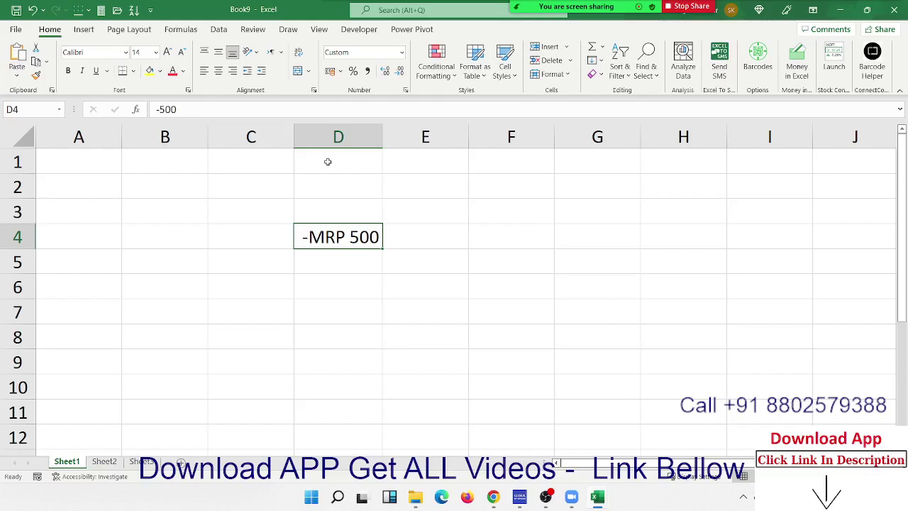
Step: Extend D4's format to "MRP" 0;"Dis" 0, removing the stray colon that made it invalid
click(406, 91)
mouse_move(327, 81)
mouse_down()
mouse_move(549, 98)
mouse_move(541, 90)
mouse_up()
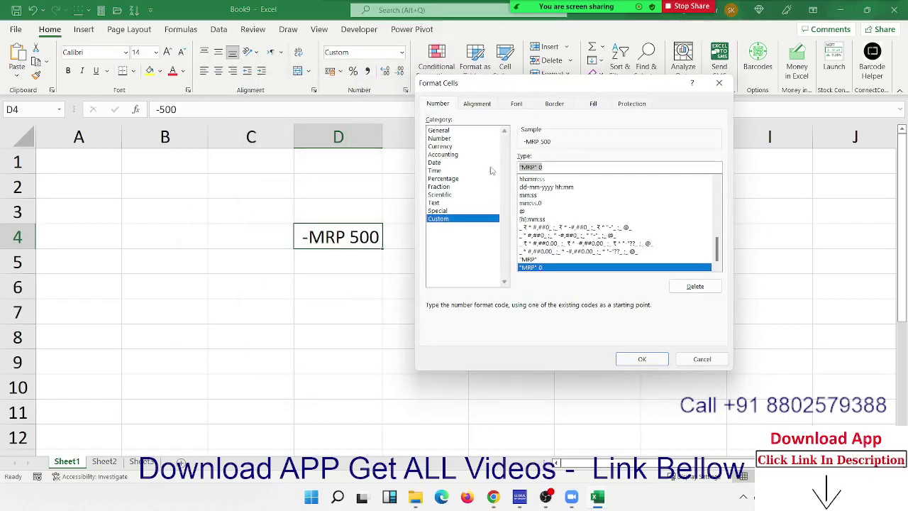
click(559, 164)
text(;)
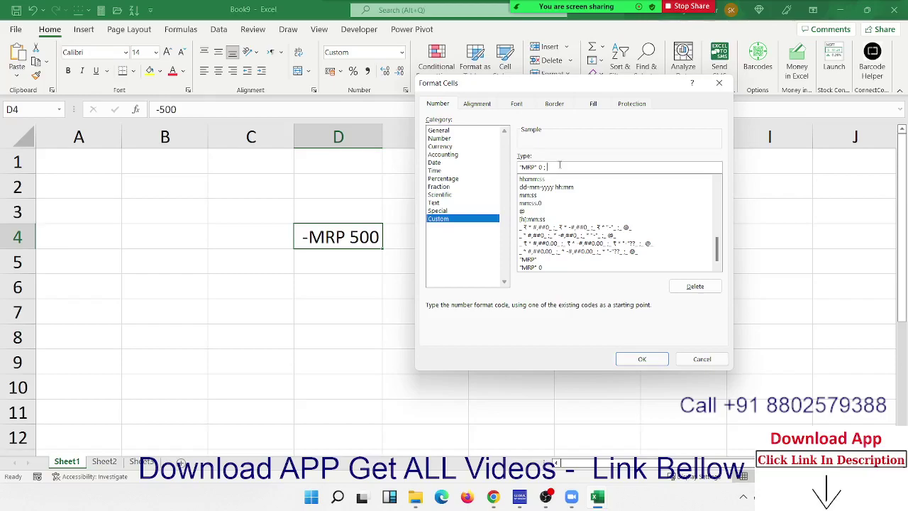
text(")
text(Dis)
text(:" 0)
click(636, 363)
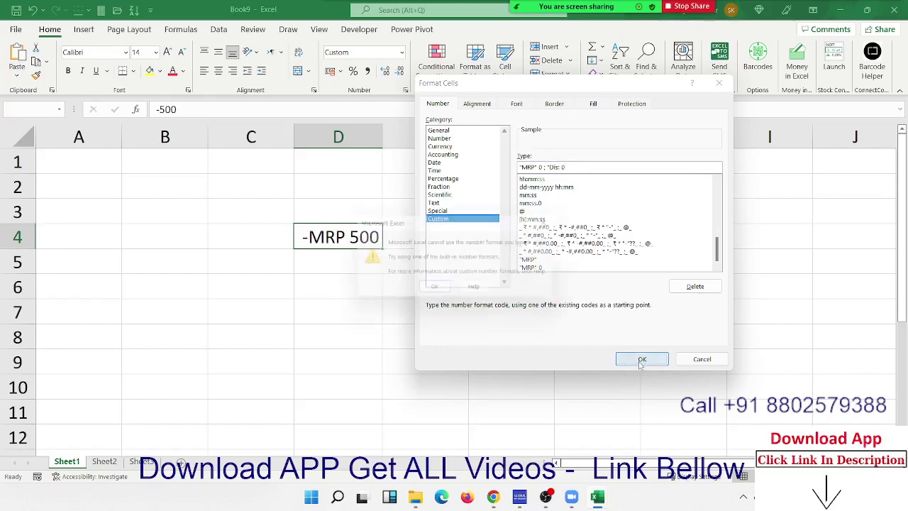
click(426, 289)
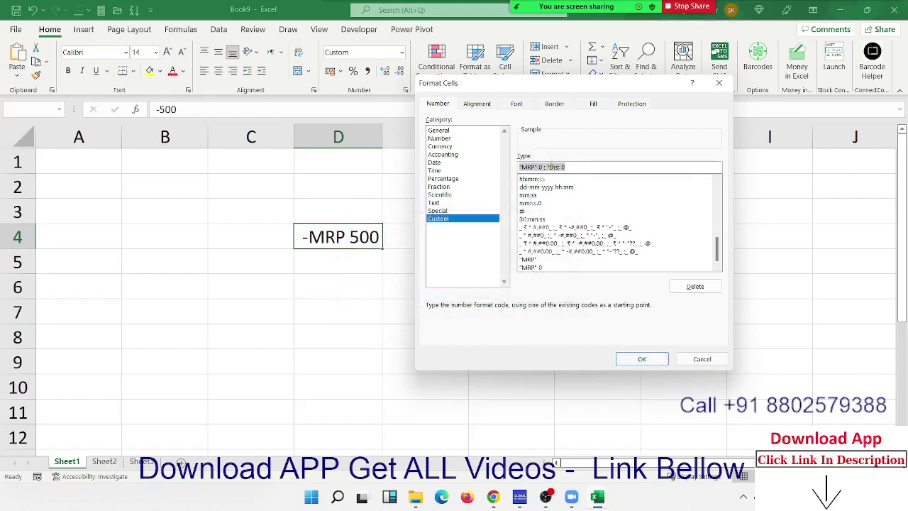
click(553, 165)
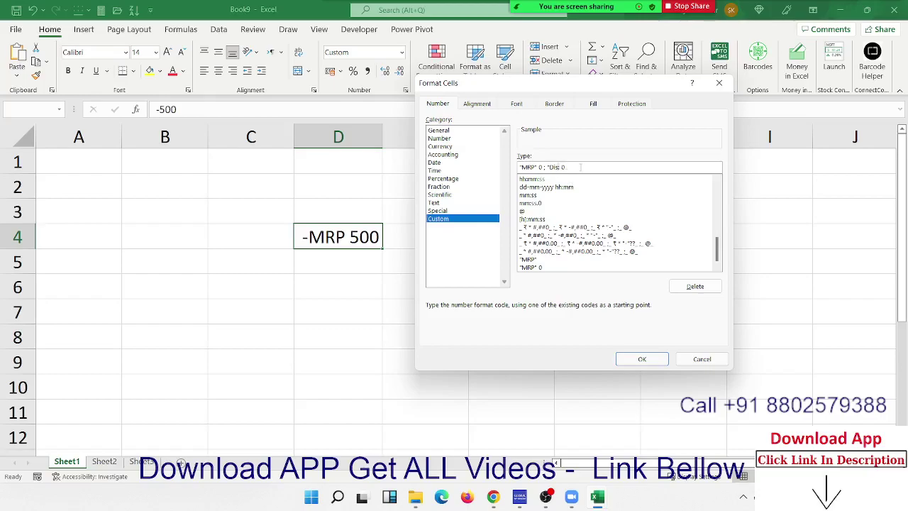
key(BackSpace)
click(633, 357)
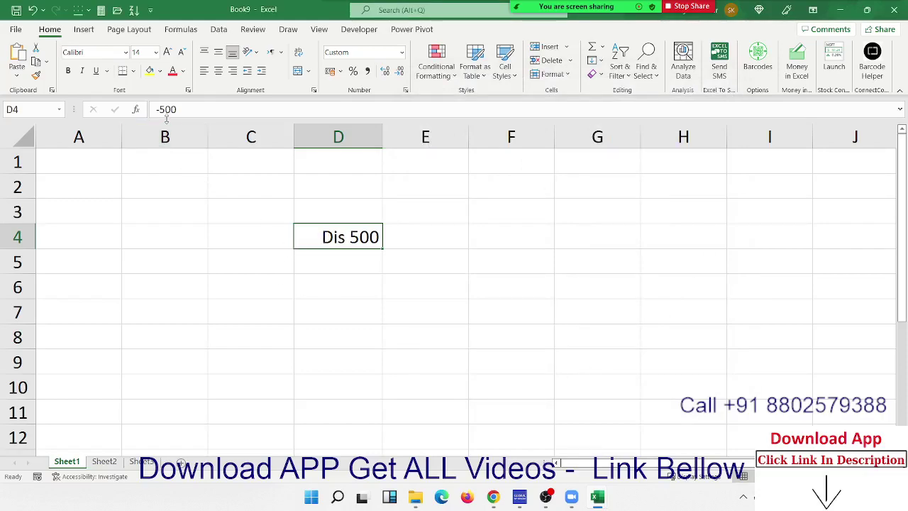
Step: Append ;"Free";"Data NA" to D4's format and add a minus to the negative section
click(405, 91)
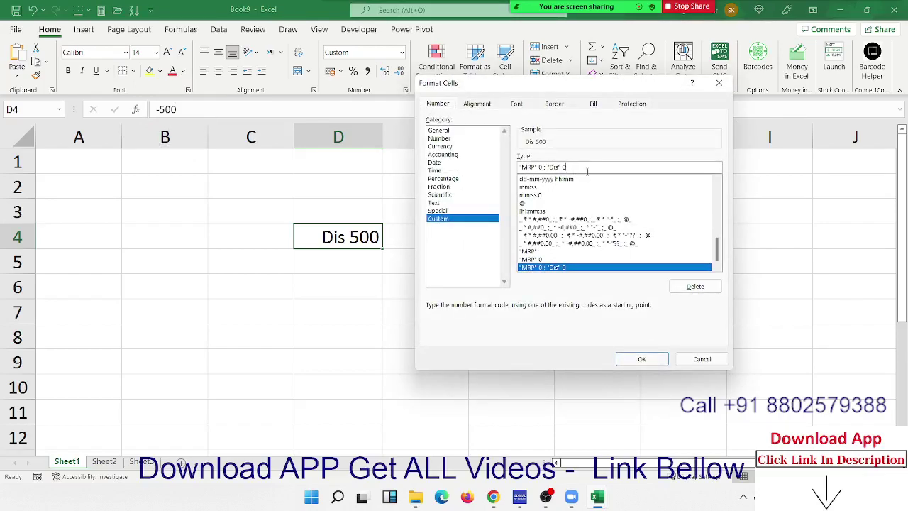
text(; ")
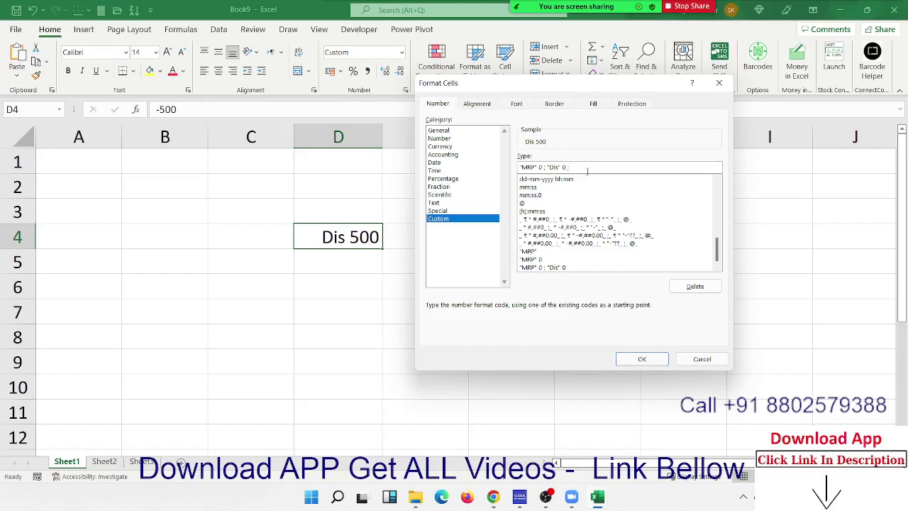
text(Fr)
text(ee")
text(; )
text(")
text(Da)
text(ta NA)
drag(521, 166, 544, 166)
drag(555, 166, 568, 167)
click(567, 169)
text(-)
double_click(581, 168)
click(641, 359)
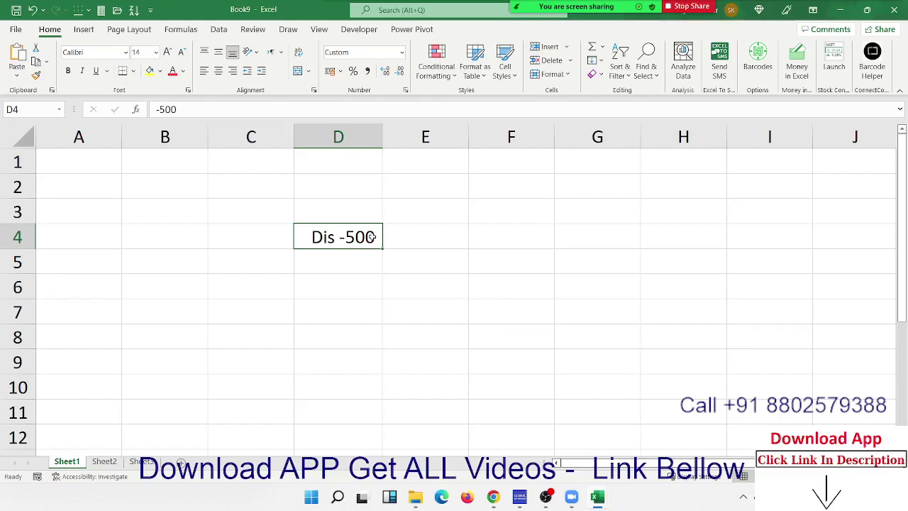
click(391, 239)
Step: On Sheet2, enter a Name header in A1, fill names down A2:A10, and begin the date 1/6 in B1
click(358, 238)
click(106, 461)
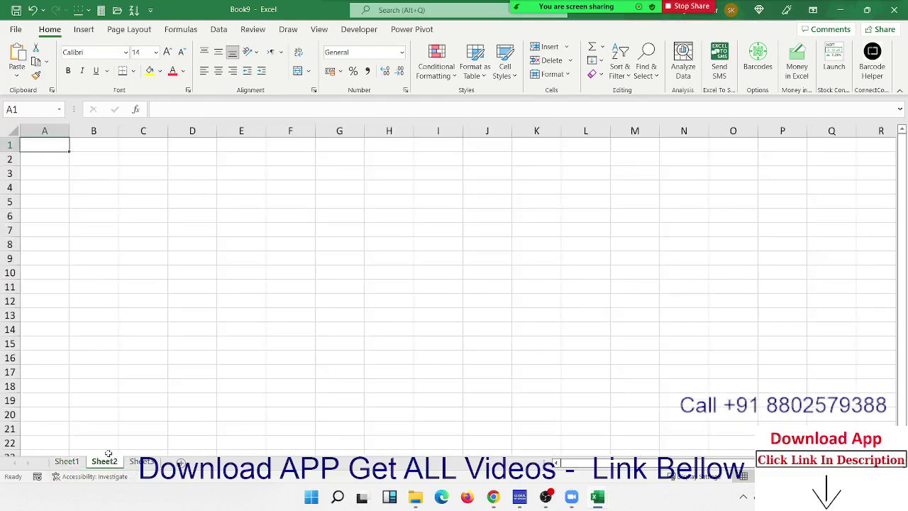
text(Name)
key(Return)
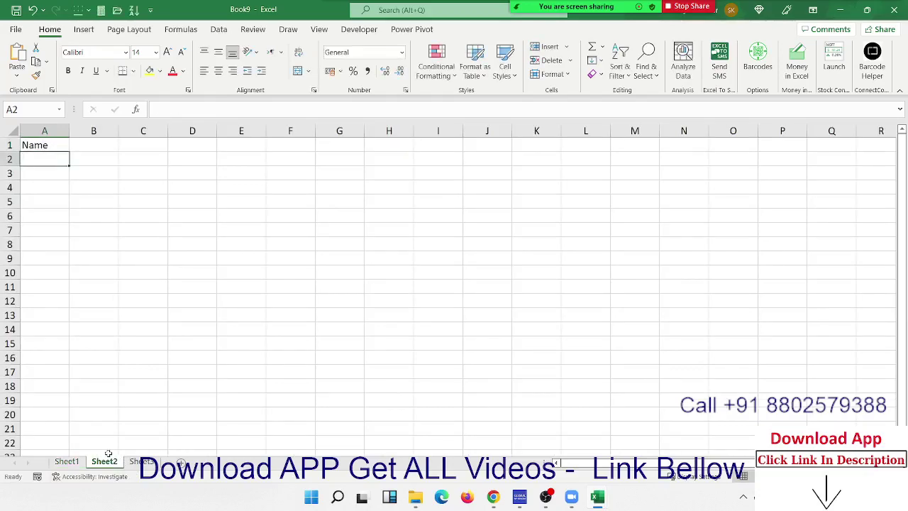
text(Pu)
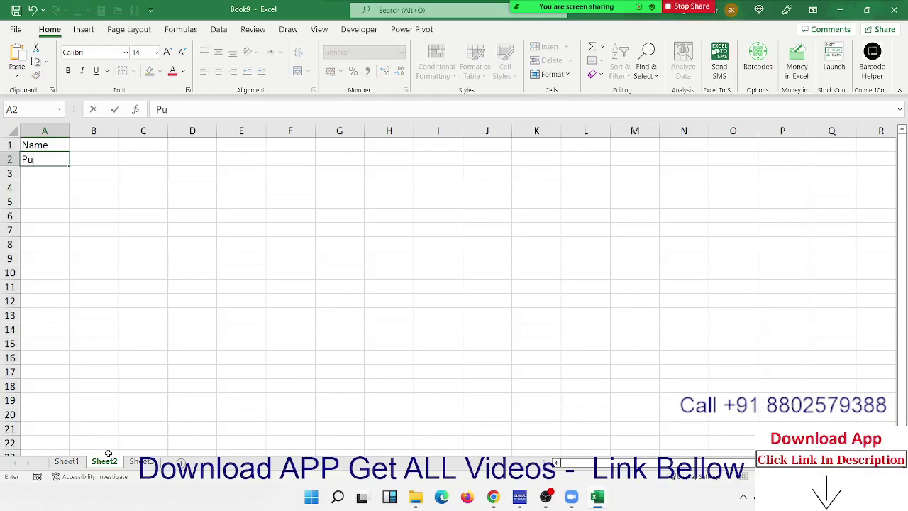
text(ja)
click(42, 187)
click(55, 159)
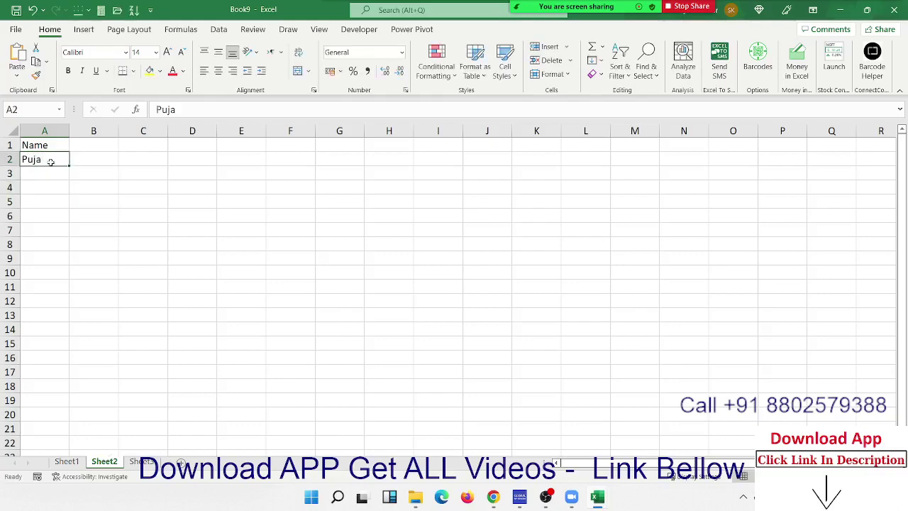
drag(69, 166, 53, 277)
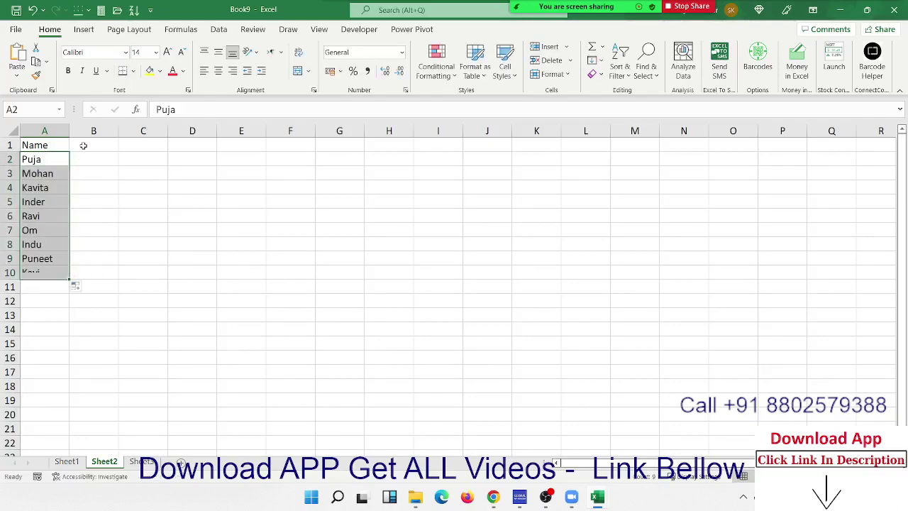
click(85, 145)
text(1)
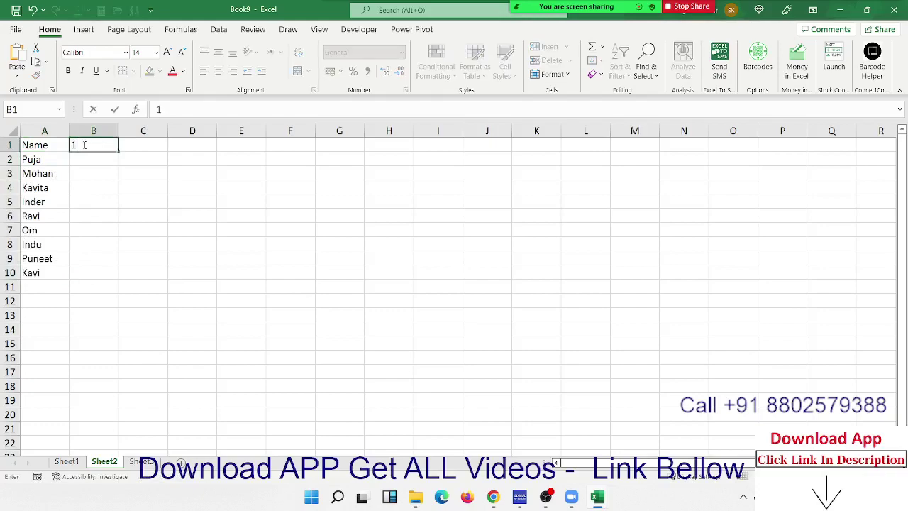
text(/6)
Step: Fill dates across row 1 from 01-Jun in B1 to 17-Jun in R1
key(Return)
click(89, 144)
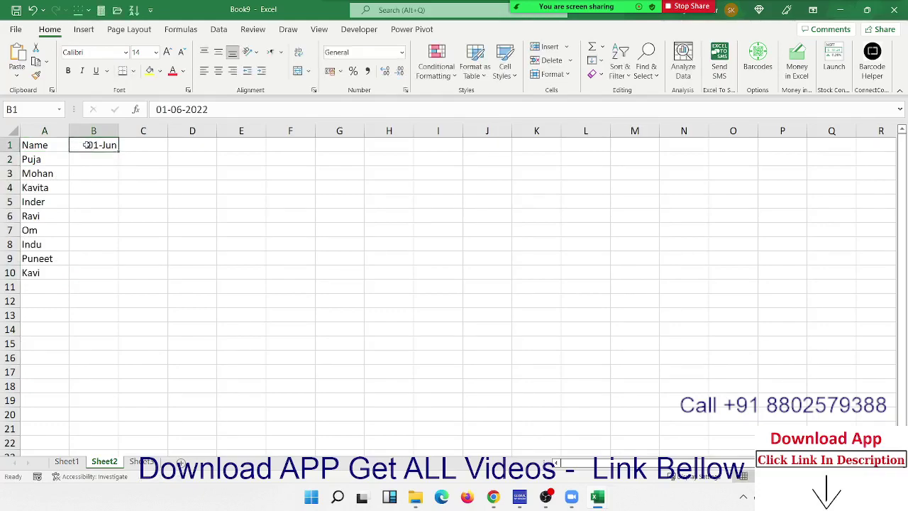
drag(123, 148, 892, 151)
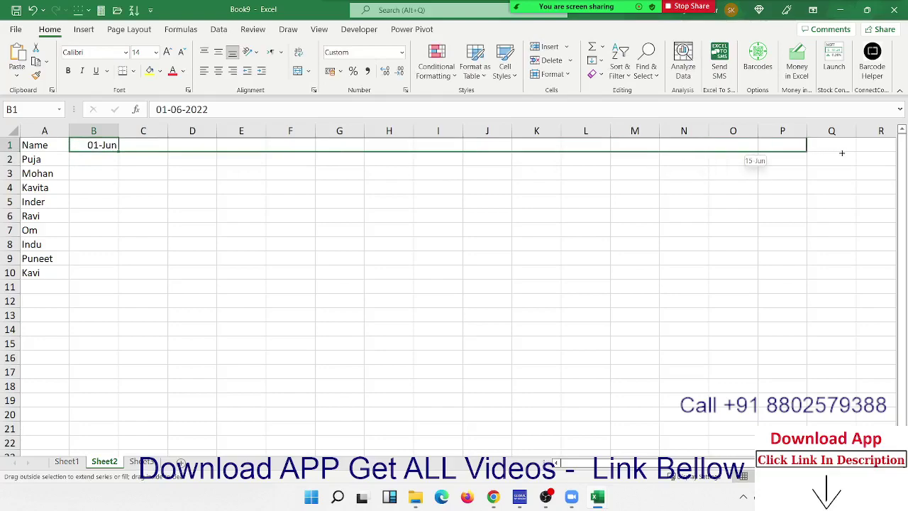
Step: Fill B2:R10 with the formula =RANDBETWEEN(0,9)
click(101, 160)
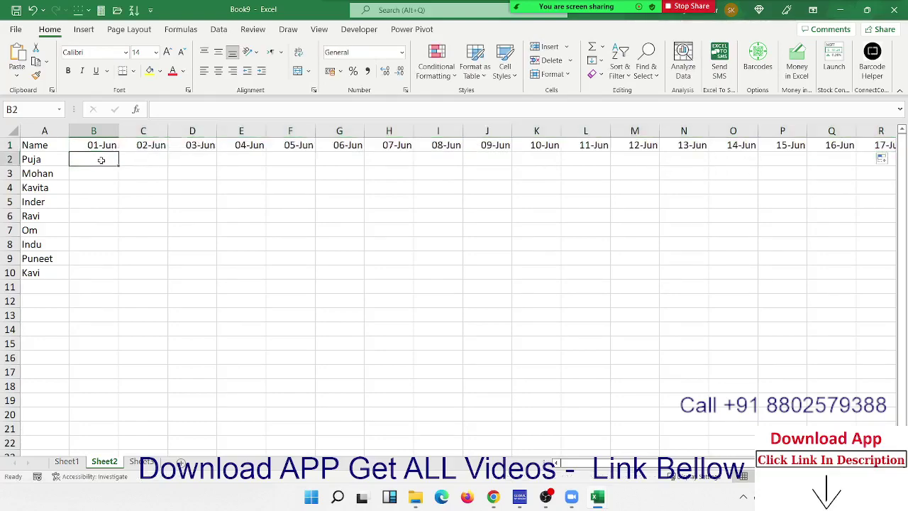
text(=ran)
key(Down)
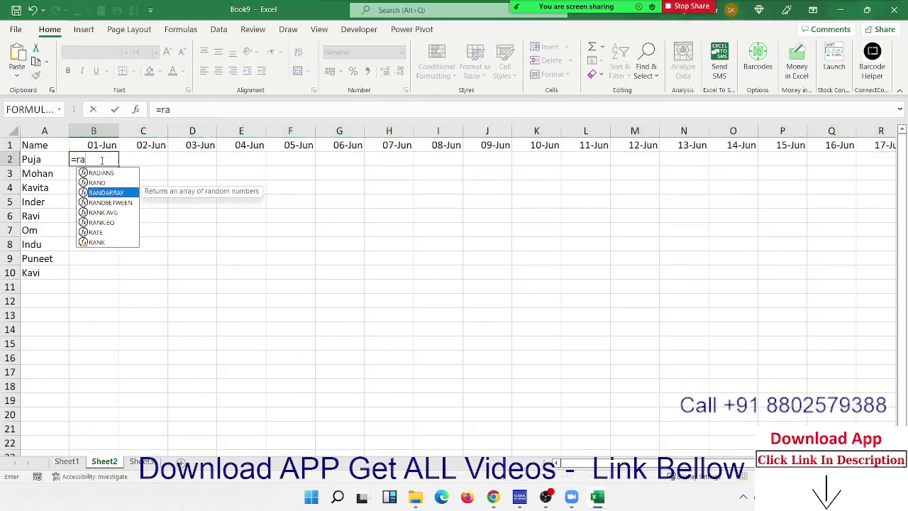
key(Down)
key(Tab)
text(0)
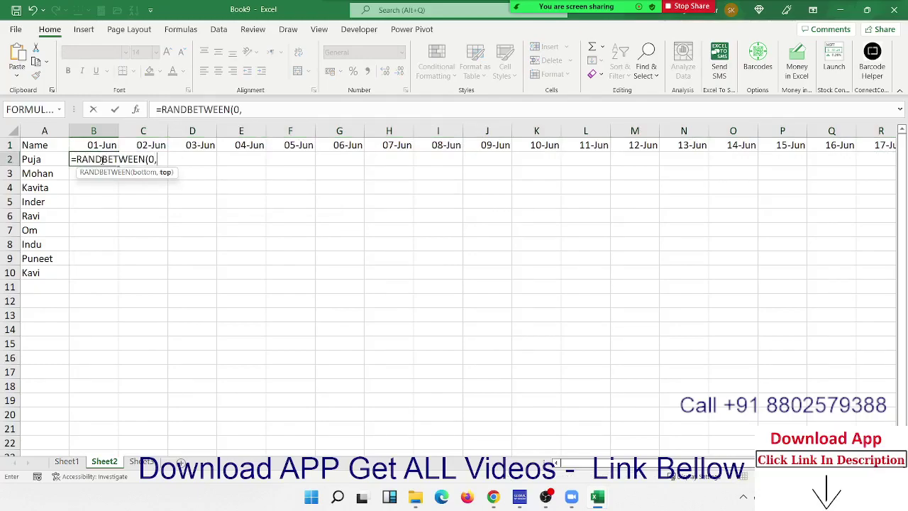
text(,9)
key(Return)
drag(93, 159, 327, 200)
drag(524, 238, 800, 276)
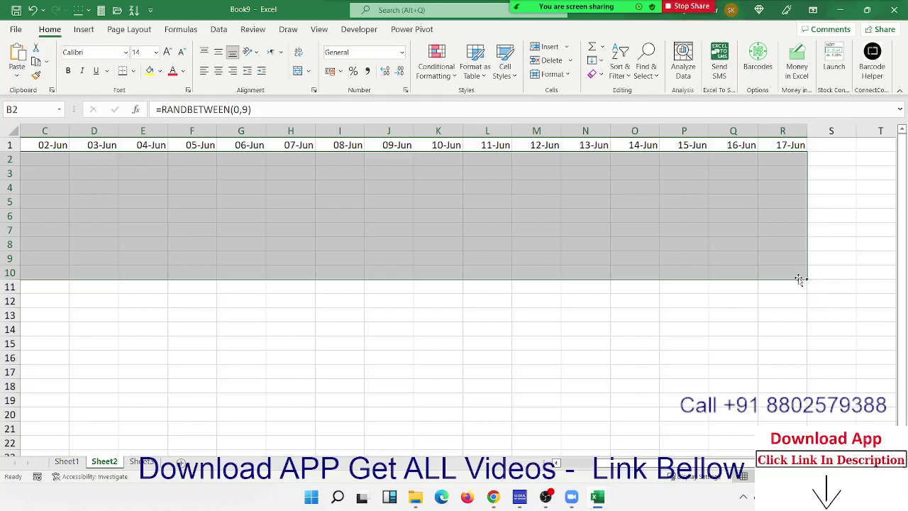
key(ctrl+v)
Step: Copy the random digits and paste them back as fixed values
key(ctrl+c)
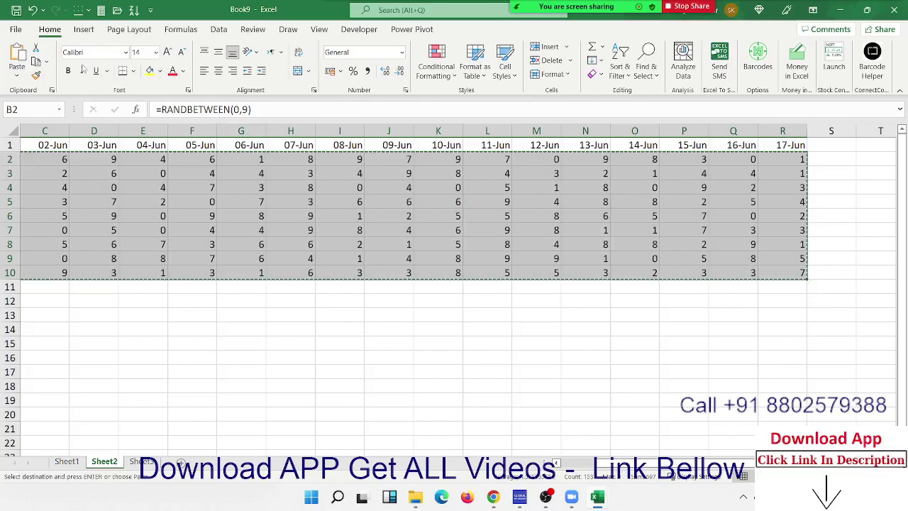
click(17, 71)
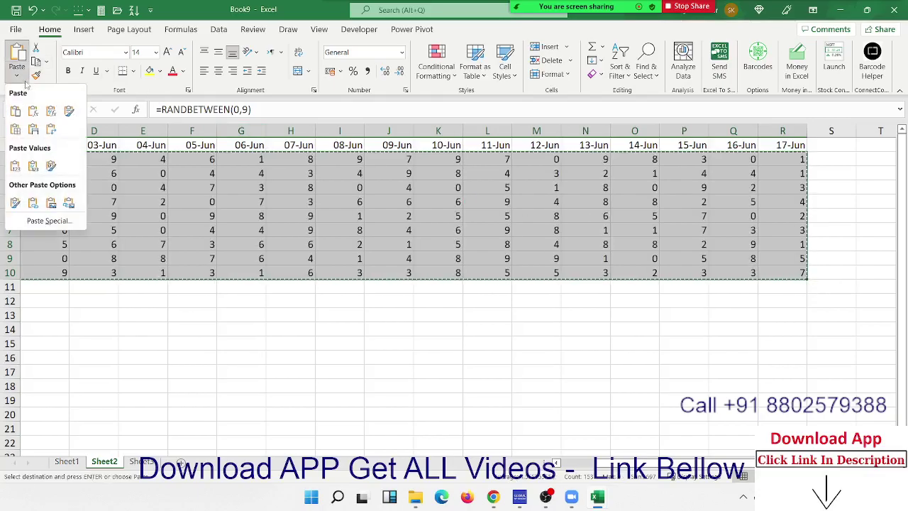
click(16, 166)
click(91, 161)
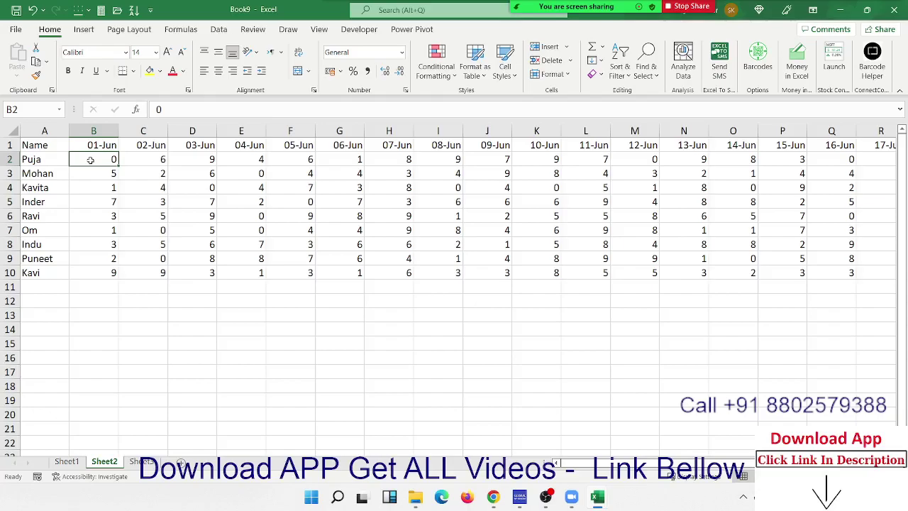
key(Left)
key(Right)
key(Right)
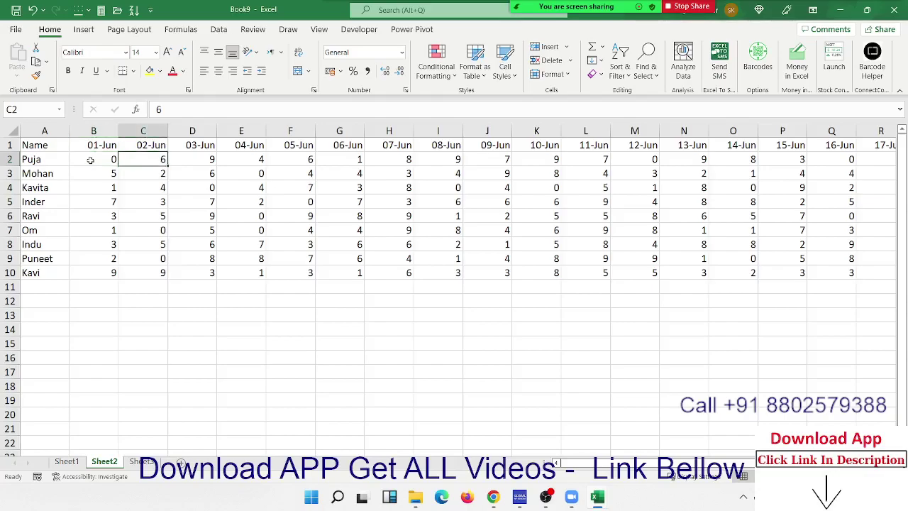
key(Right)
key(Left)
key(Right)
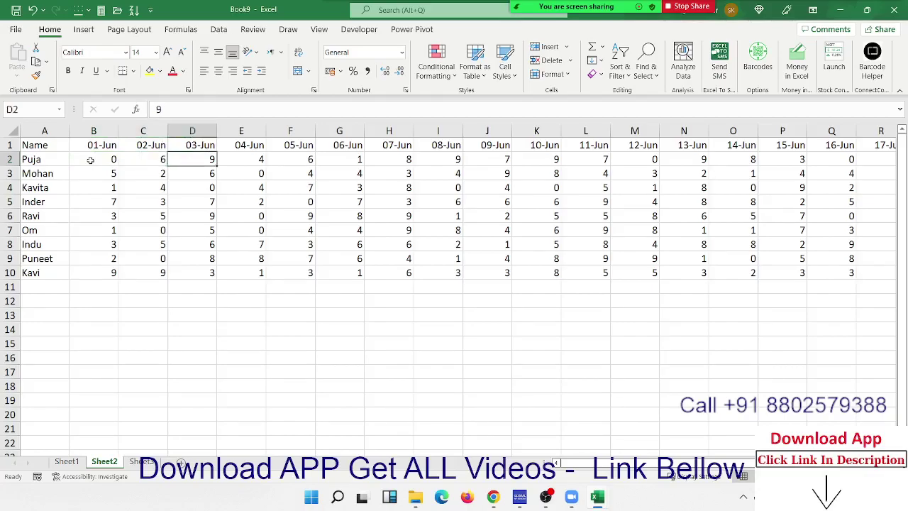
key(Right)
key(Right)
key(Right)
key(Right)
key(Right)
key(Right)
key(Right)
key(Right)
key(Right)
key(Right)
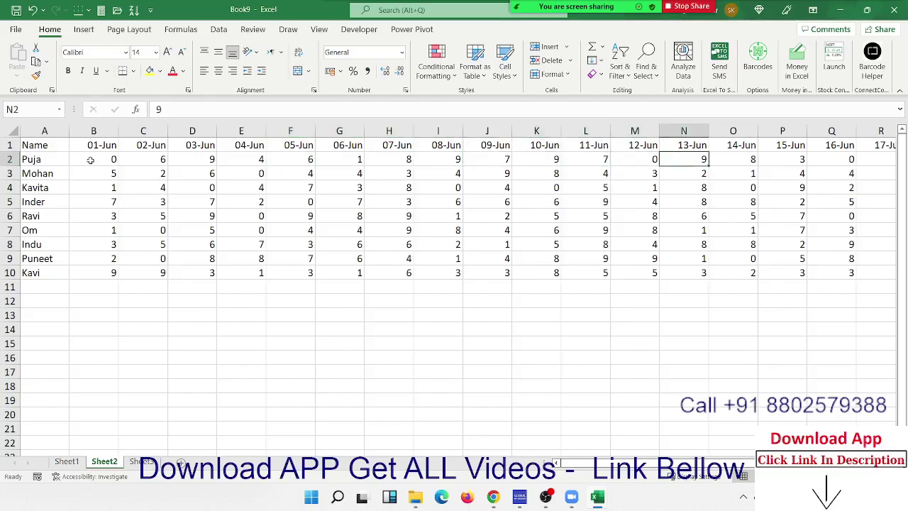
key(Right)
key(Right)
key(Right)
key(Right)
key(Left)
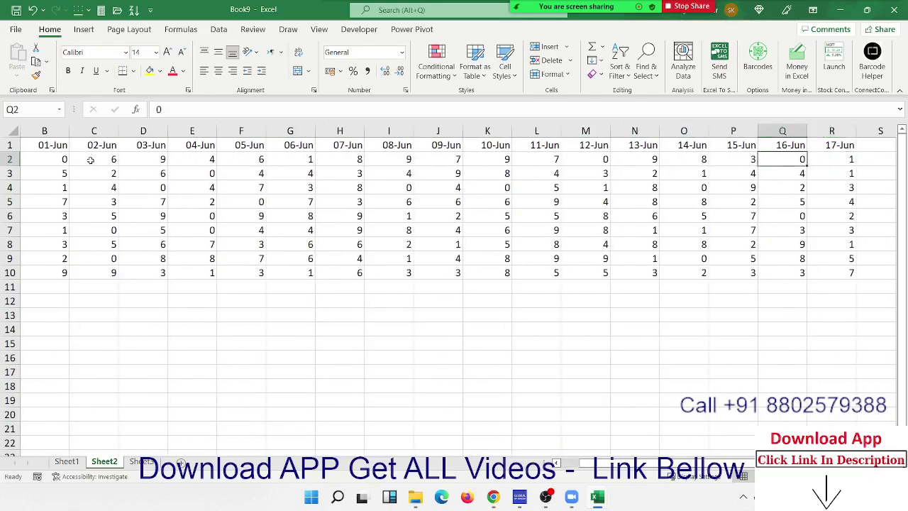
key(Left)
key(Left)
key(Left)
key(Left)
key(Left)
key(Left)
key(Left)
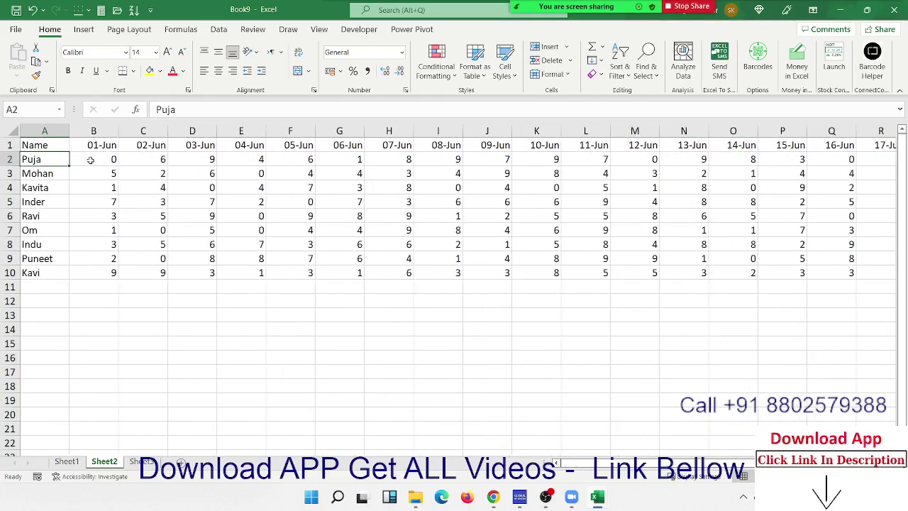
key(Right)
key(Right)
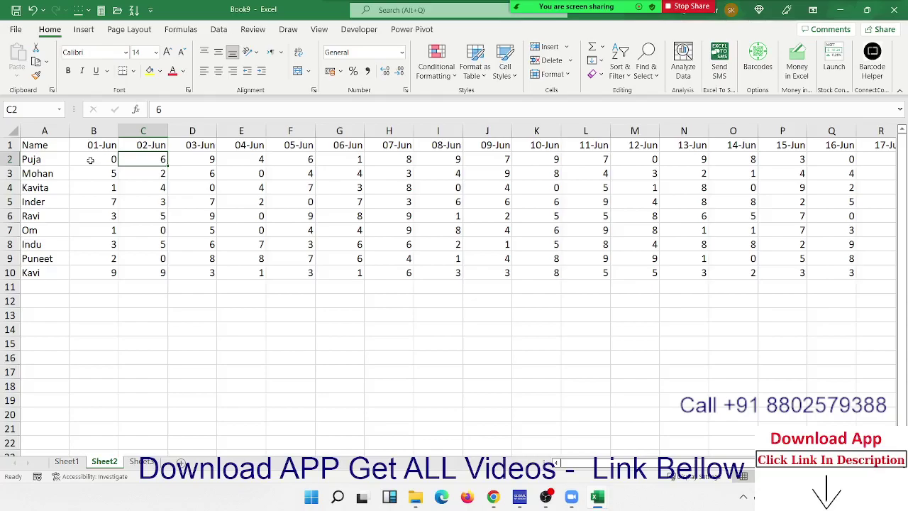
key(Left)
key(Right)
key(Right)
key(Down)
key(Down)
key(Right)
key(Right)
key(Right)
key(Right)
key(Right)
key(Right)
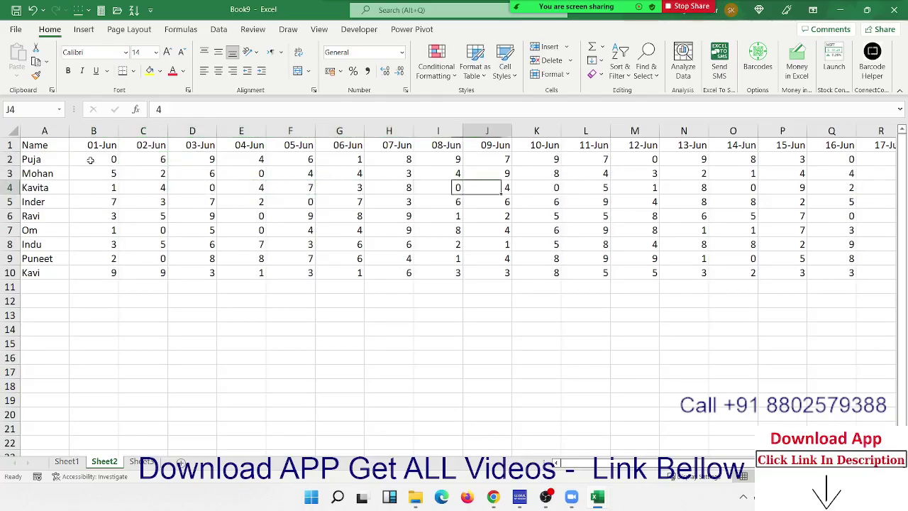
key(Right)
key(Right)
key(Right)
key(Right)
key(Right)
key(Right)
key(Left)
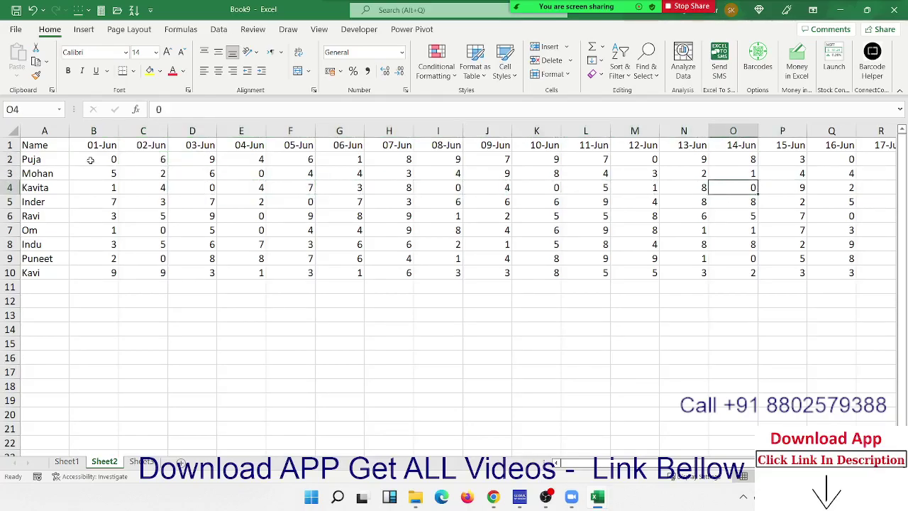
key(Left)
key(Left)
key(Left)
key(Left)
key(Left)
key(Left)
key(Right)
key(Up)
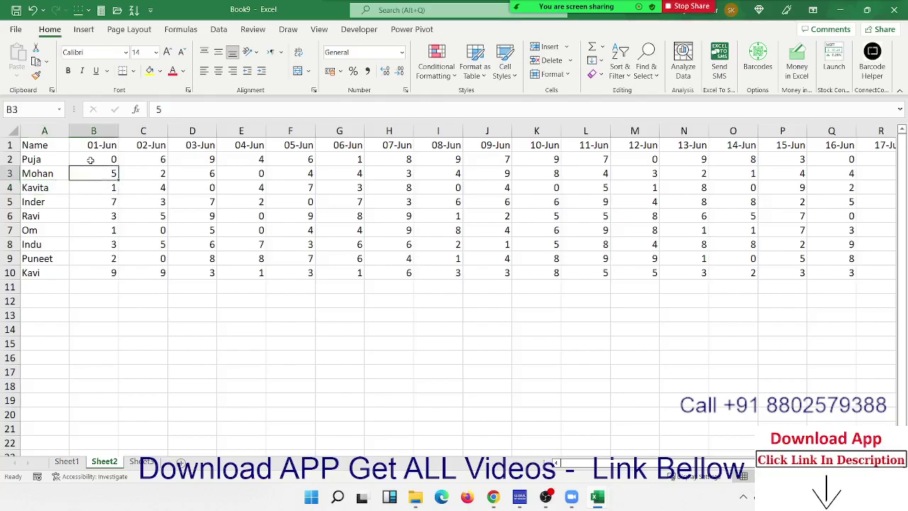
key(Up)
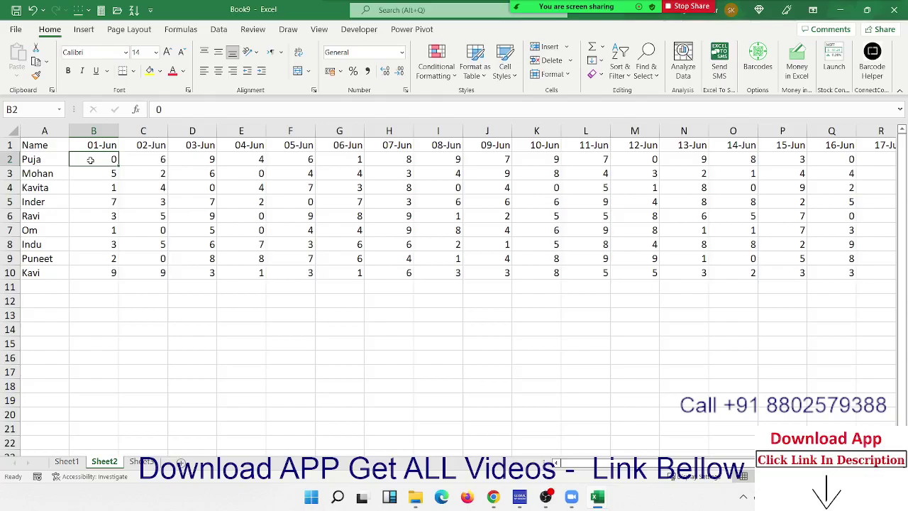
key(ctrl+shift+Right)
key(ctrl+shift+Down)
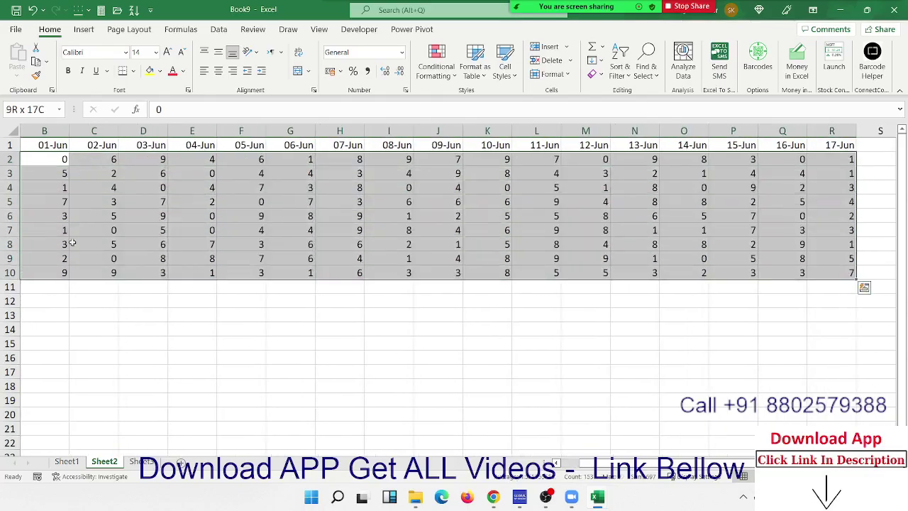
Step: Apply the custom number format "P" to the selected B2:R10 digits so each cell shows P
drag(605, 463, 567, 463)
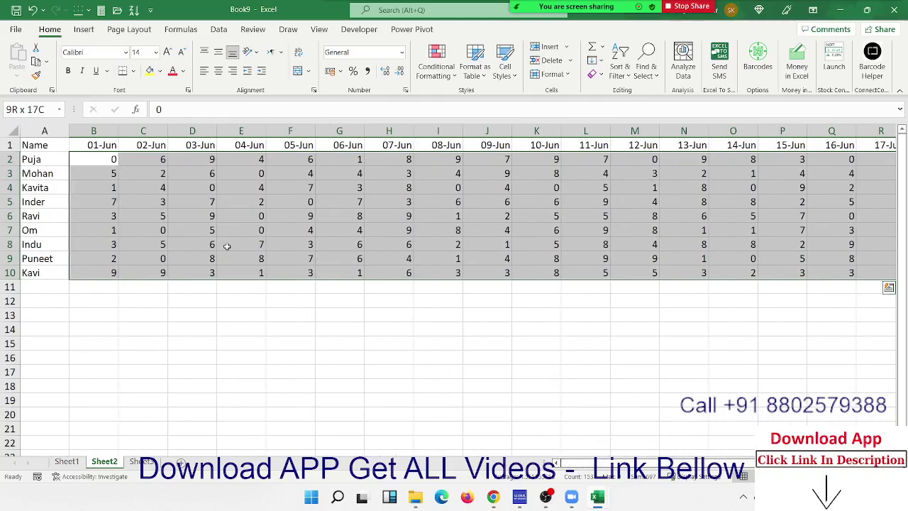
right_click(239, 222)
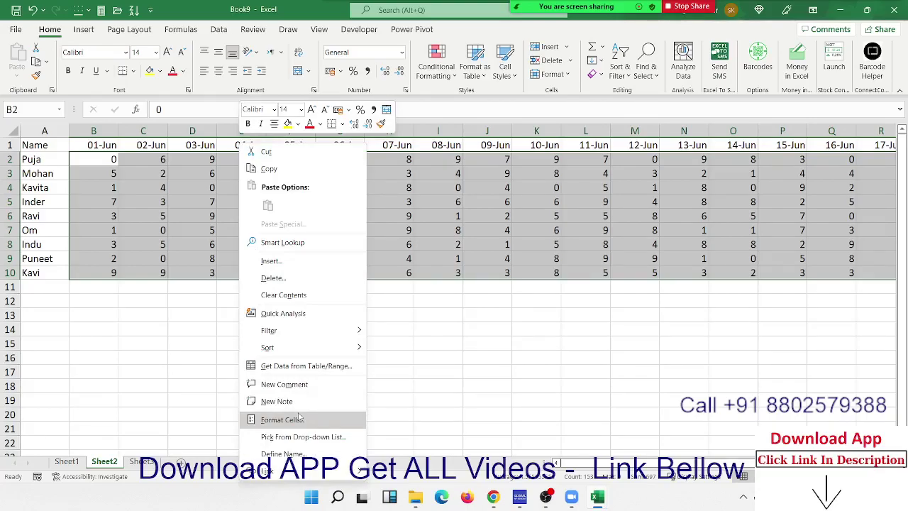
click(299, 417)
click(168, 326)
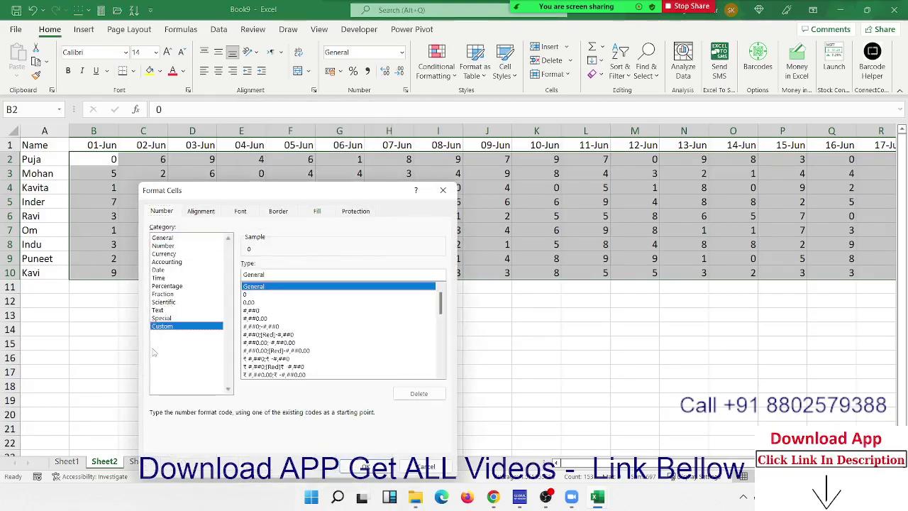
click(61, 458)
text(")
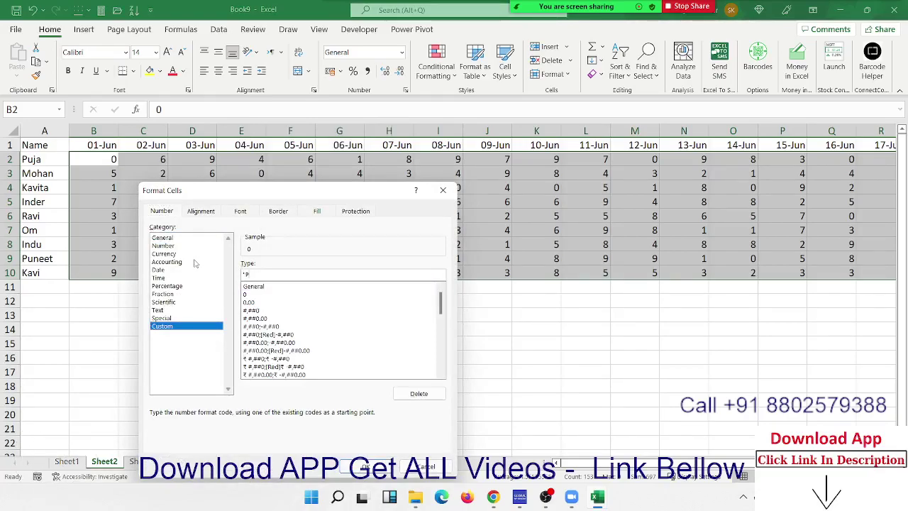
text(P)
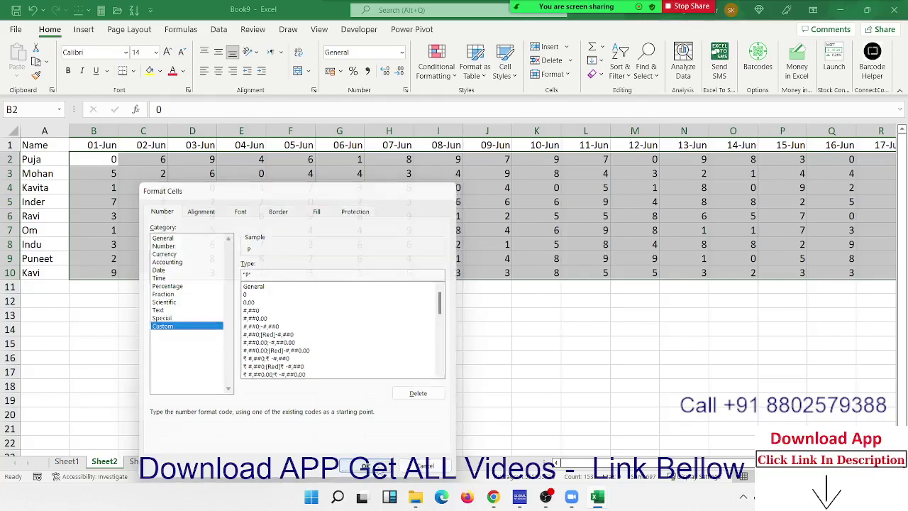
click(363, 465)
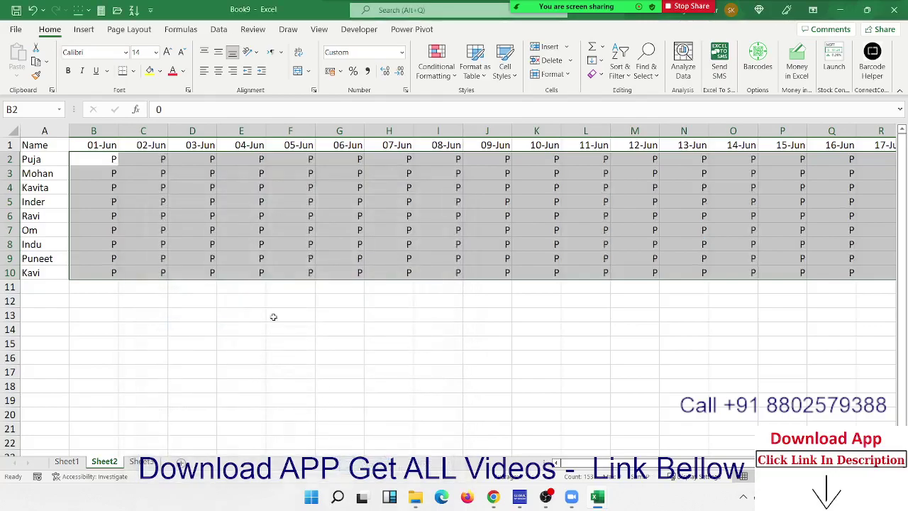
right_click(196, 187)
Step: Change the grid's custom format code to "P";;"A" so zeros display A
click(236, 420)
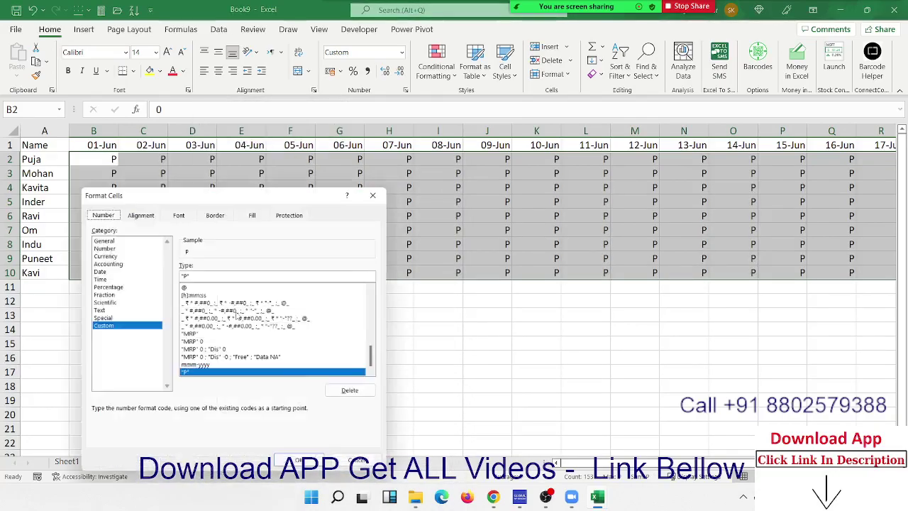
click(235, 275)
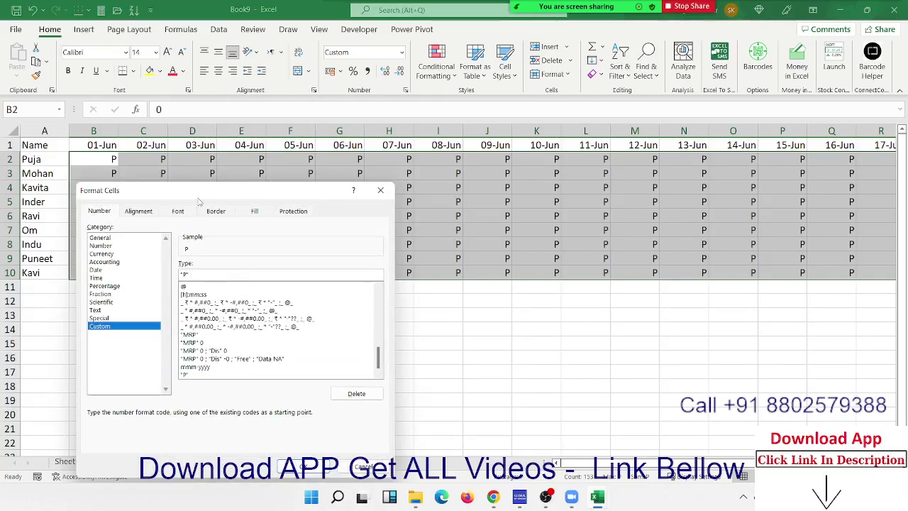
text(;)
text(")
text(A")
click(293, 466)
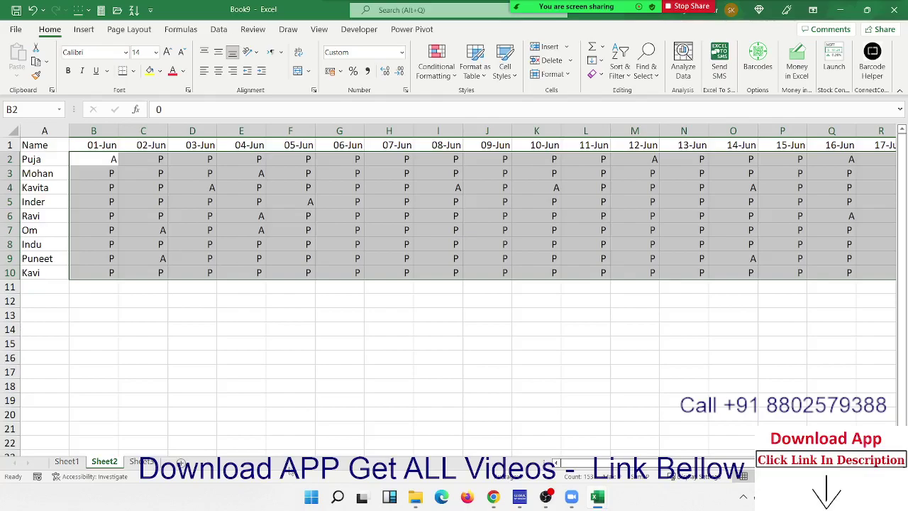
Step: Check the real number stored behind D5, then cancel the edit
click(161, 198)
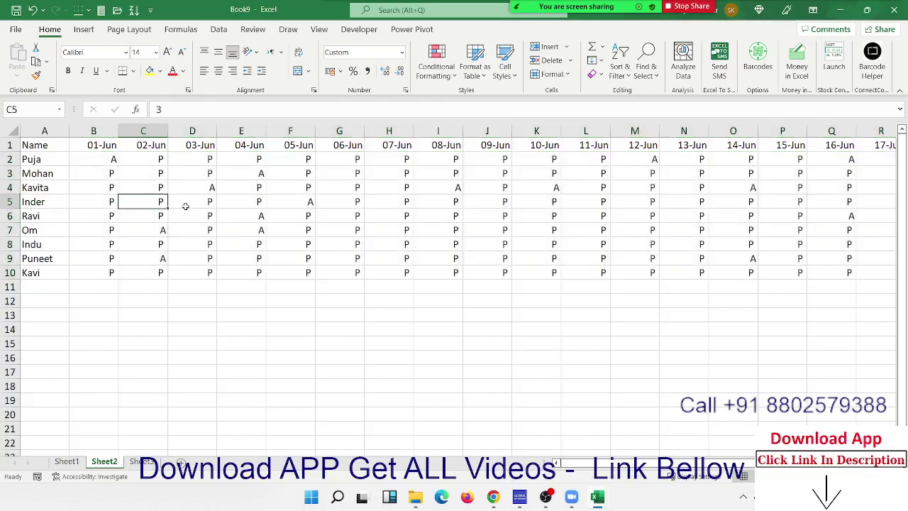
click(208, 202)
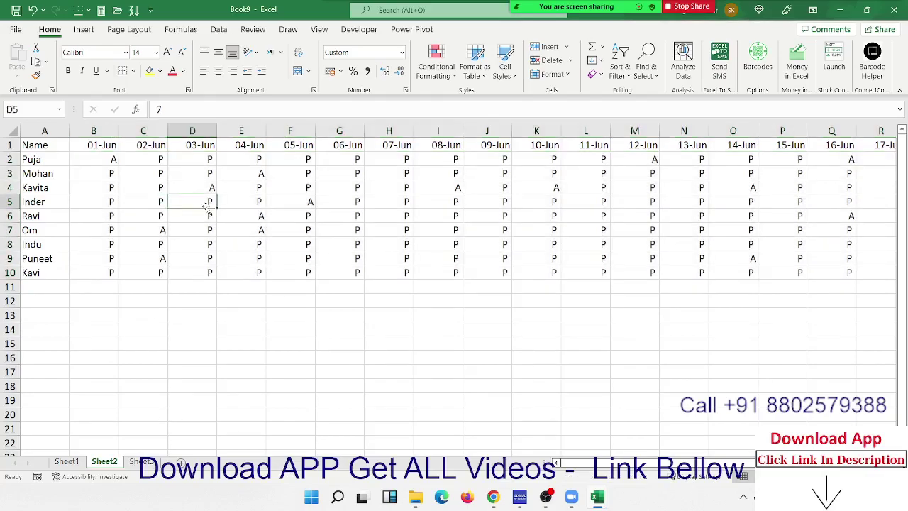
text(7)
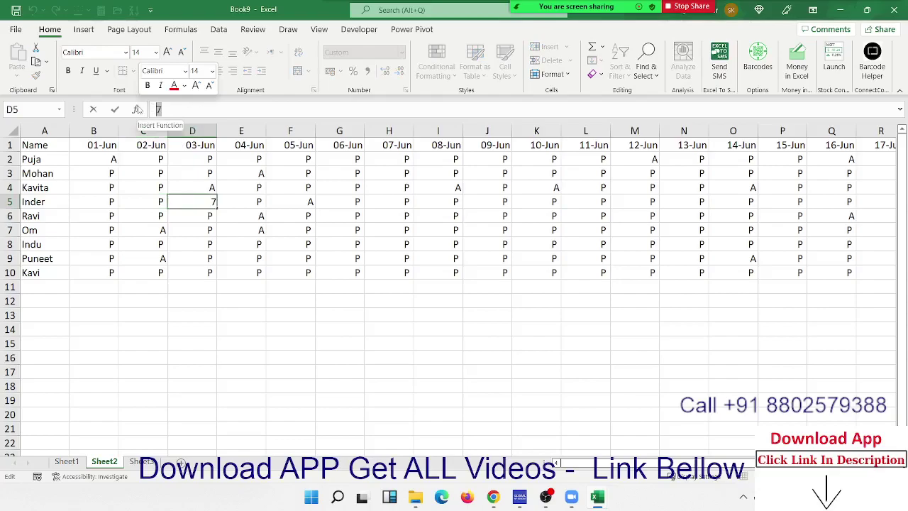
key(Escape)
Step: Test a P entry in B14 against B10 with a comparison formula (FALSE), then clear B14:C14
click(113, 325)
text(P)
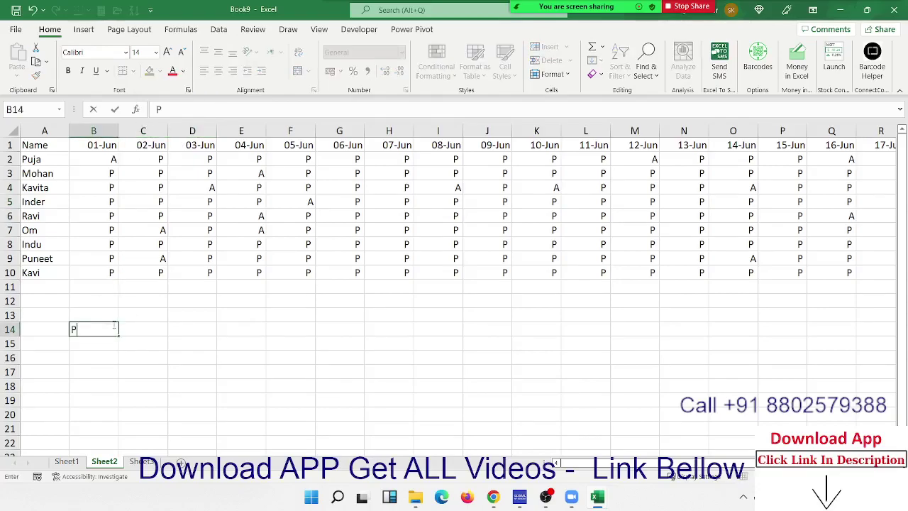
key(Tab)
text(=)
click(114, 325)
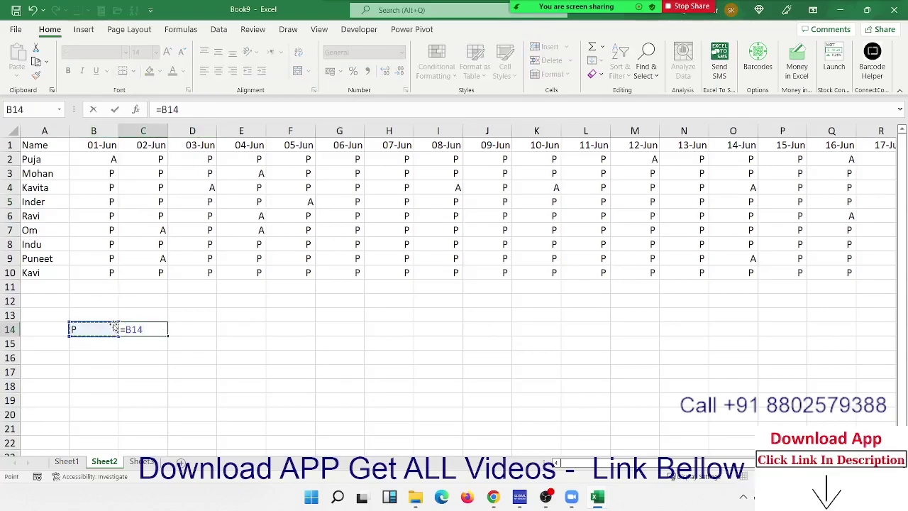
text(=)
key(Up)
key(Up)
key(Up)
key(Left)
key(Up)
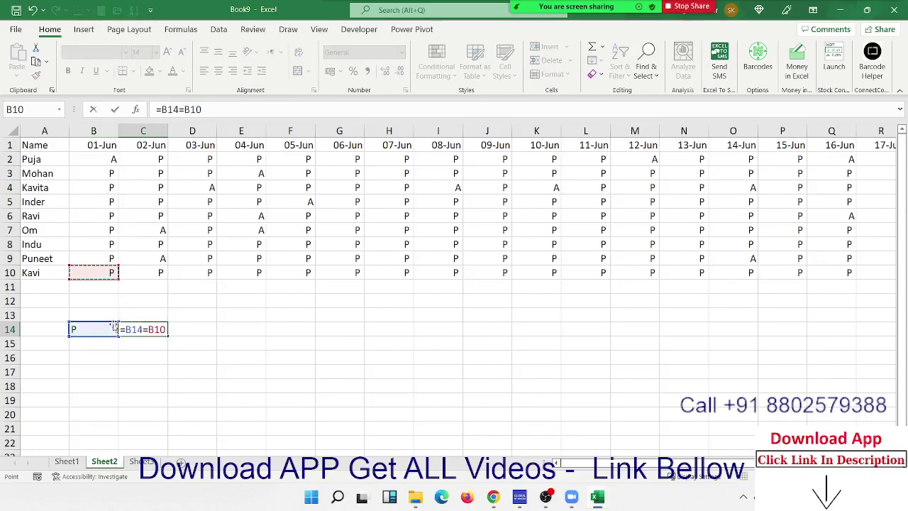
key(Return)
key(Up)
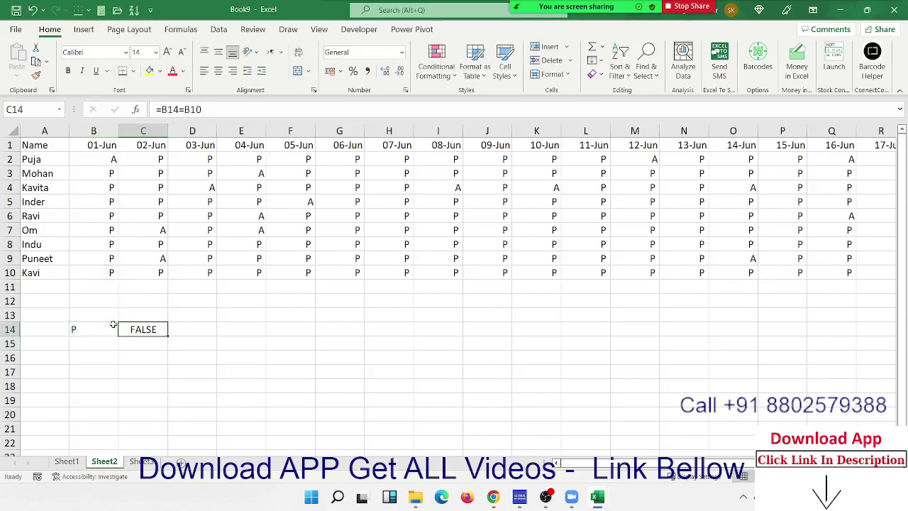
key(shift+Left)
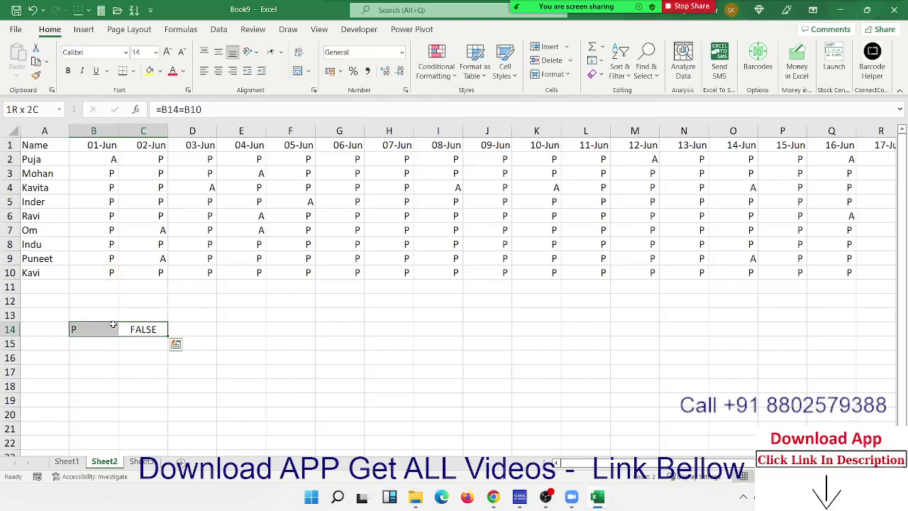
key(Delete)
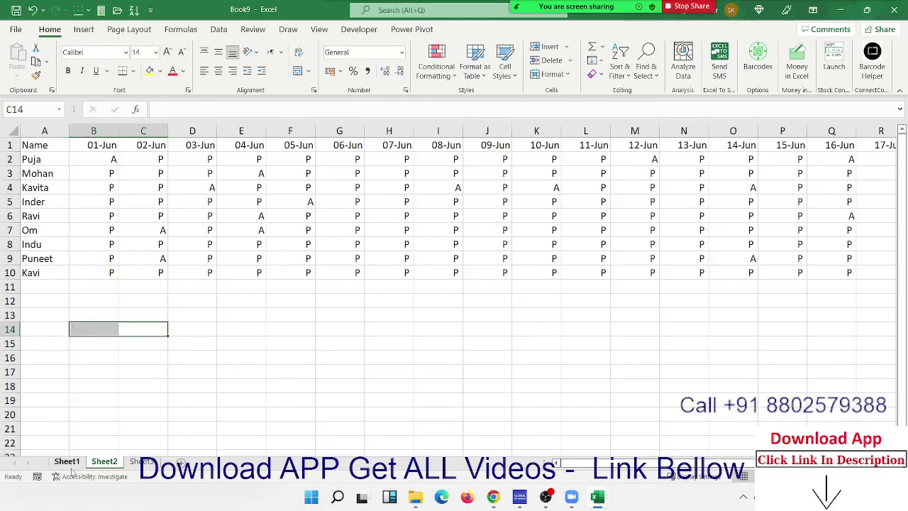
Step: Glance at Sheet1, then highlight the help page's four-section example code and its [Red] tag
click(71, 462)
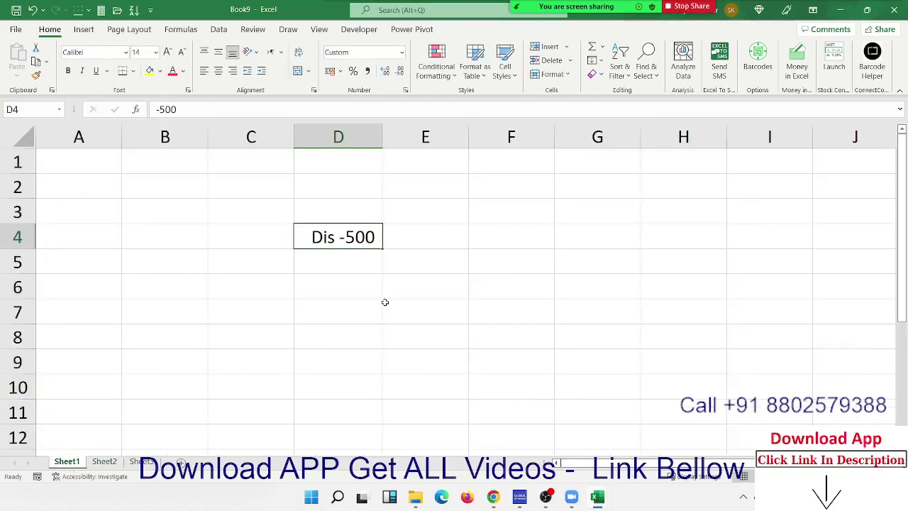
click(104, 461)
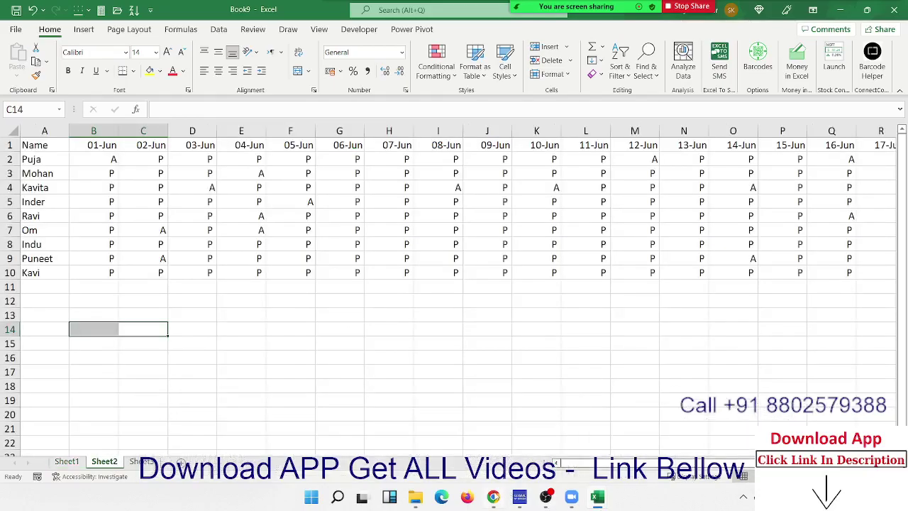
click(493, 497)
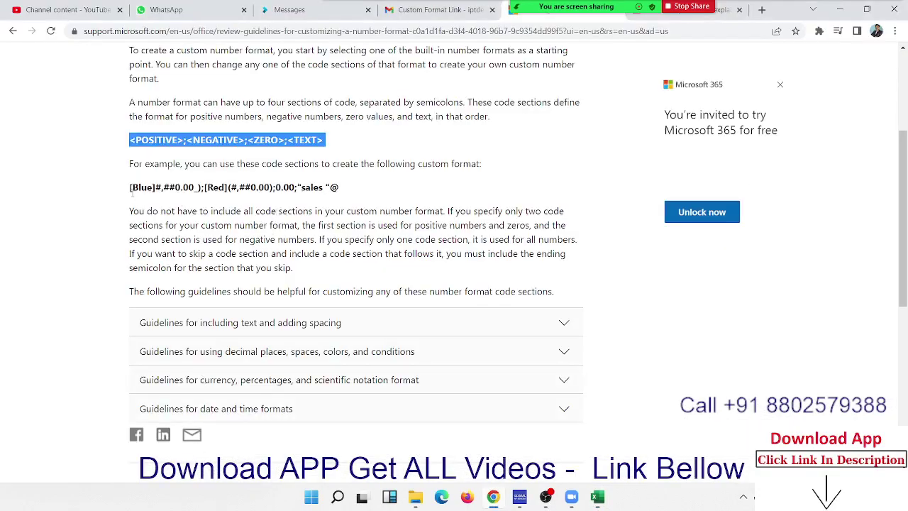
drag(130, 189, 329, 188)
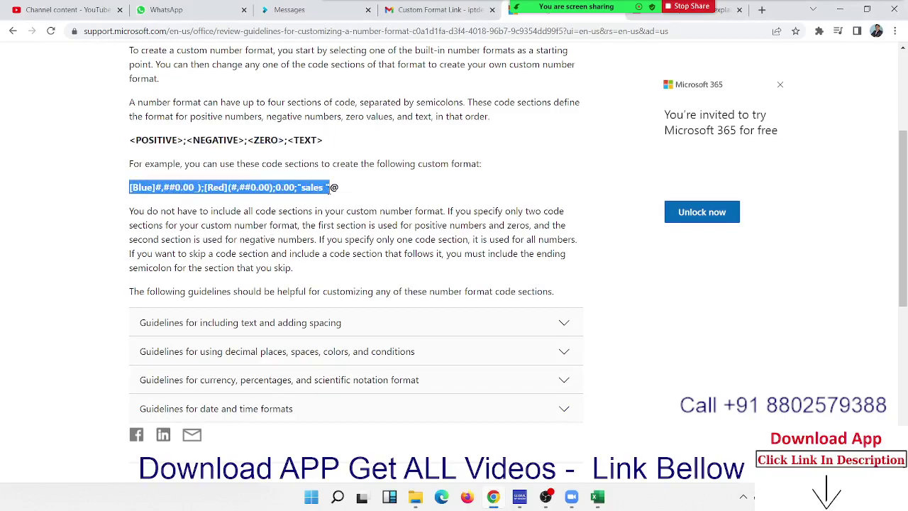
drag(226, 188, 207, 188)
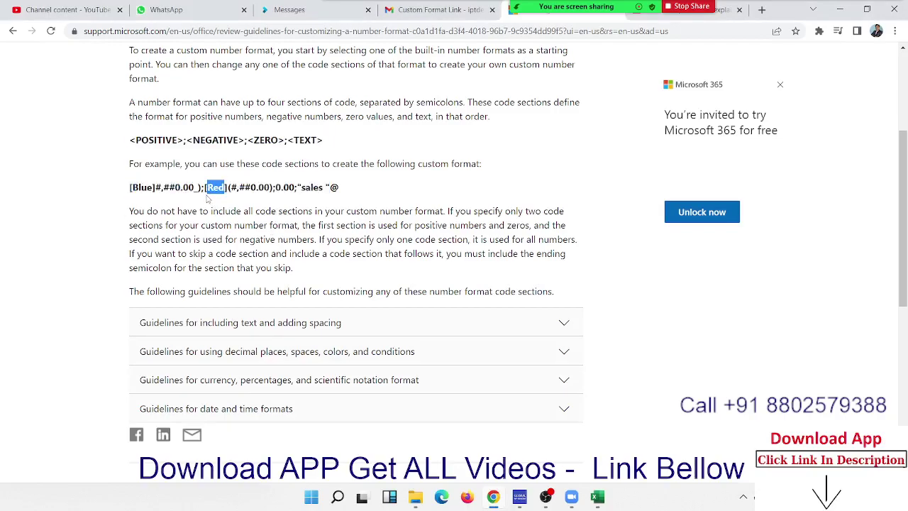
key(alt+Tab)
Step: Change B2:R10's custom format to "P";;[Red]"A" so absences display in red
click(110, 158)
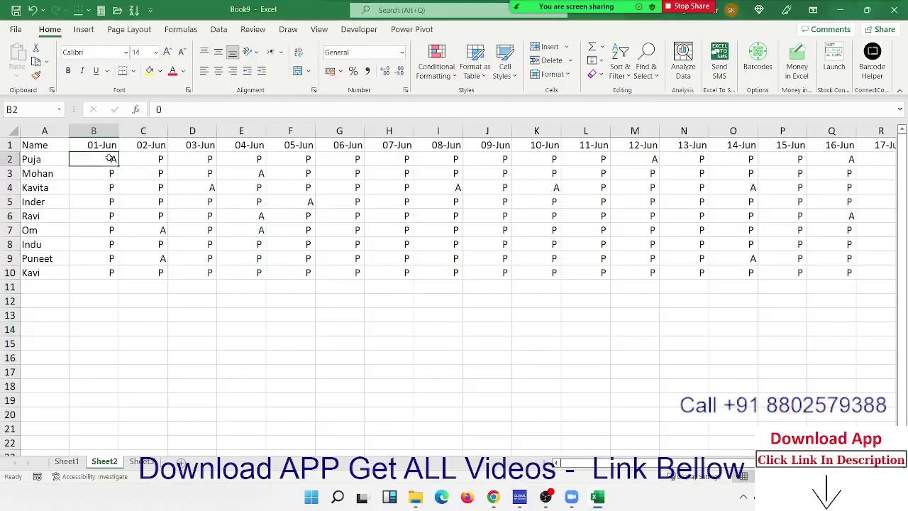
key(ctrl+shift+Right)
key(ctrl+shift+Down)
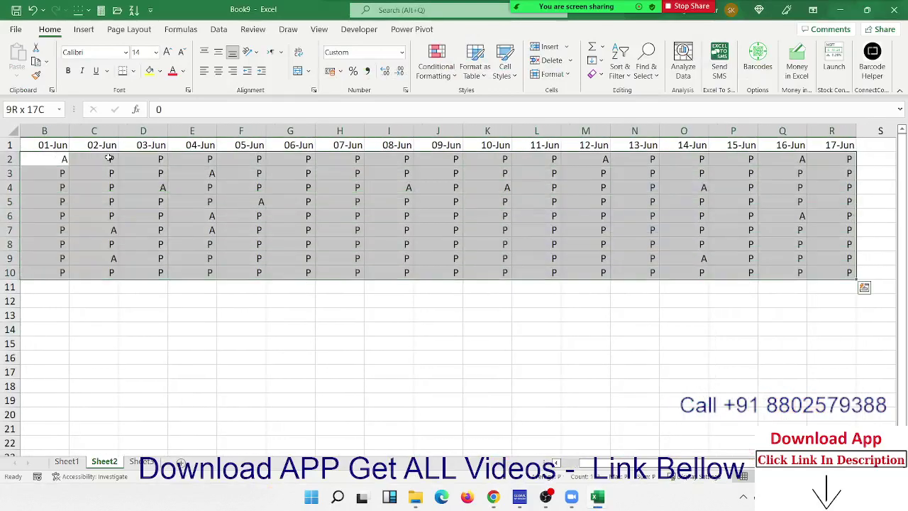
click(405, 90)
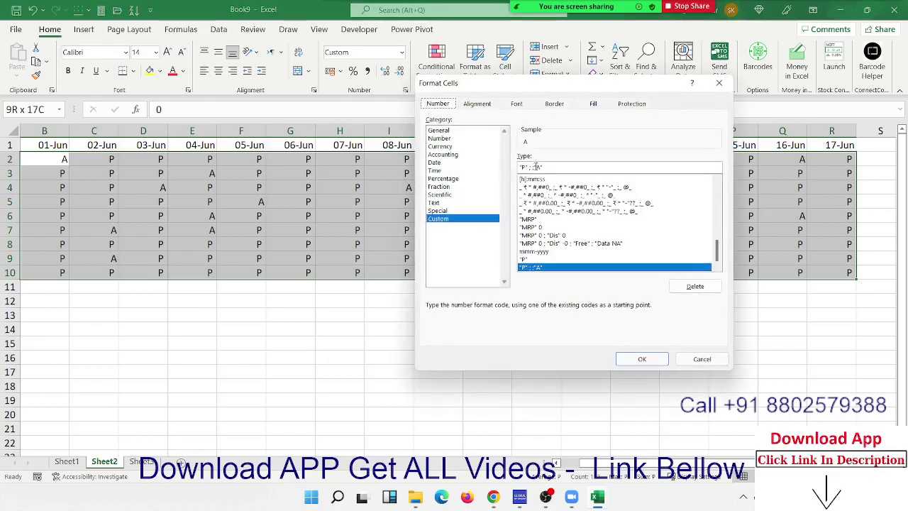
click(536, 167)
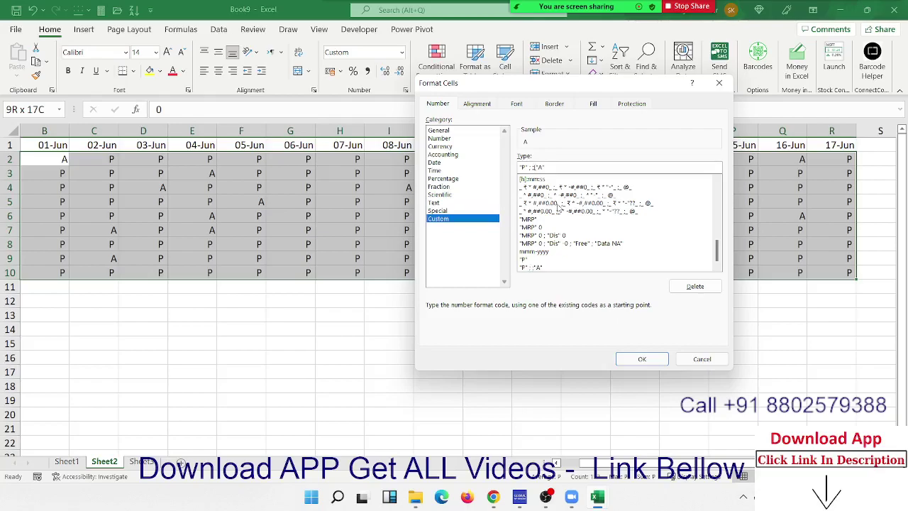
text(RE)
text(D])
click(653, 361)
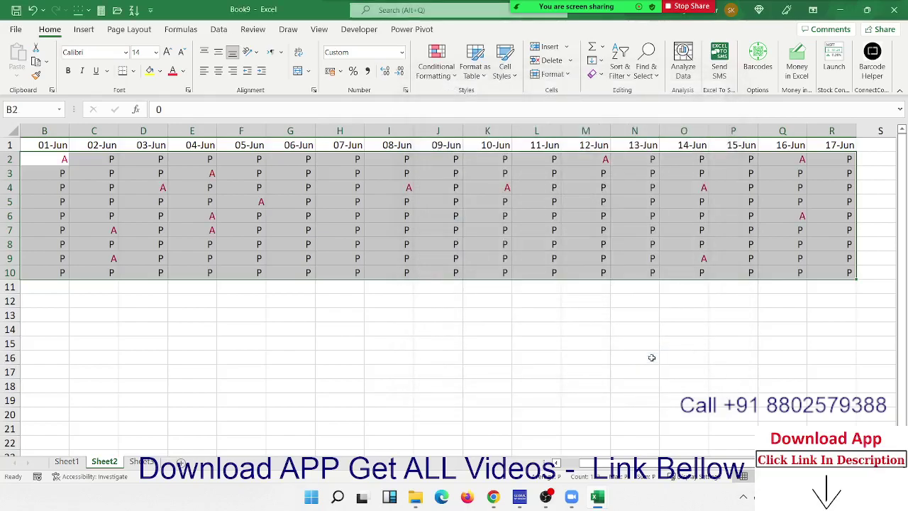
Step: Review the red and black marks along row 2 of the attendance grid
click(76, 158)
key(Left)
key(alt+h)
key(o)
key(i)
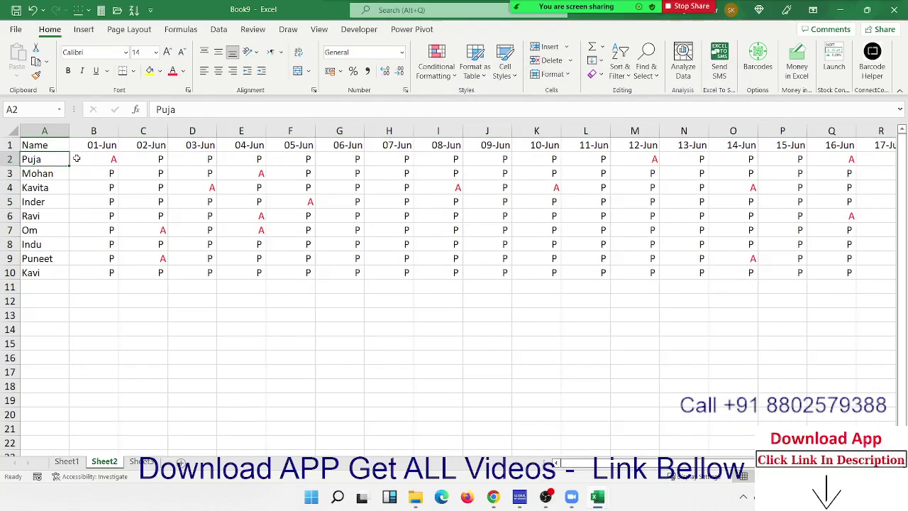
key(Right)
key(Right)
key(Right)
key(Right)
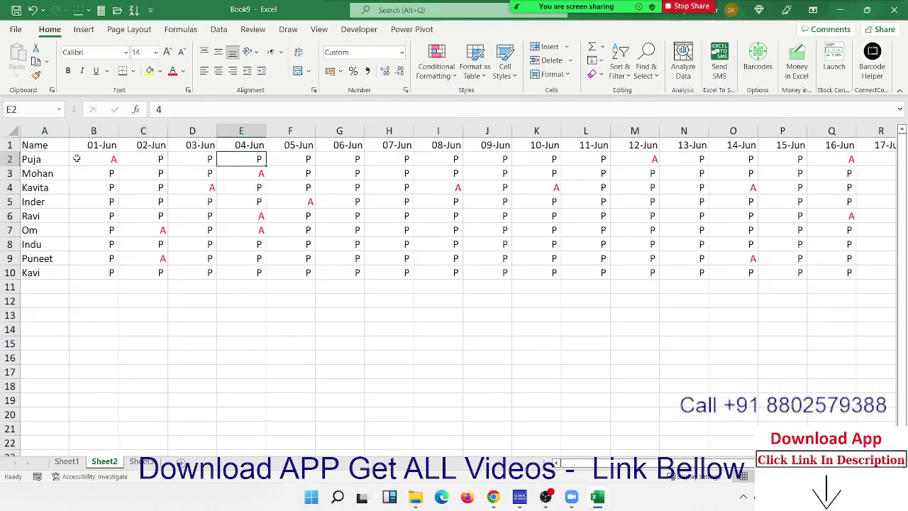
key(Right)
key(Right)
key(Right)
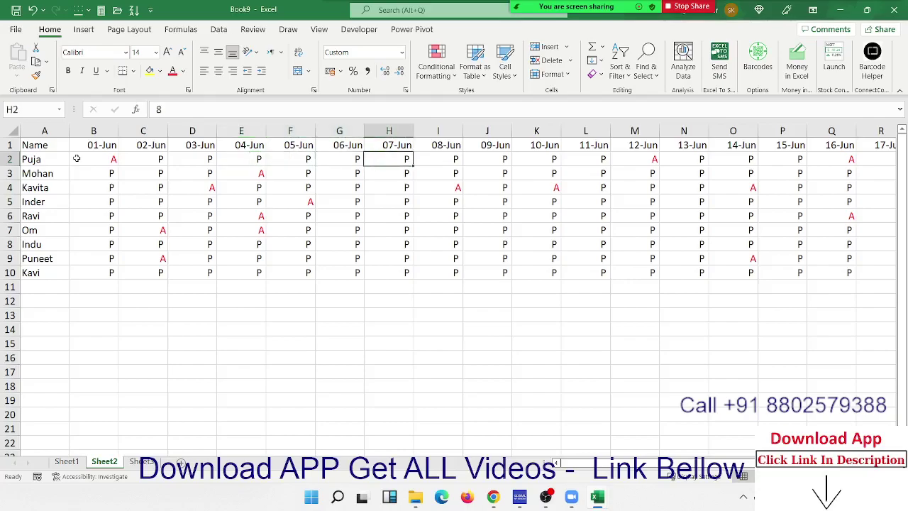
key(Right)
key(Right)
key(Right)
key(Right)
key(Right)
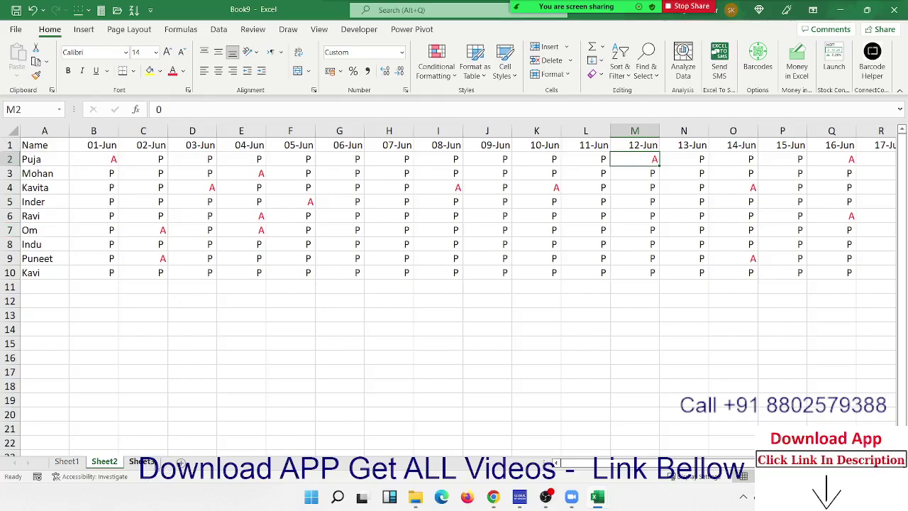
Step: Browse the other sheets, return to Sheet2's 04-Jun mark, then go to the help page
click(141, 462)
click(106, 462)
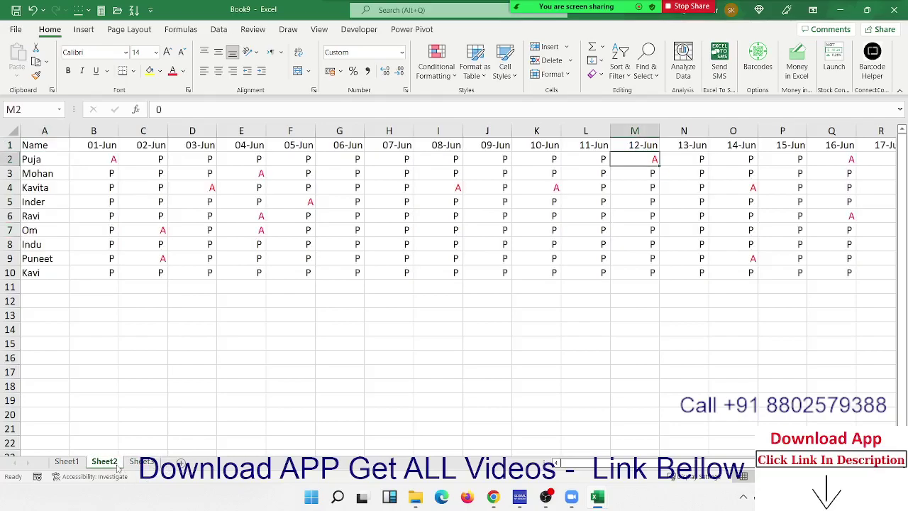
click(78, 462)
click(99, 461)
click(219, 161)
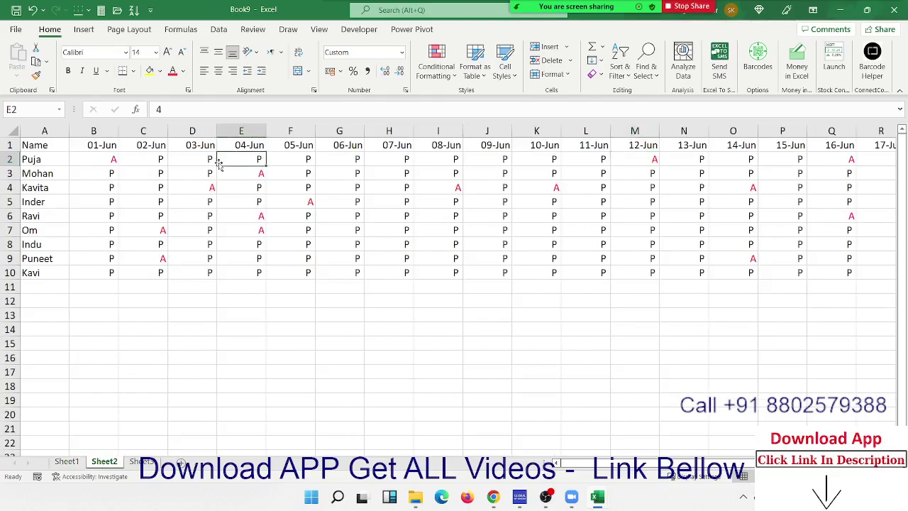
key(alt+Tab)
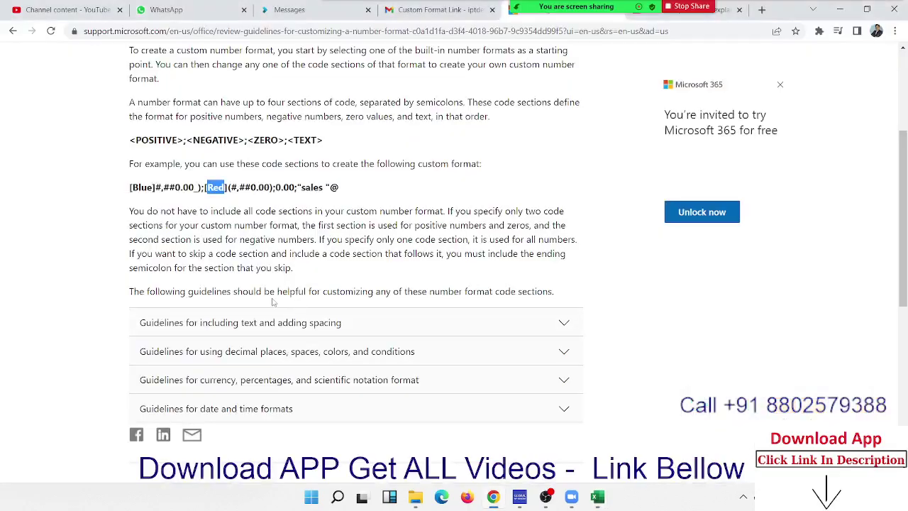
Step: Expand 'Guidelines for including text and adding spacing' and locate the @ text placeholder example
click(262, 323)
scroll(259, 319, down, 2)
scroll(255, 316, down, 3)
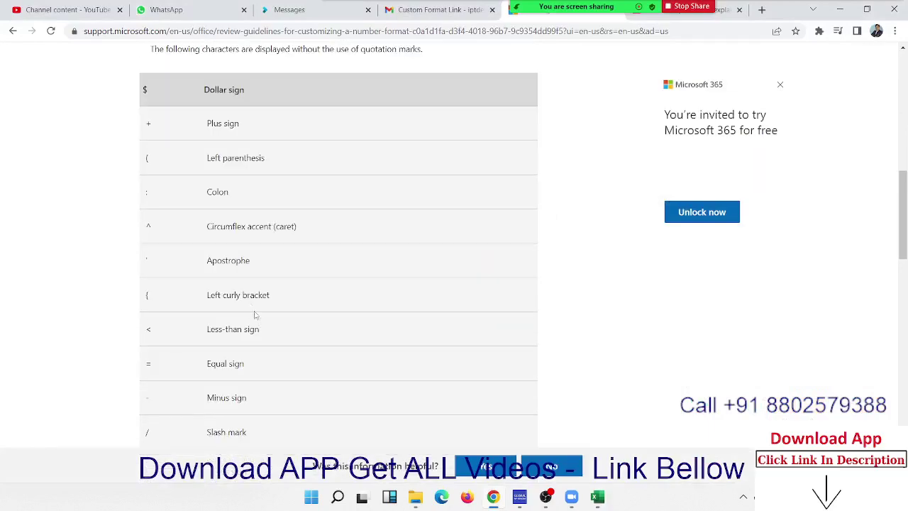
double_click(149, 123)
scroll(175, 258, down, 1)
scroll(173, 256, down, 5)
scroll(173, 256, down, 3)
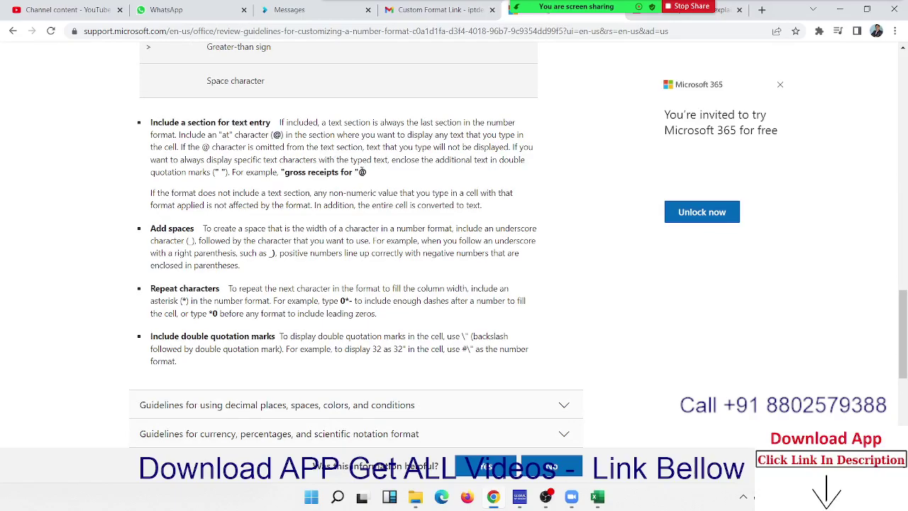
double_click(361, 172)
key(alt+Tab)
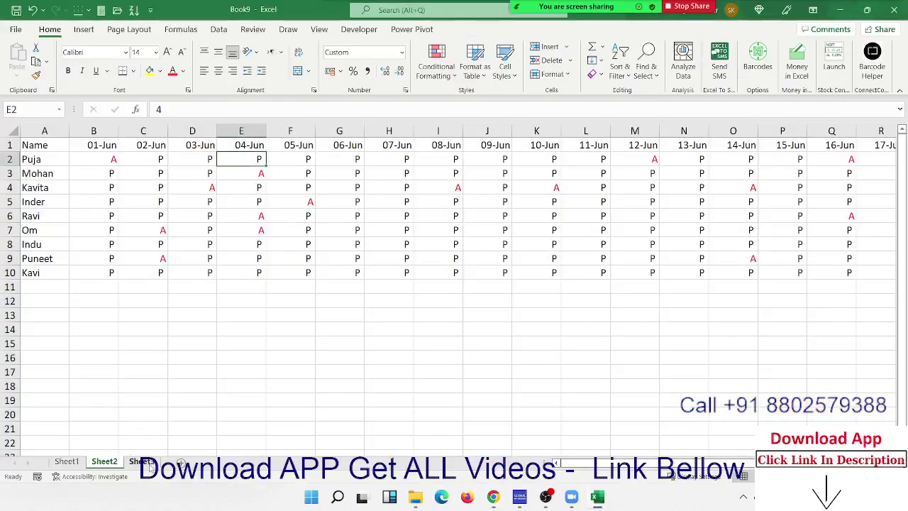
Step: On Sheet3, enter the heading Name in A1, abandoning a trial M/S entry in A2
click(144, 461)
text(N)
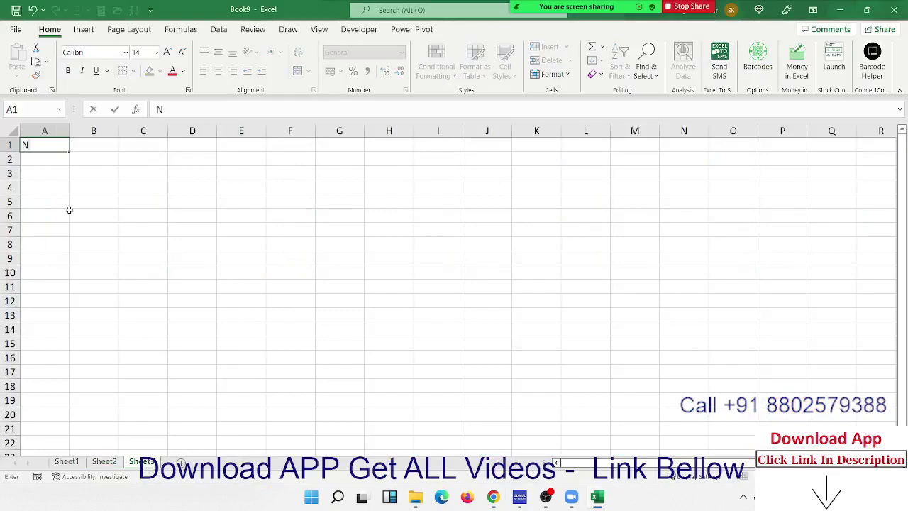
text(ame)
key(Return)
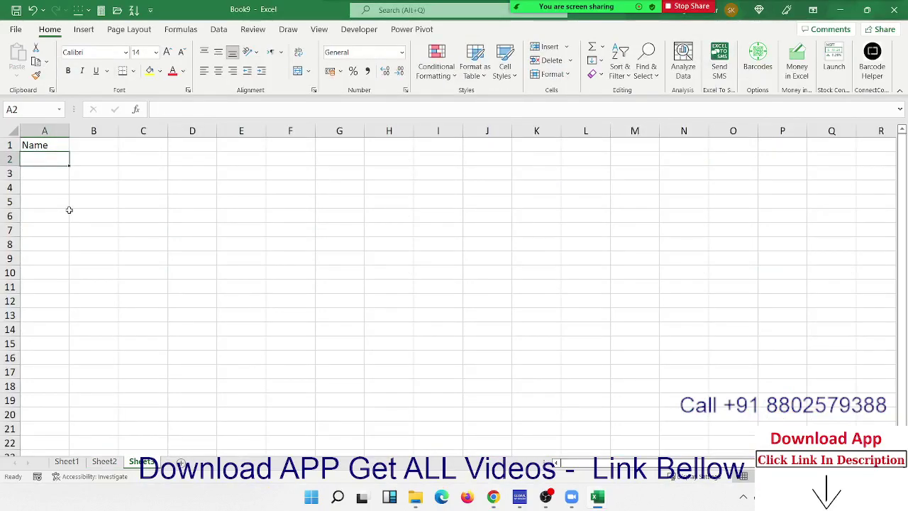
text(")
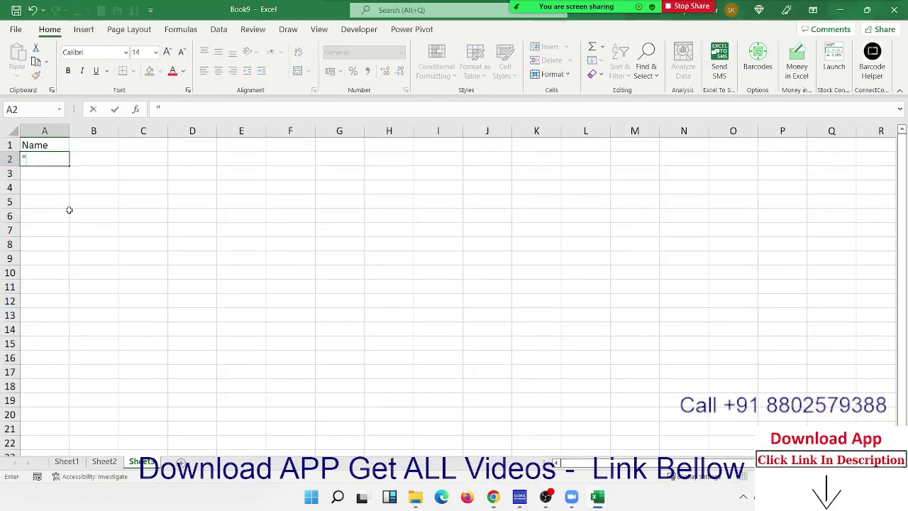
key(BackSpace)
text(M/)
text(S)
key(Escape)
Step: Apply the custom format "M/S "@ to cells A2:A9
shift+click(46, 255)
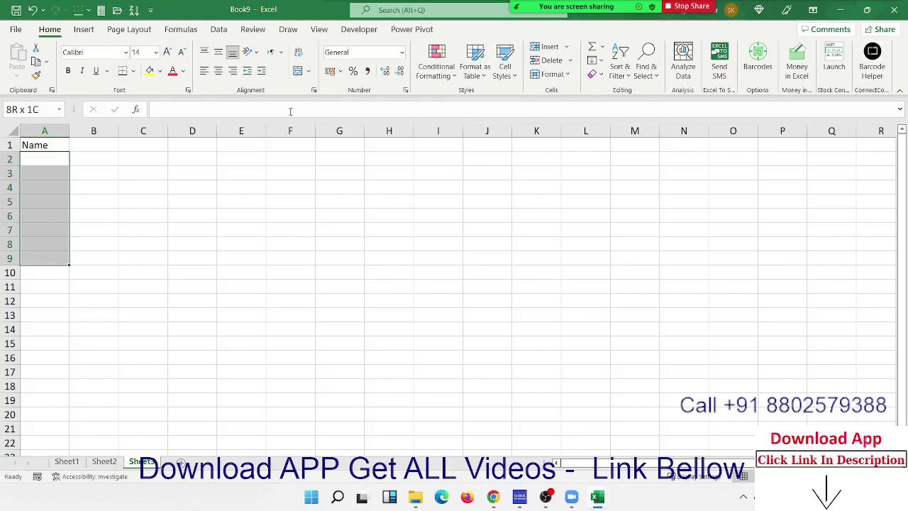
click(405, 90)
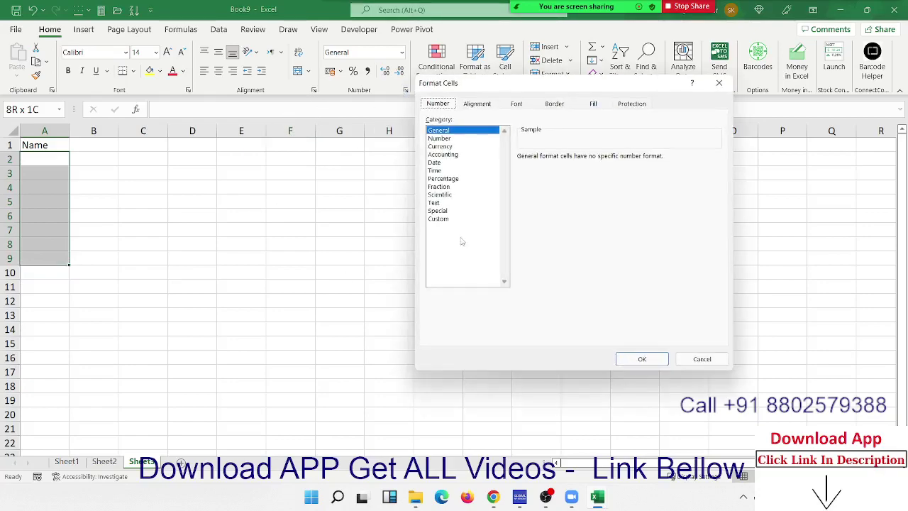
click(439, 220)
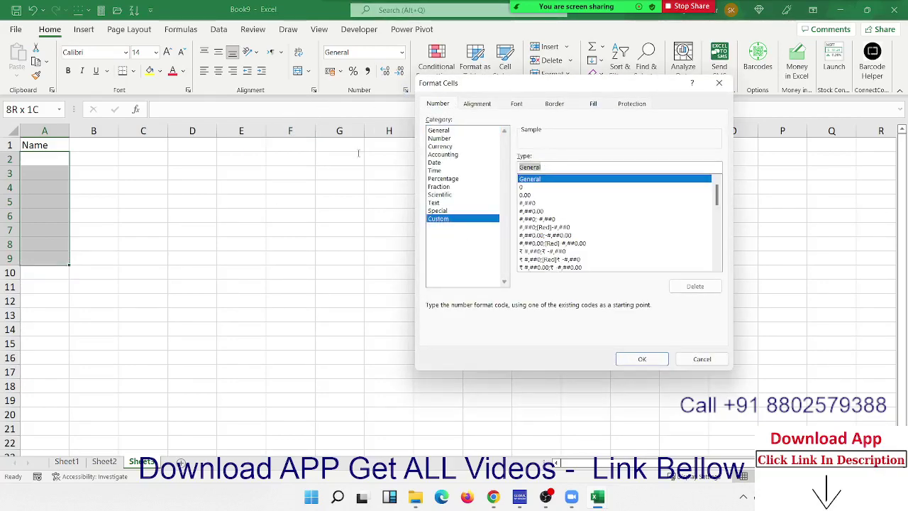
text("M/S)
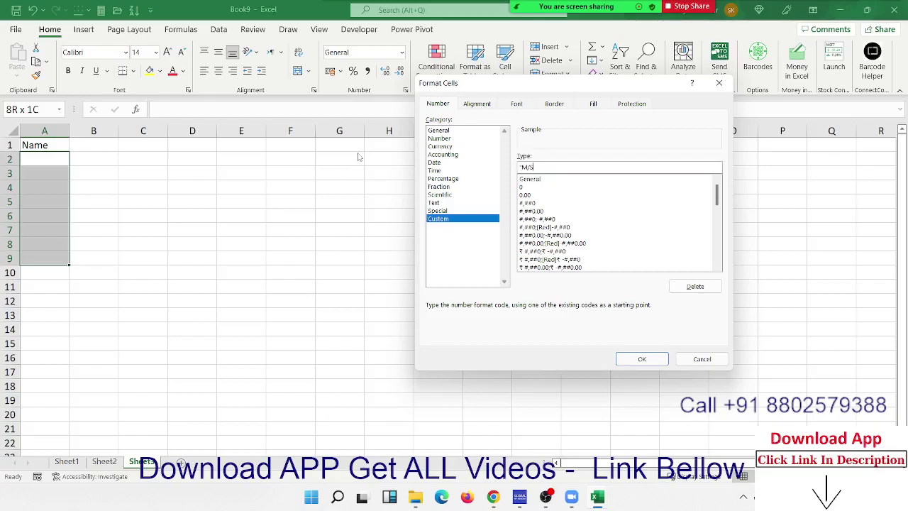
text(@)
key(Return)
Step: Enter IPT in A2 so it displays as M/S IPT
key(Up)
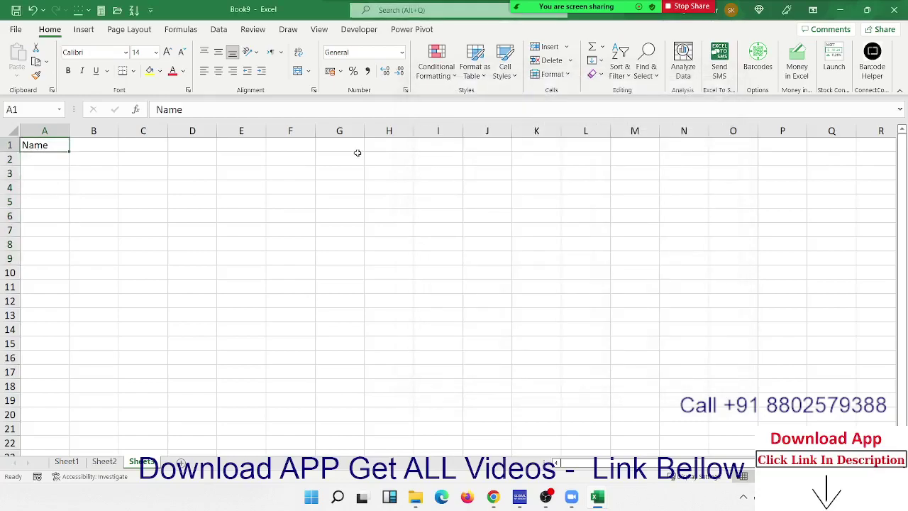
key(Down)
text(IPT)
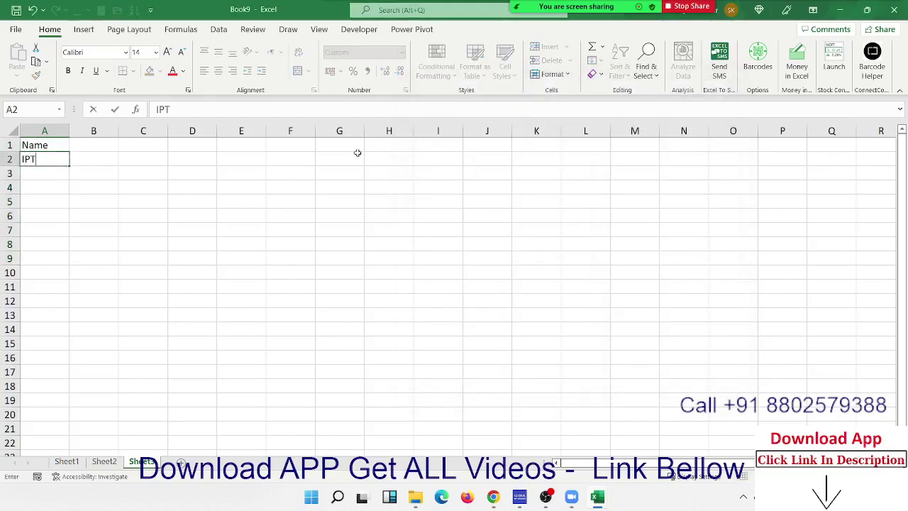
key(Return)
Step: Add the heading Addess in B1 and select B2:B7 below it
key(Right)
key(Up)
key(Up)
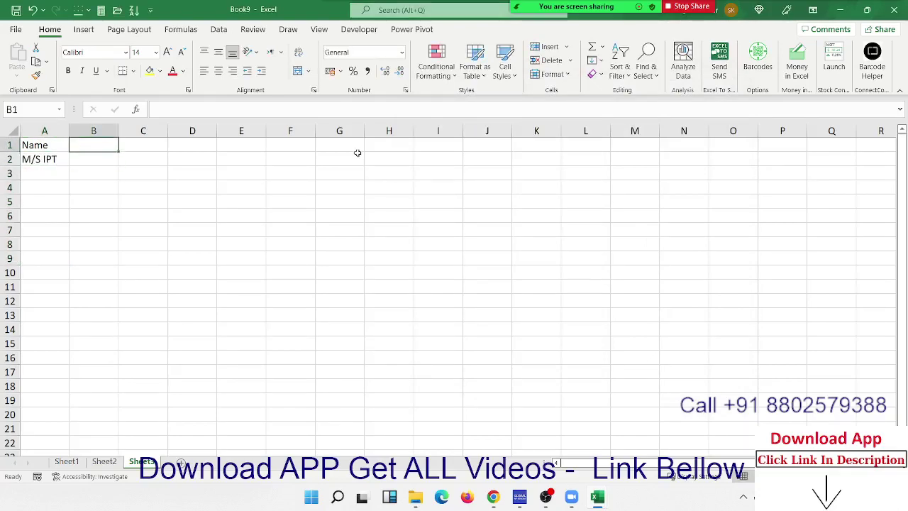
text(Add)
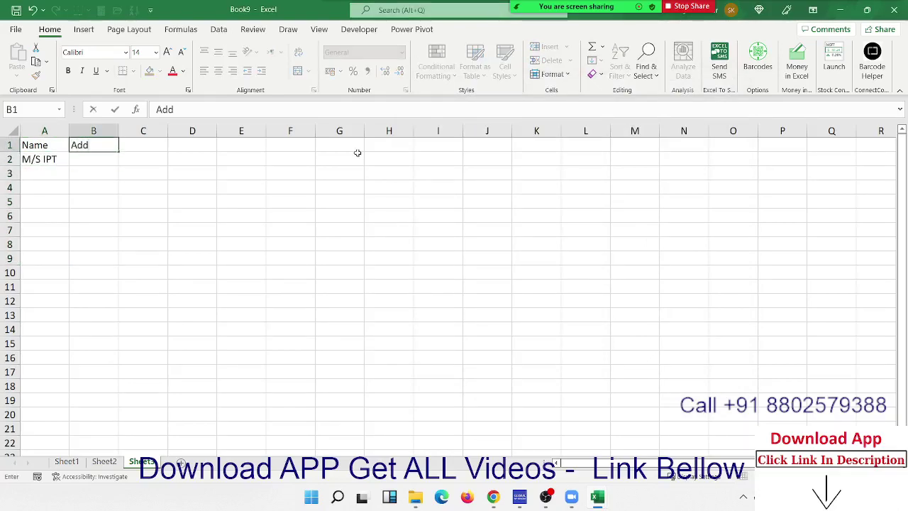
text(ess)
key(Return)
key(shift+Down)
key(shift+Down)
key(shift+Down)
key(shift+Down)
key(shift+Down)
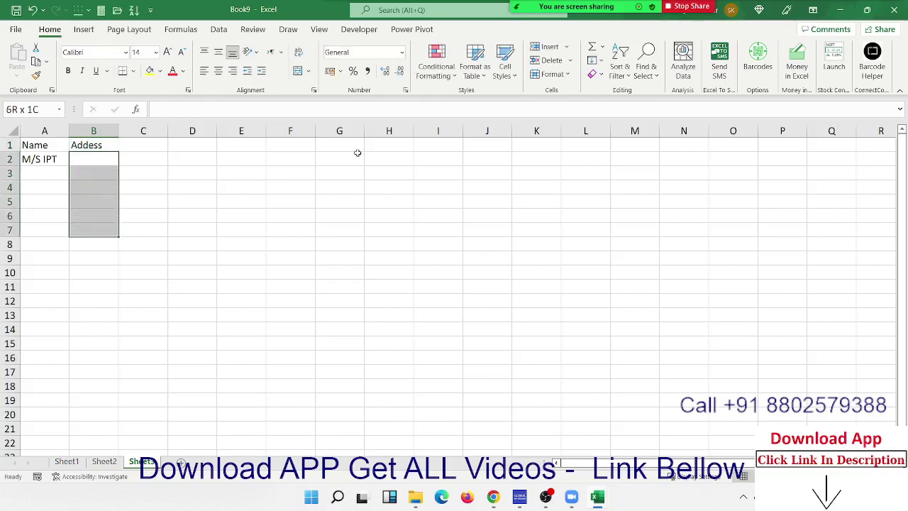
Step: Give B2:B7 the custom format @ "New Delhi 110062" in place of General
click(406, 89)
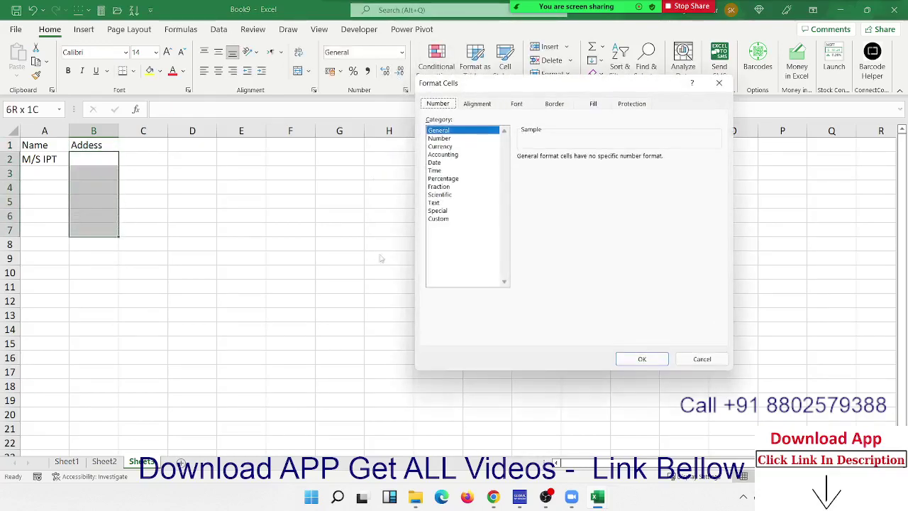
click(437, 218)
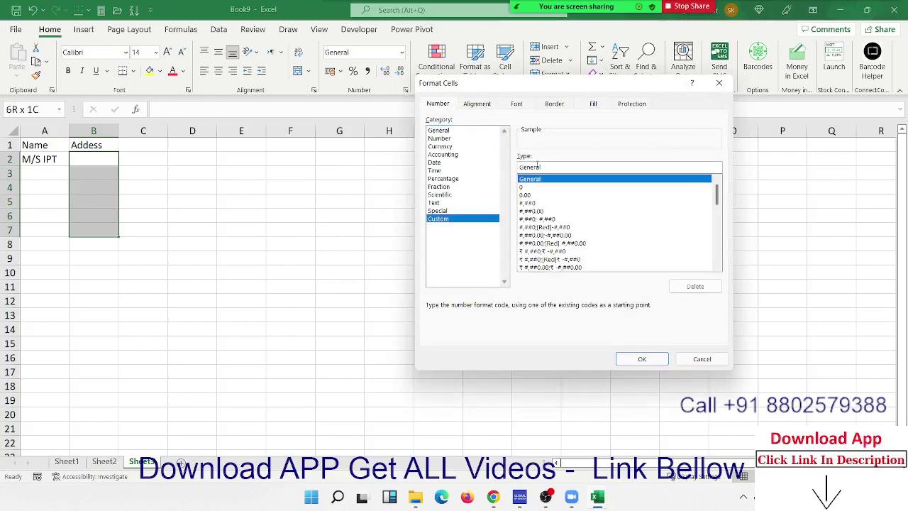
double_click(539, 168)
text(@)
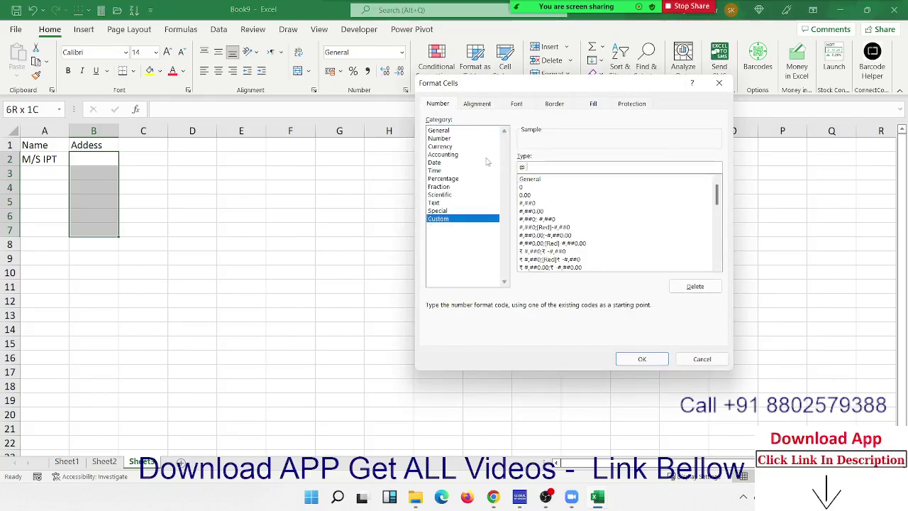
text(N)
text(hi 110062")
key(Return)
key(Up)
Step: Enter F201 in B2, showing F201 New Delhi 110062, and widen column B to fit
key(Down)
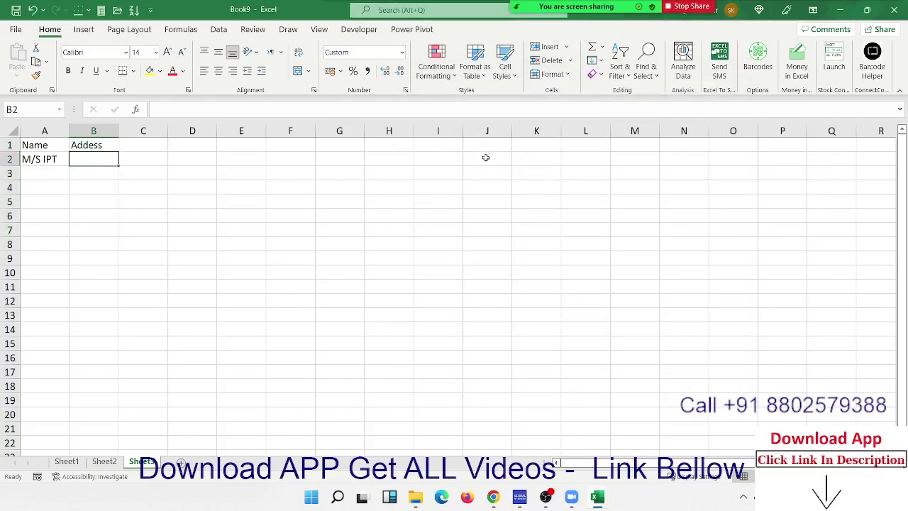
text(F20)
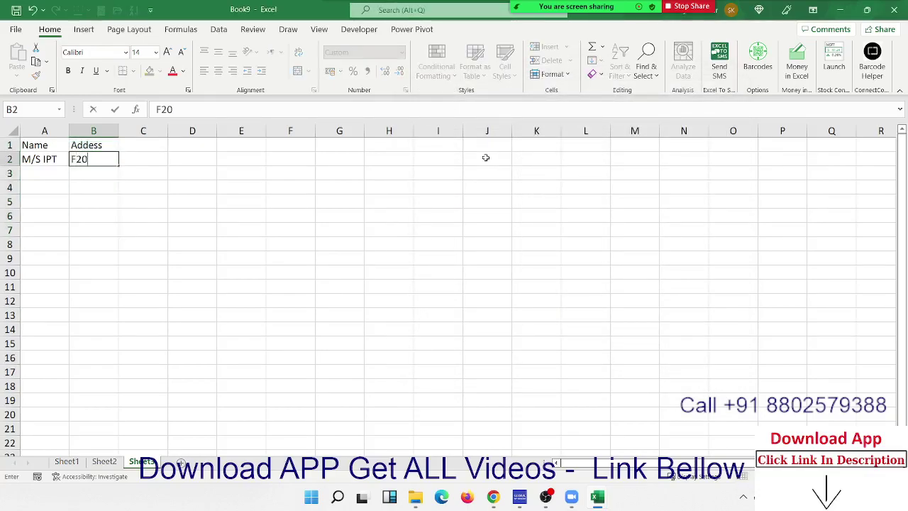
text(1)
key(Return)
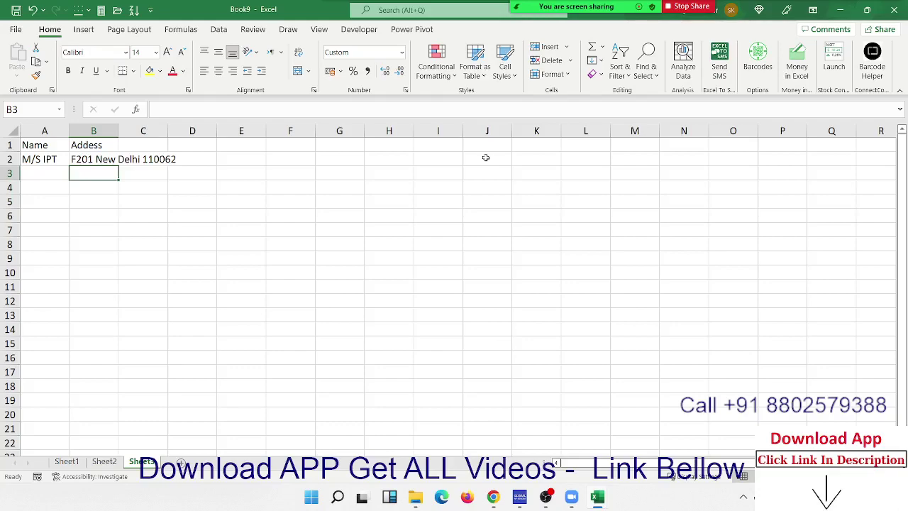
drag(118, 131, 180, 132)
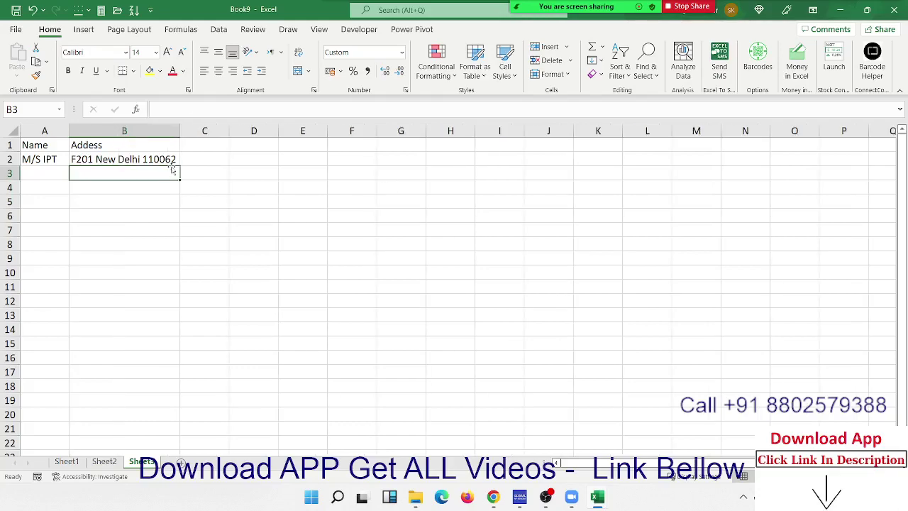
click(201, 162)
click(161, 163)
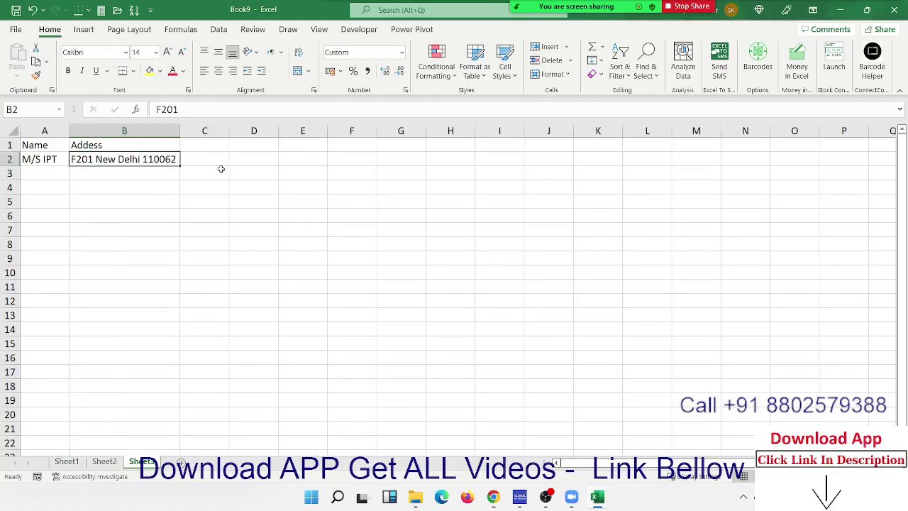
click(222, 163)
click(303, 187)
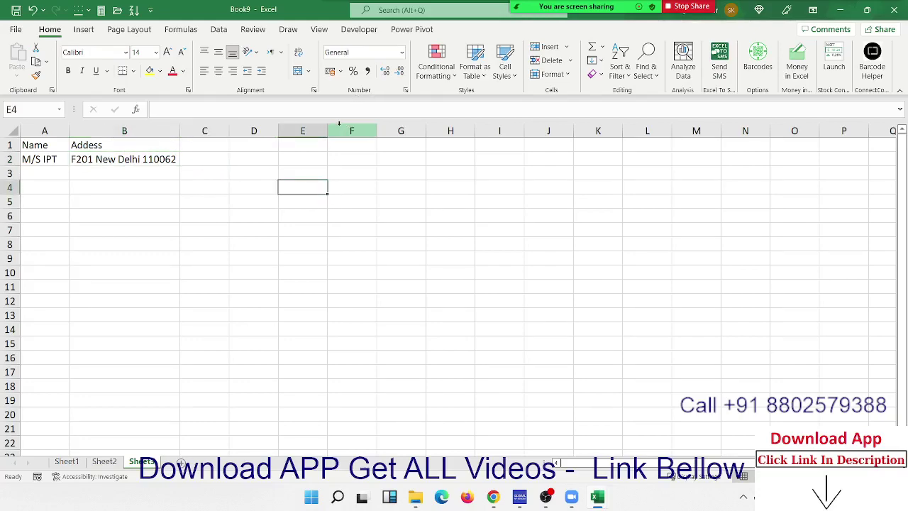
Step: Widen column E slightly and enter '1500 as text in E4
drag(327, 131, 338, 131)
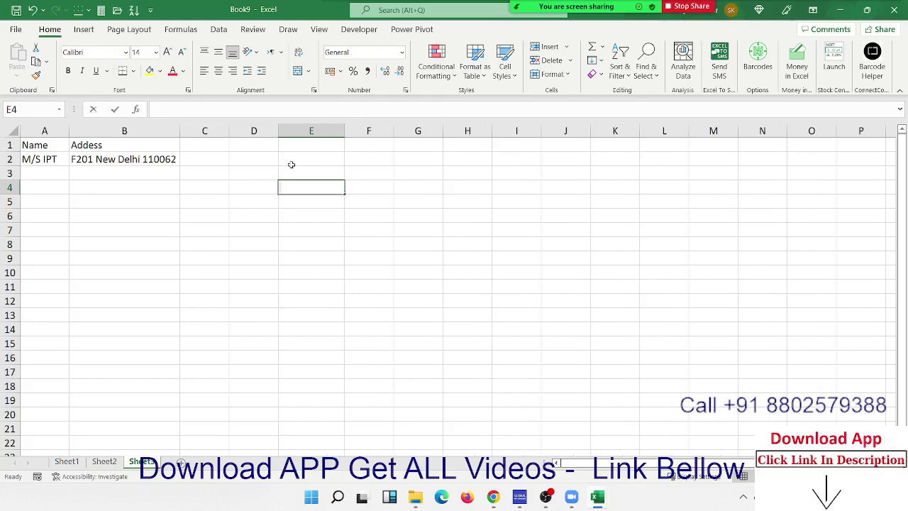
text('1500)
key(Return)
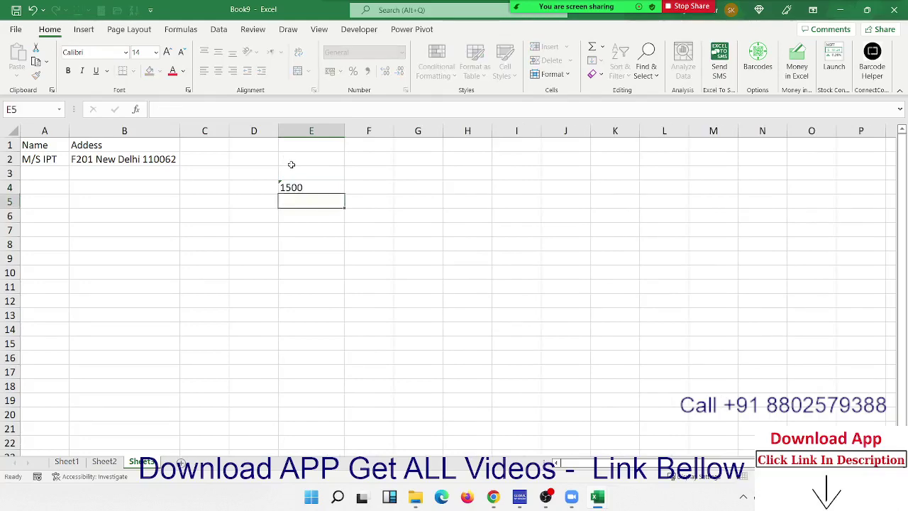
Step: Give E4 the custom format @* so asterisks fill the cell after 1500
click(305, 186)
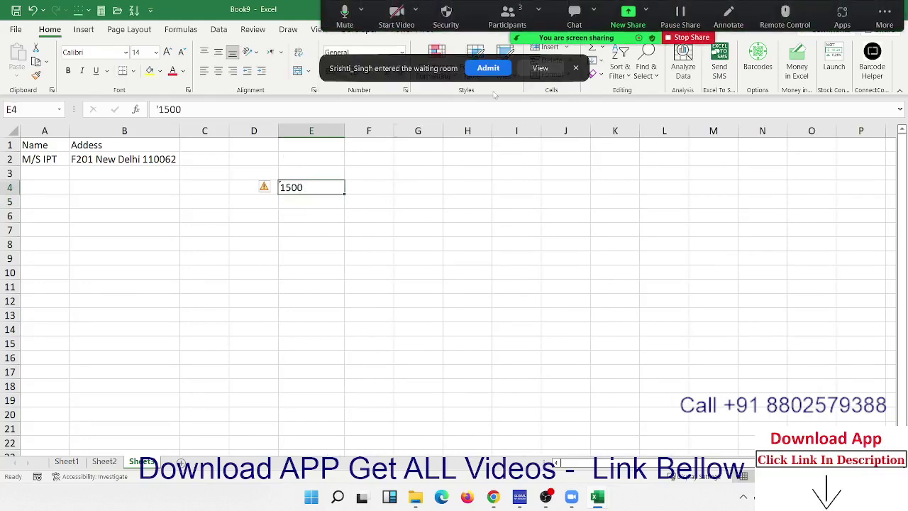
right_click(305, 185)
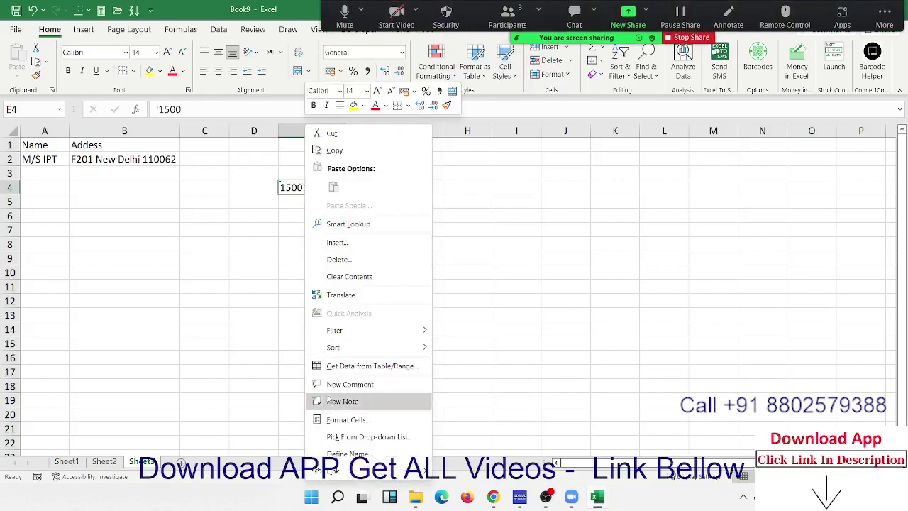
click(338, 424)
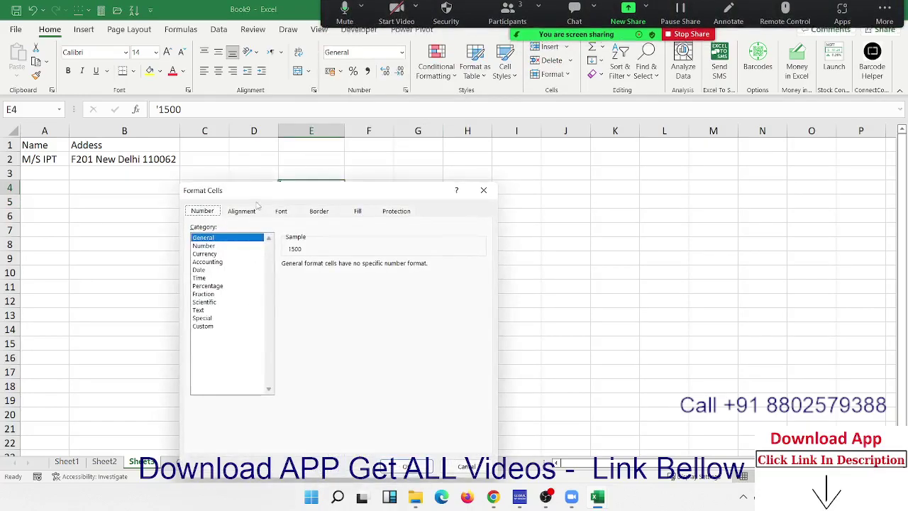
drag(273, 191, 503, 148)
click(441, 273)
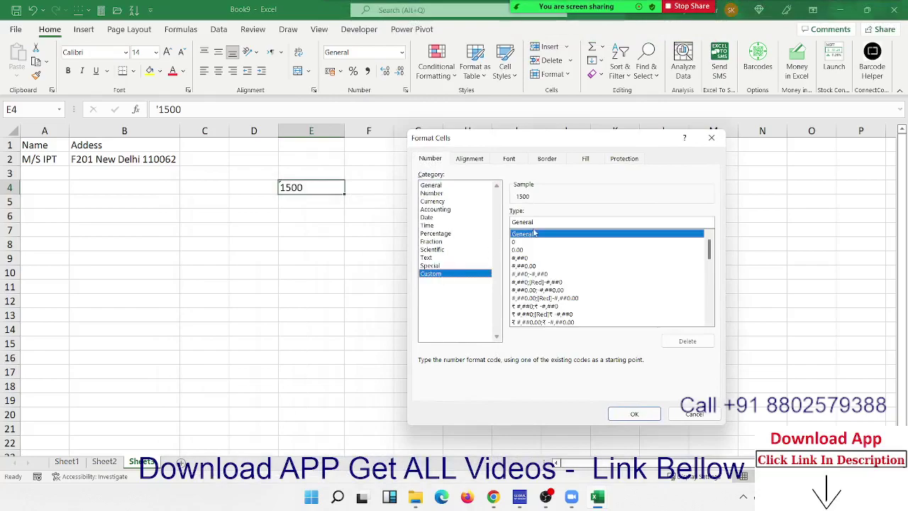
text(")
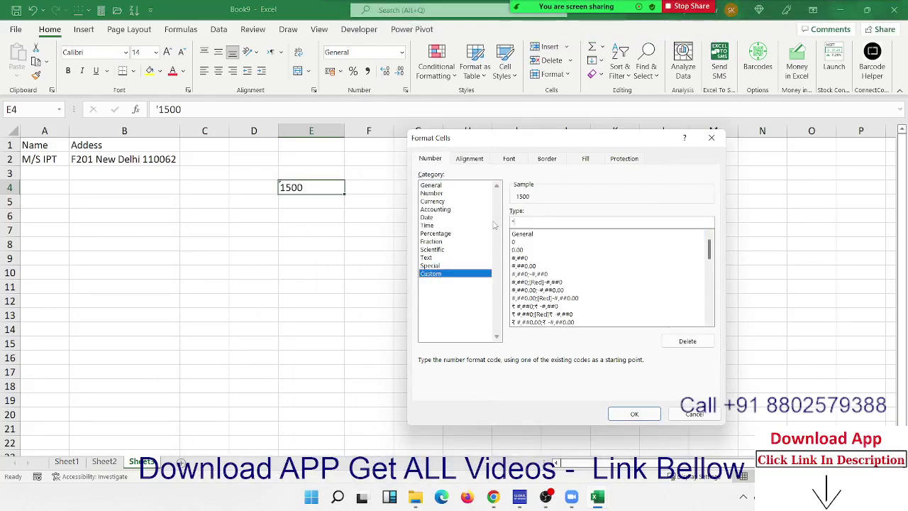
text(")
key(BackSpace)
key(BackSpace)
text(")
click(634, 414)
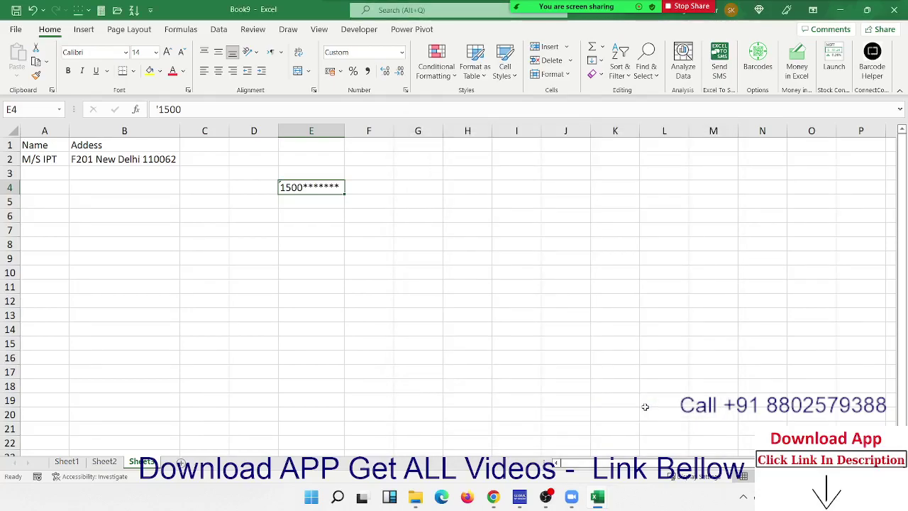
Step: Widen column E so 1500 in E4 has a longer asterisk fill, then check E4's format code
click(305, 217)
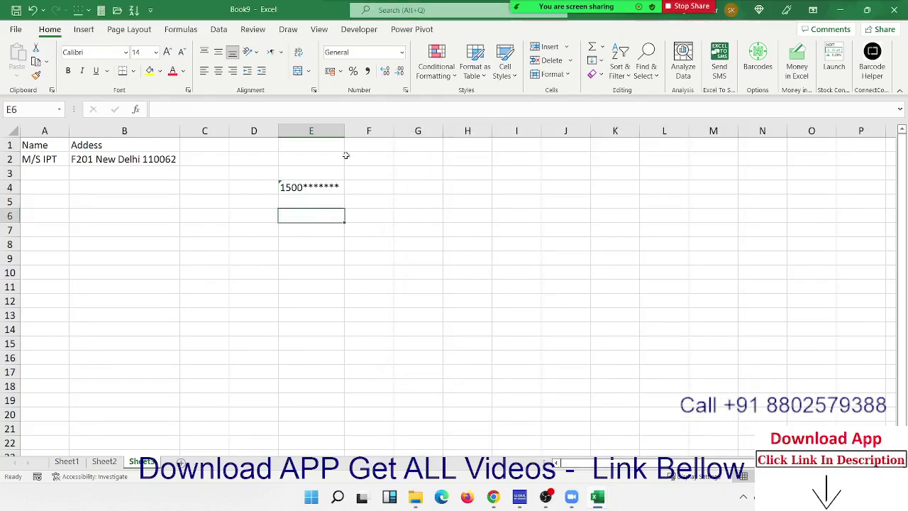
drag(345, 131, 375, 131)
click(345, 184)
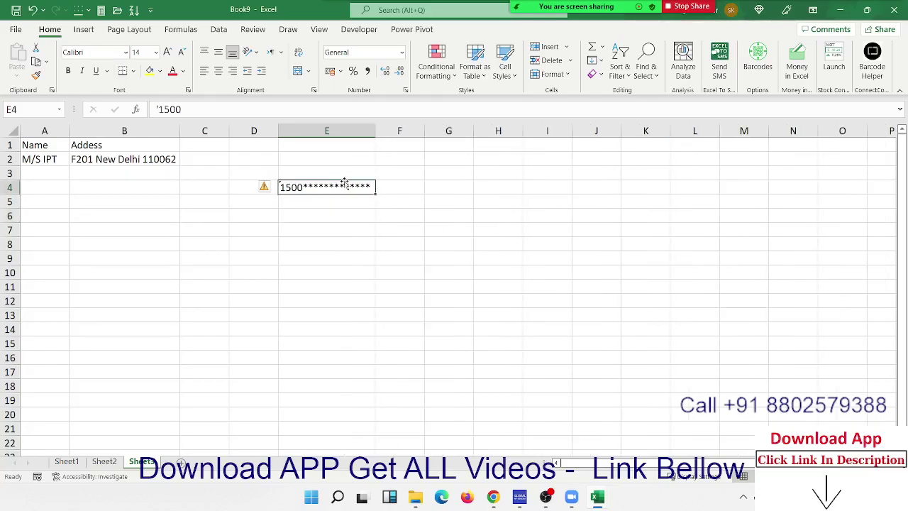
click(405, 90)
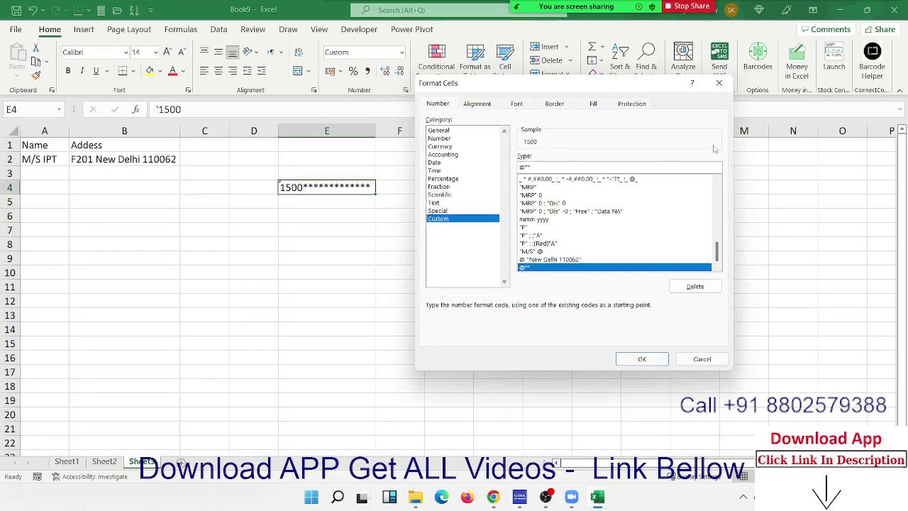
click(718, 84)
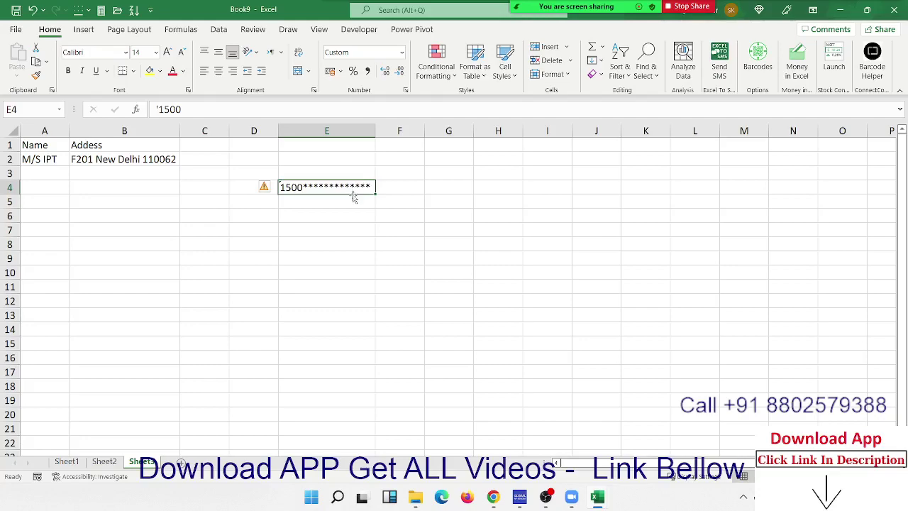
click(311, 234)
Step: Enter the label Password in D7 and a four-digit numeric password in E7
click(250, 233)
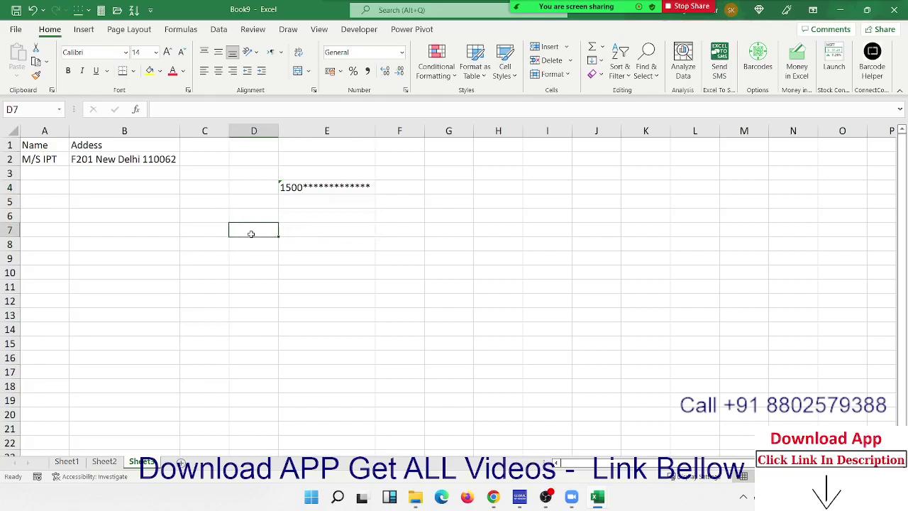
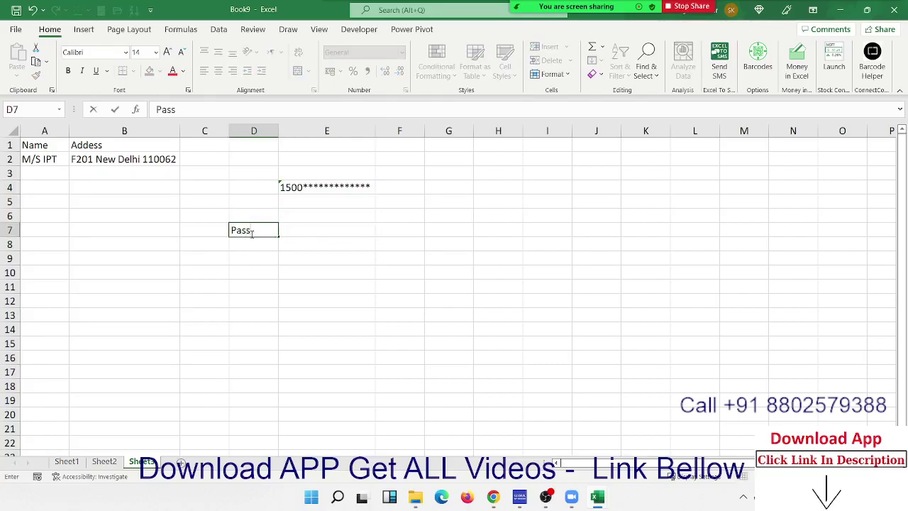
key(Tab)
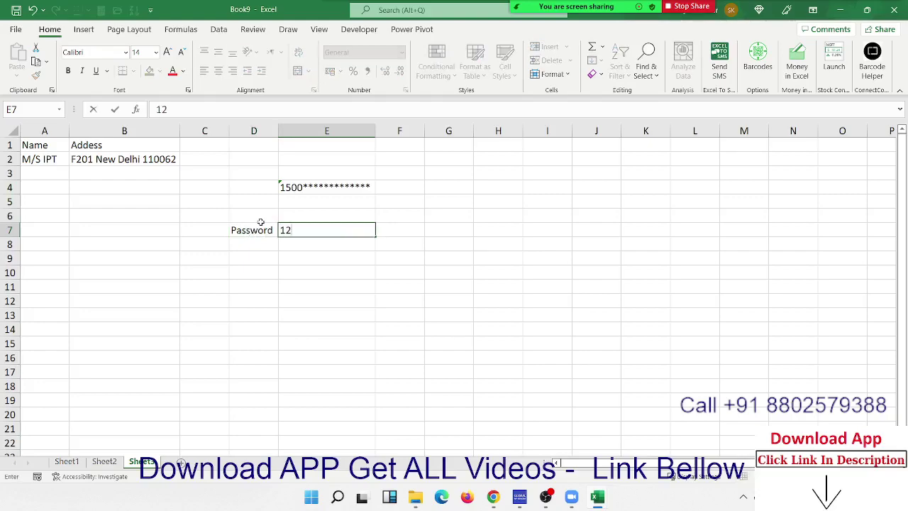
key(ctrl+Return)
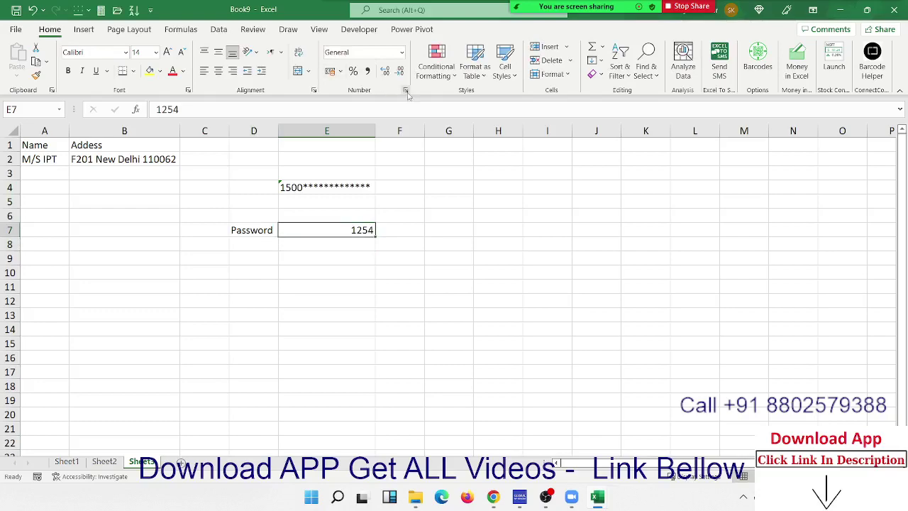
Step: Give E7 a custom number format that masks the password with asterisks
click(405, 89)
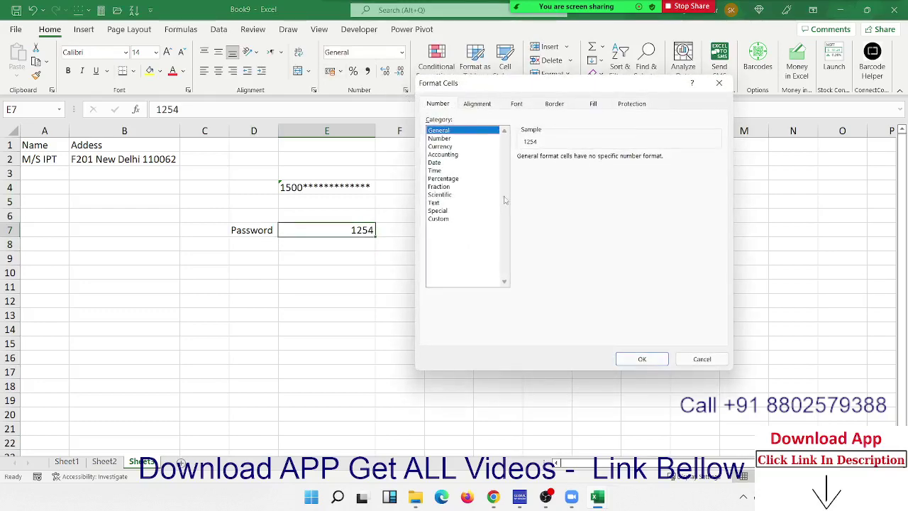
click(446, 220)
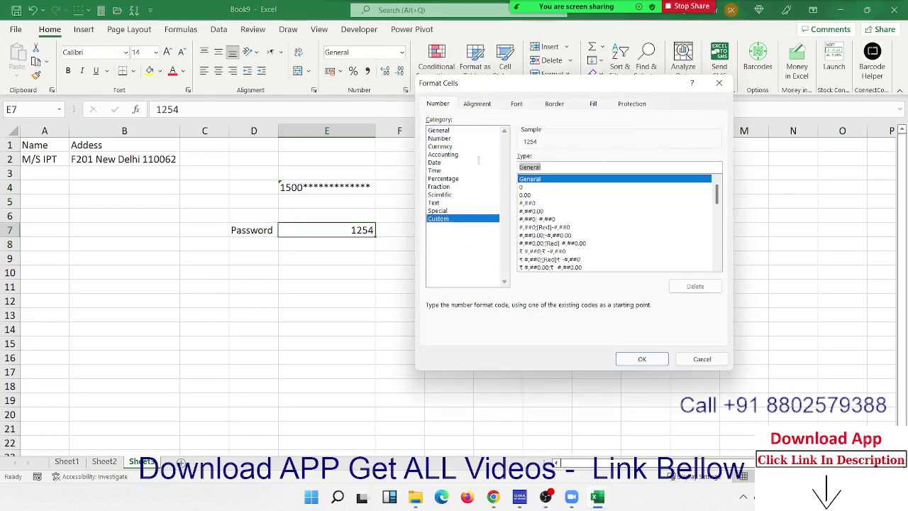
text("")
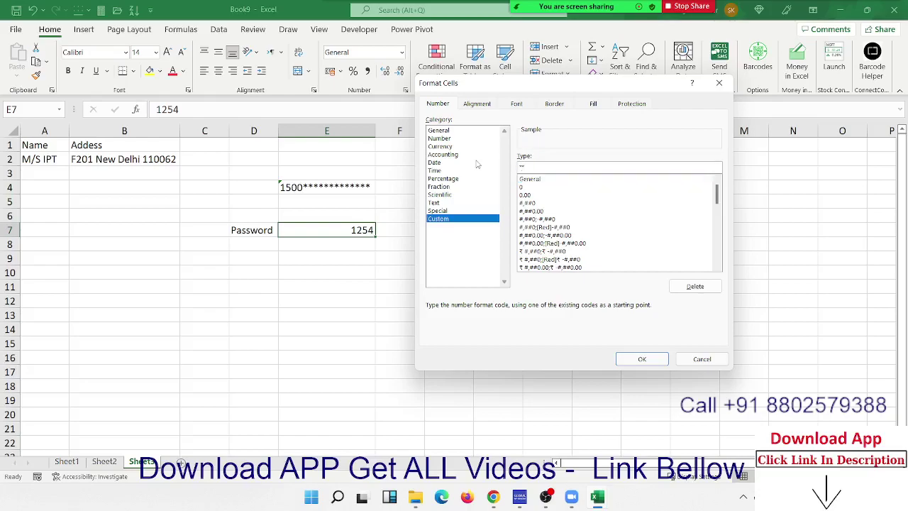
key(Return)
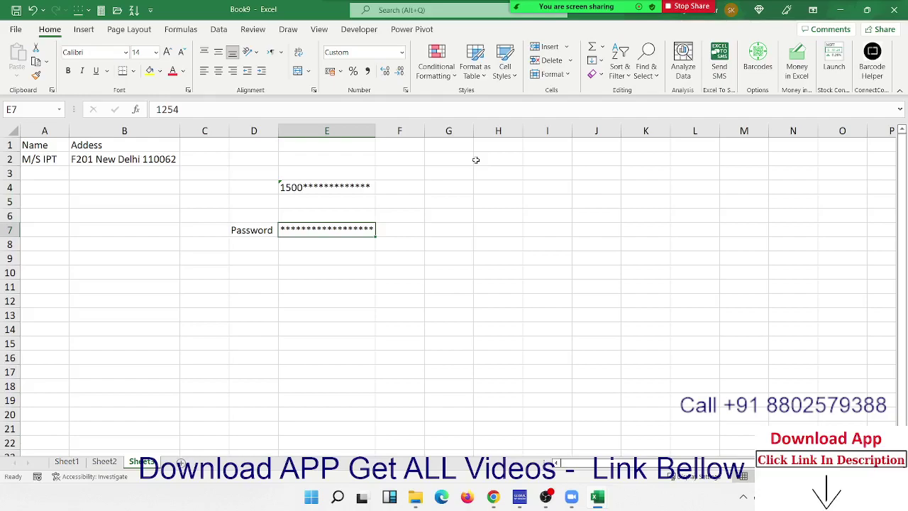
Step: Try a new custom code for E7, abandon it, and return to the format guidelines page
click(406, 90)
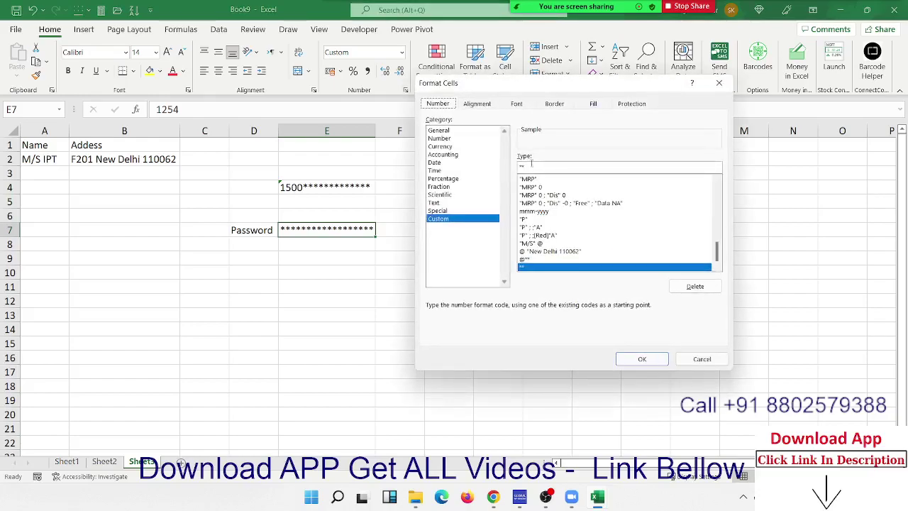
key(BackSpace)
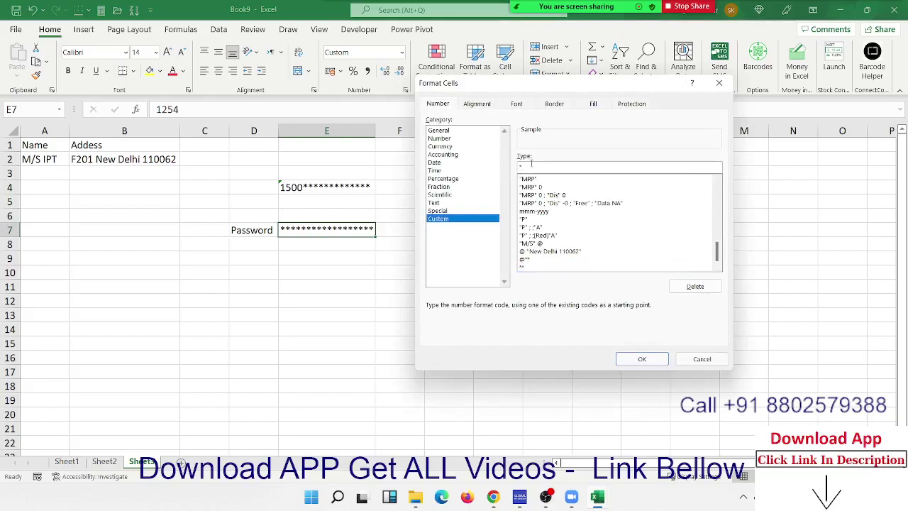
key(Return)
key(Return)
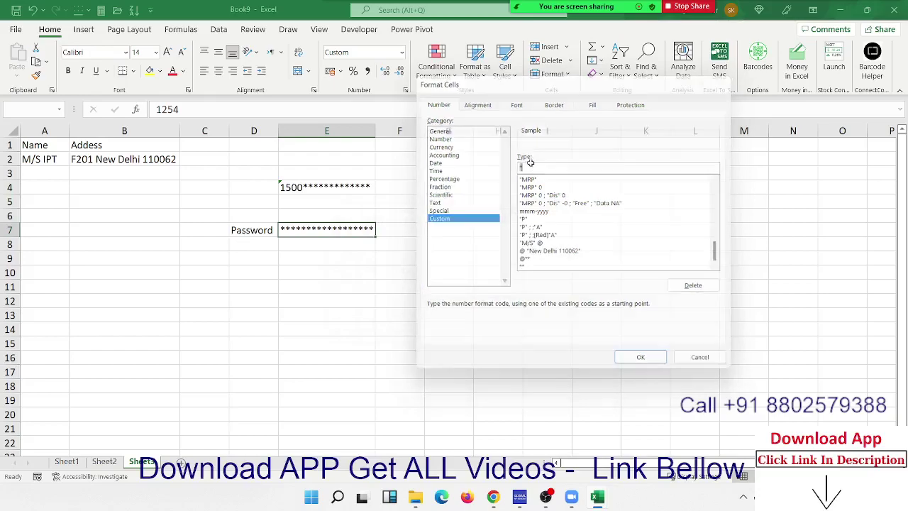
key(Escape)
key(alt+Tab)
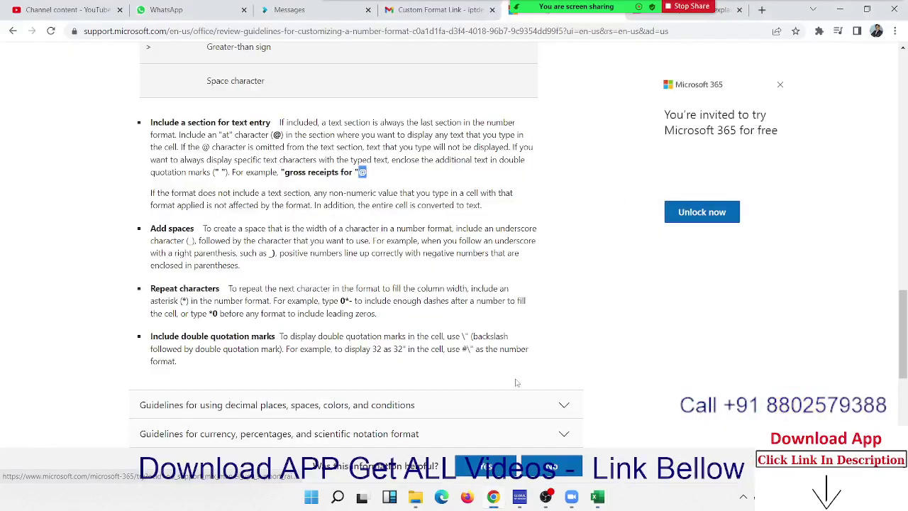
Step: Open Local Disk (E:) in File Explorer and search it for *.*
click(416, 499)
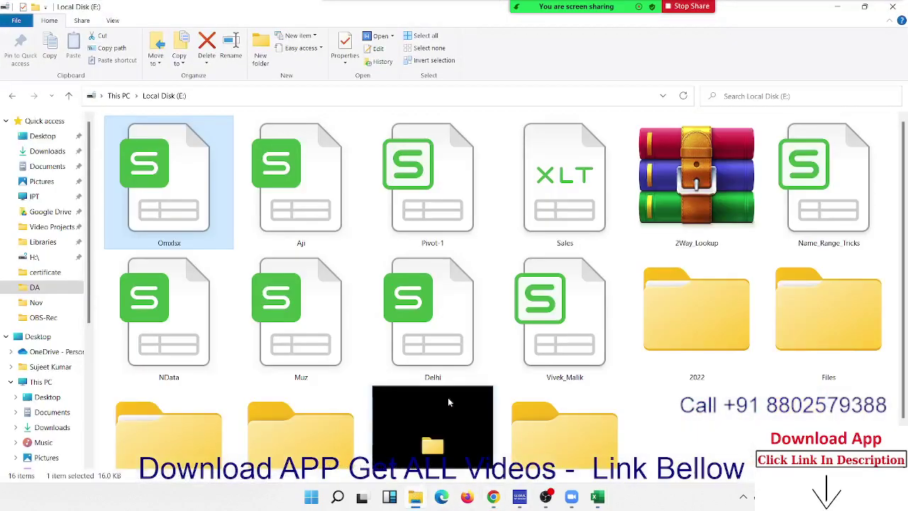
click(757, 100)
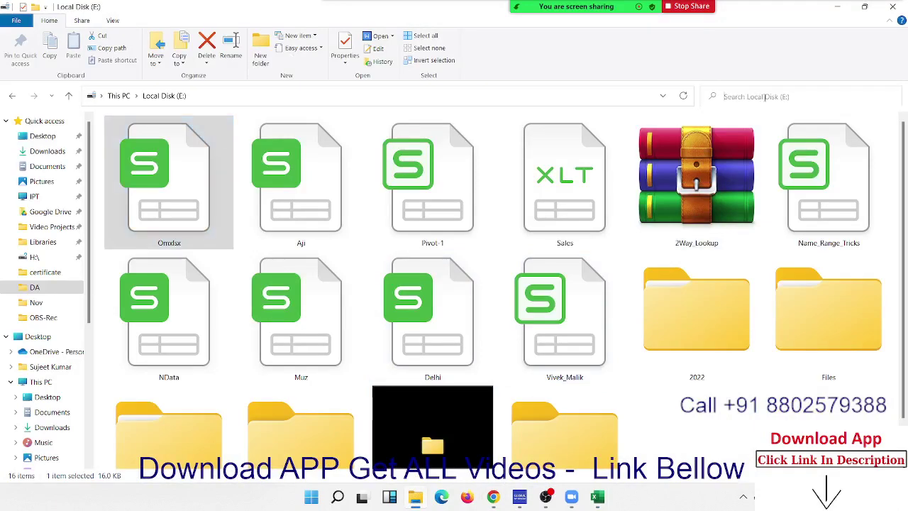
text(*.xl)
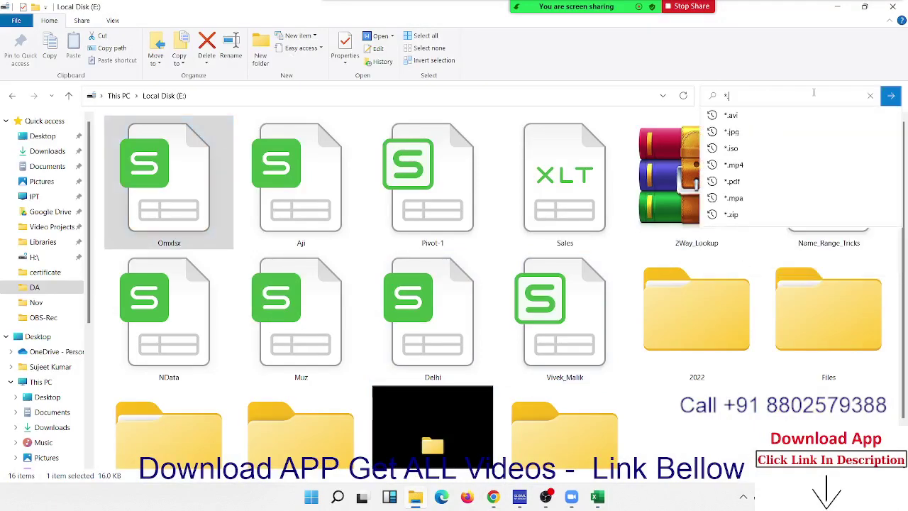
text(s)
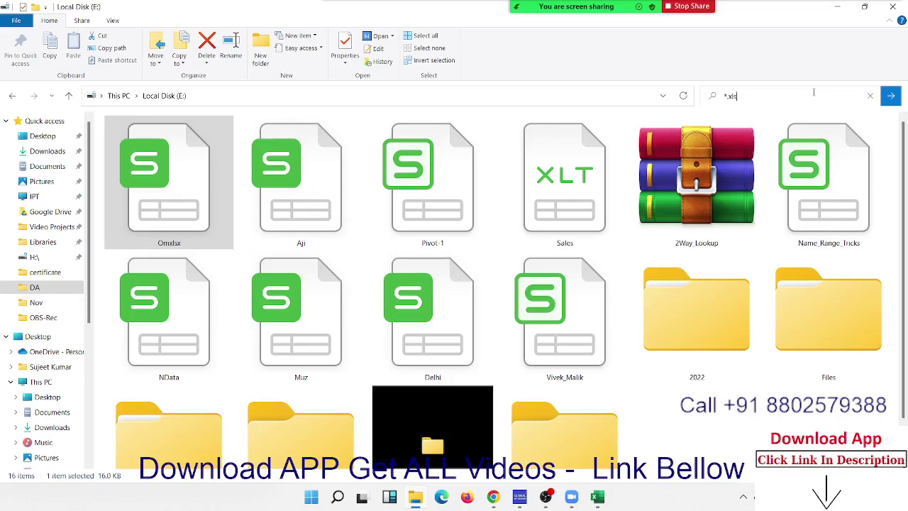
key(BackSpace)
key(BackSpace)
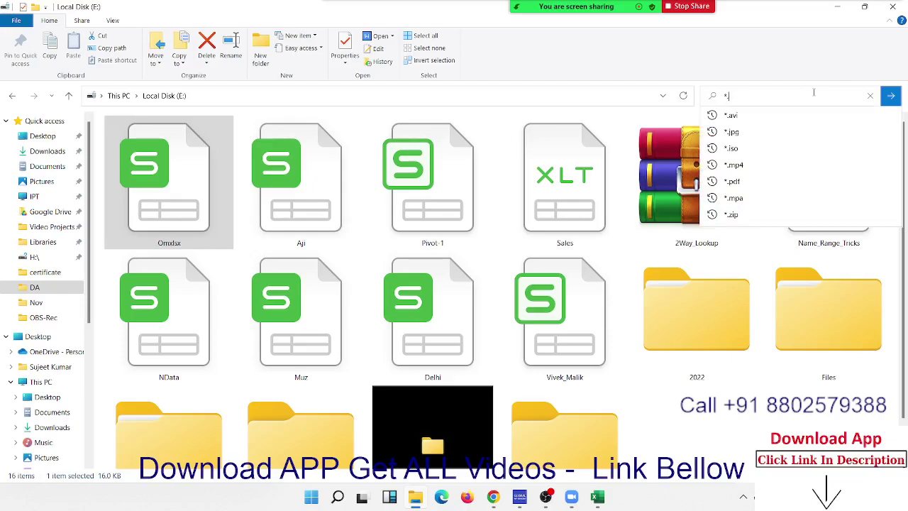
text(*)
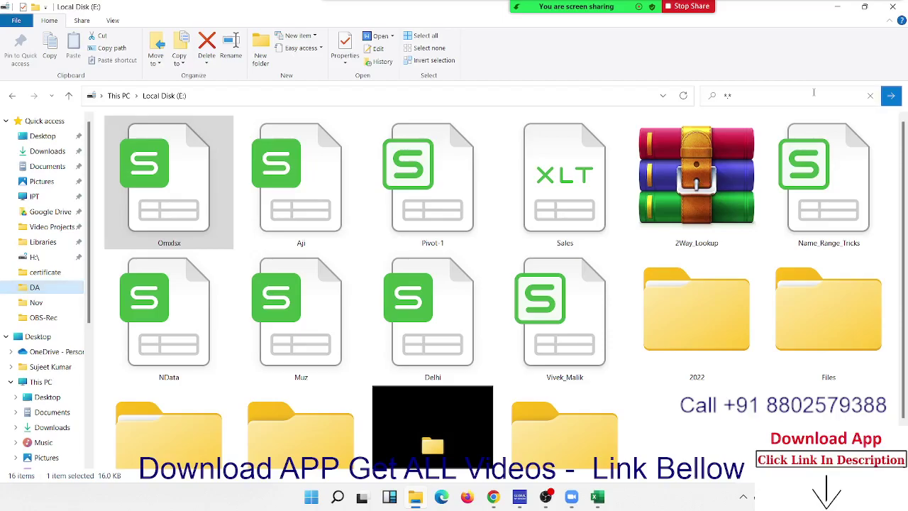
key(alt+Tab)
Step: Change E7's custom format code to *# so the password displays as # signs
key(alt+Tab)
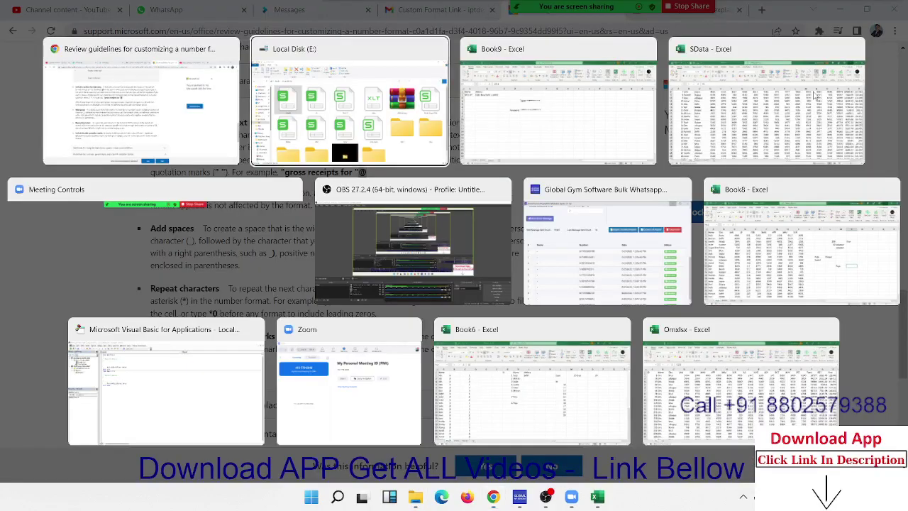
key(alt+Tab)
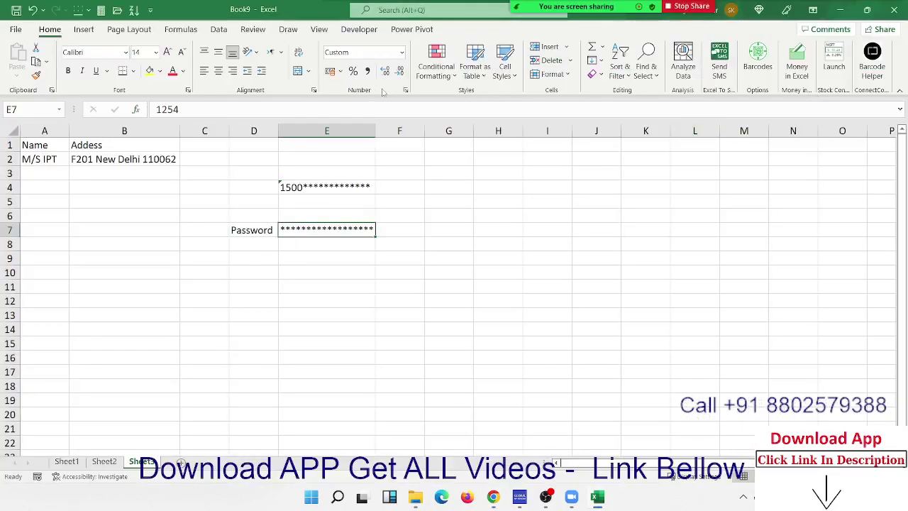
click(405, 90)
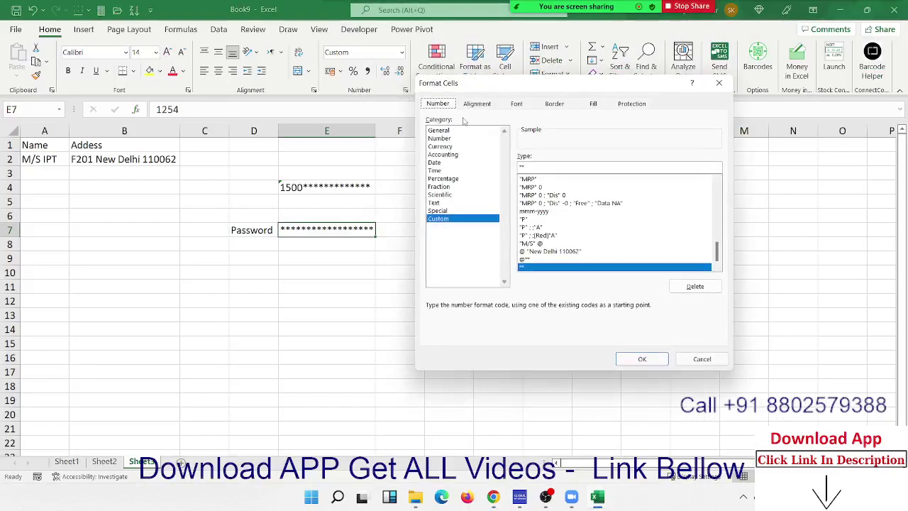
click(525, 167)
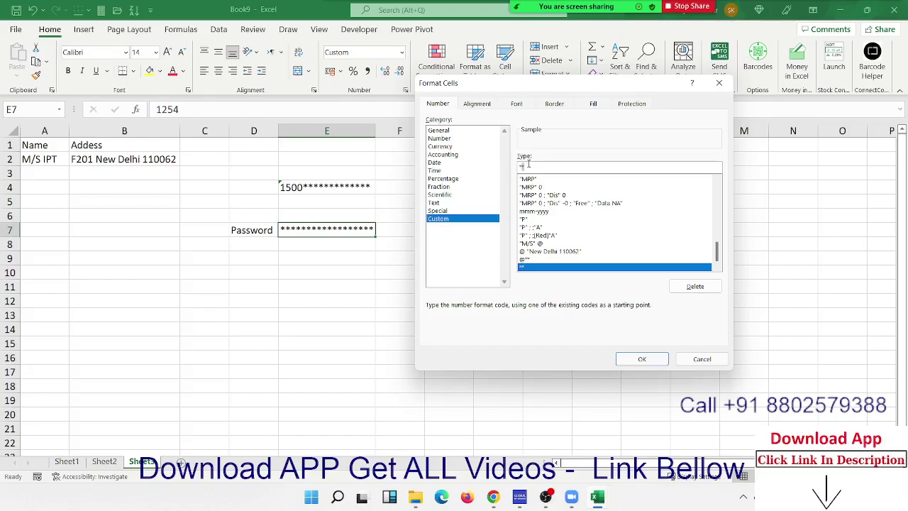
text(*)
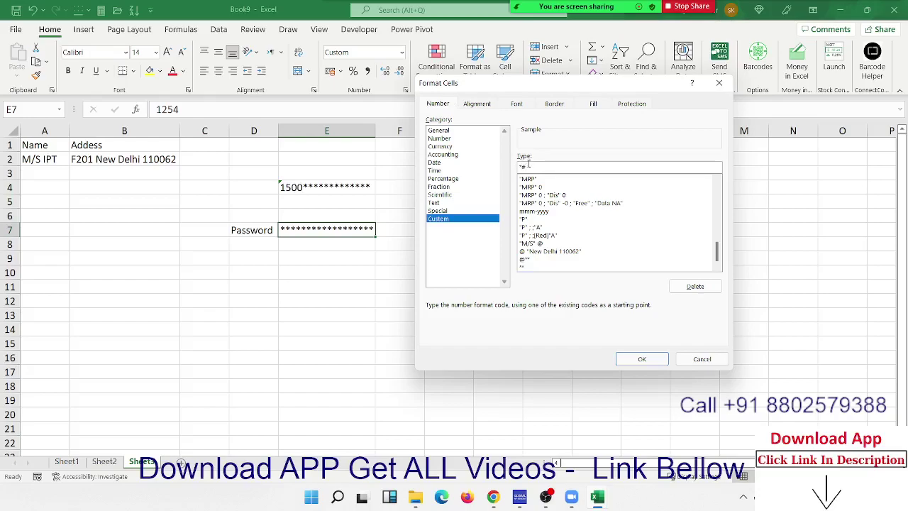
key(Return)
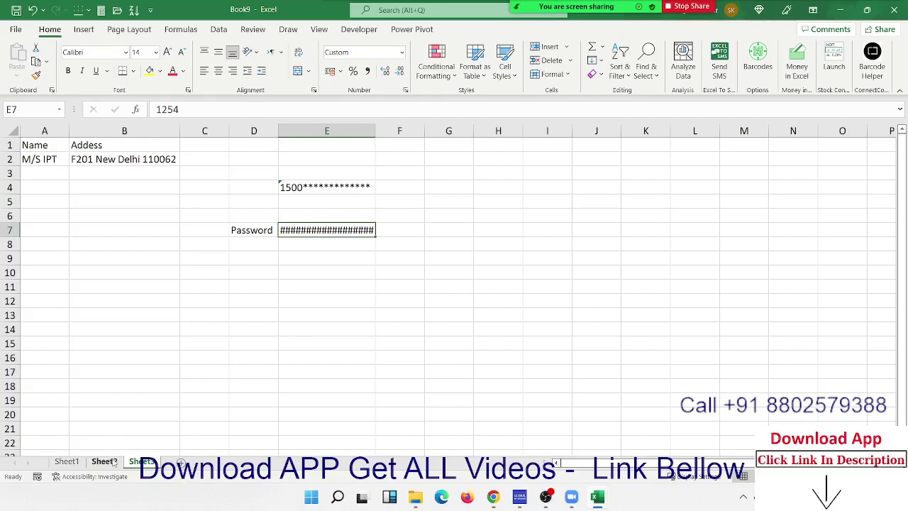
key(alt+Tab)
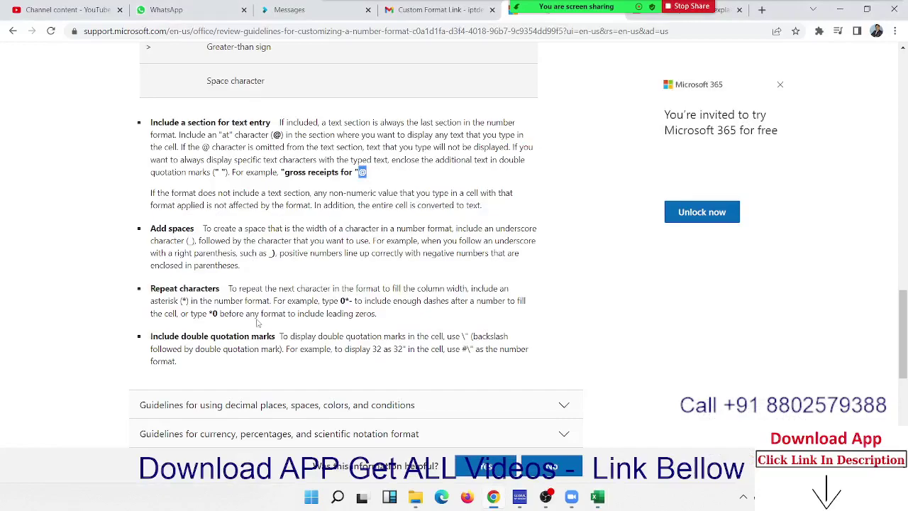
Step: Expand the decimal places, spaces, colors, and conditions section and copy the [Red][<=100];[Blue][>100] example
scroll(257, 323, down, 3)
click(196, 209)
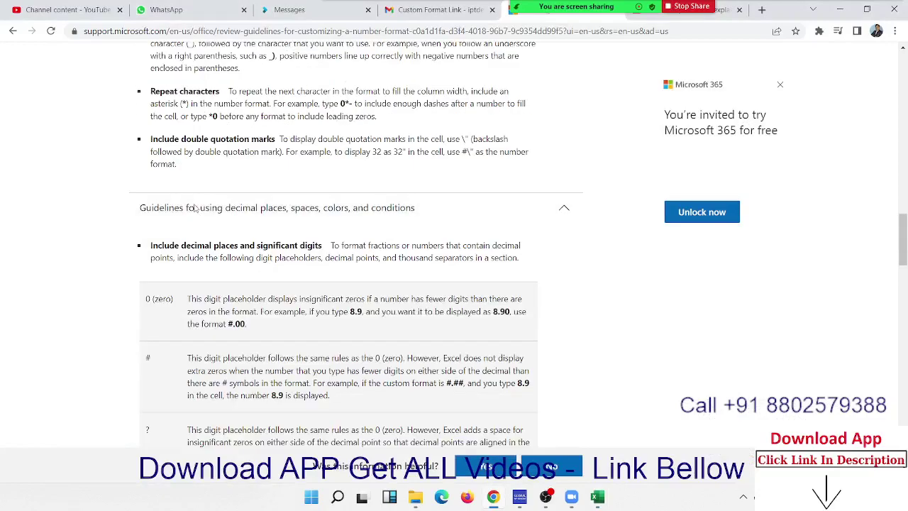
scroll(198, 217, down, 5)
scroll(215, 266, down, 3)
scroll(215, 269, down, 3)
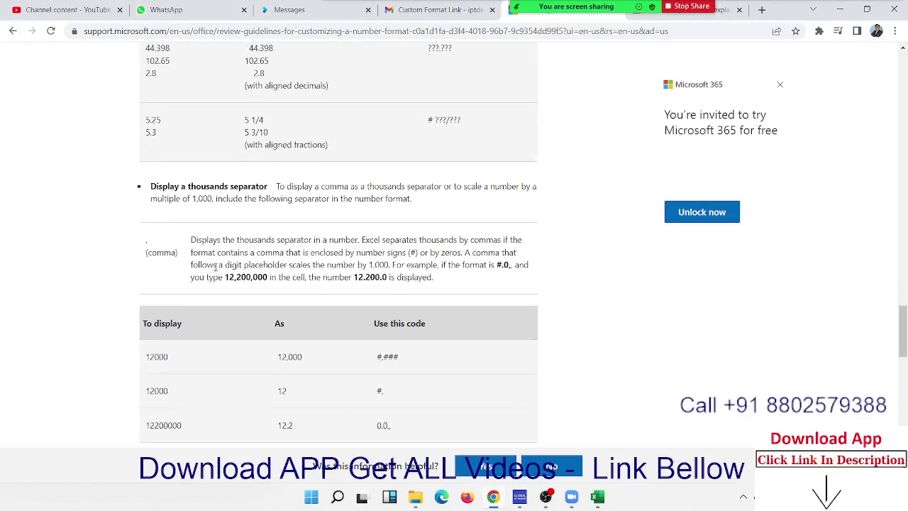
scroll(243, 356, down, 1)
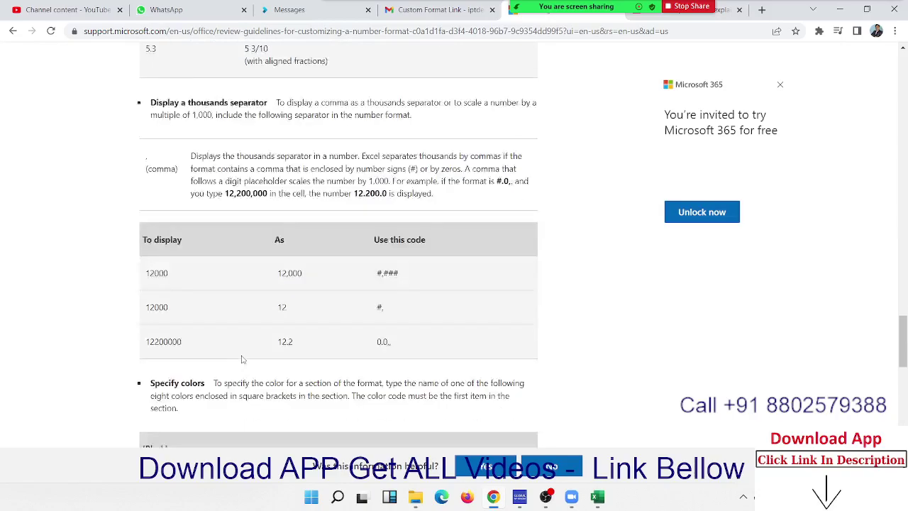
scroll(238, 347, down, 2)
scroll(230, 341, down, 3)
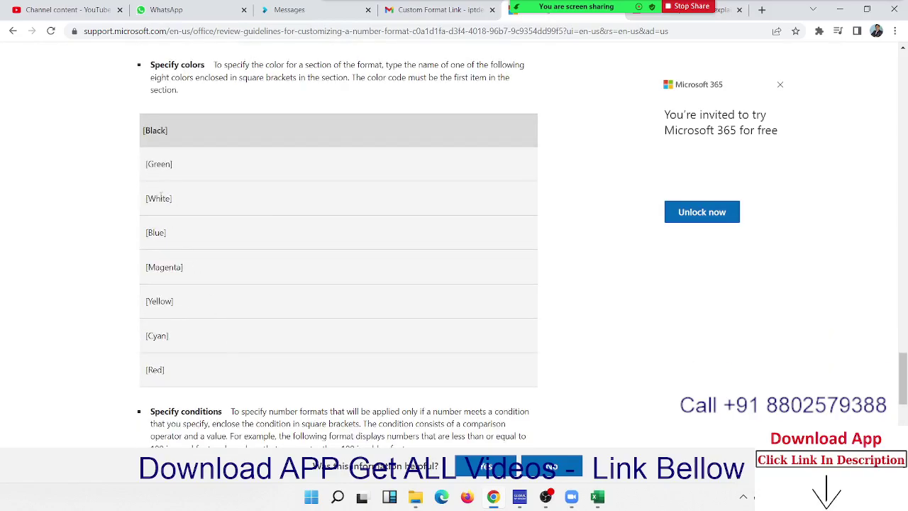
scroll(226, 327, down, 3)
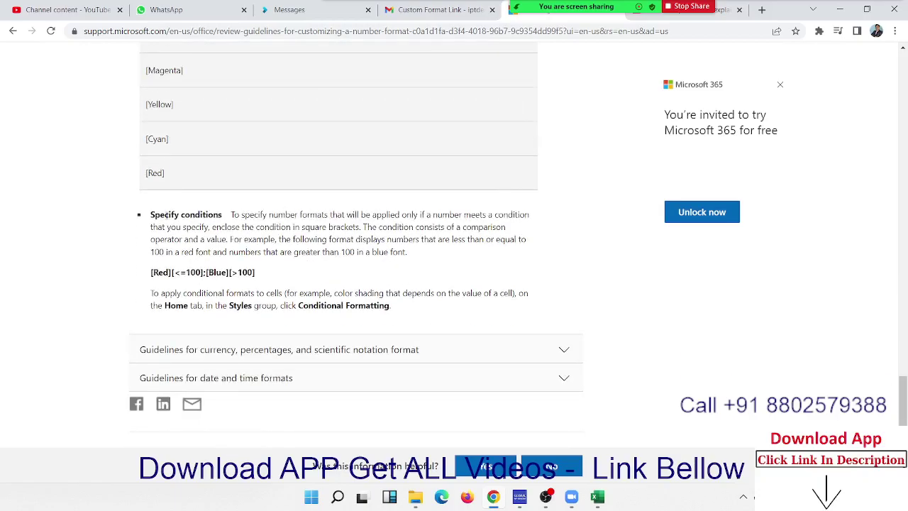
scroll(167, 216, up, 3)
scroll(168, 219, up, 3)
scroll(167, 219, up, 3)
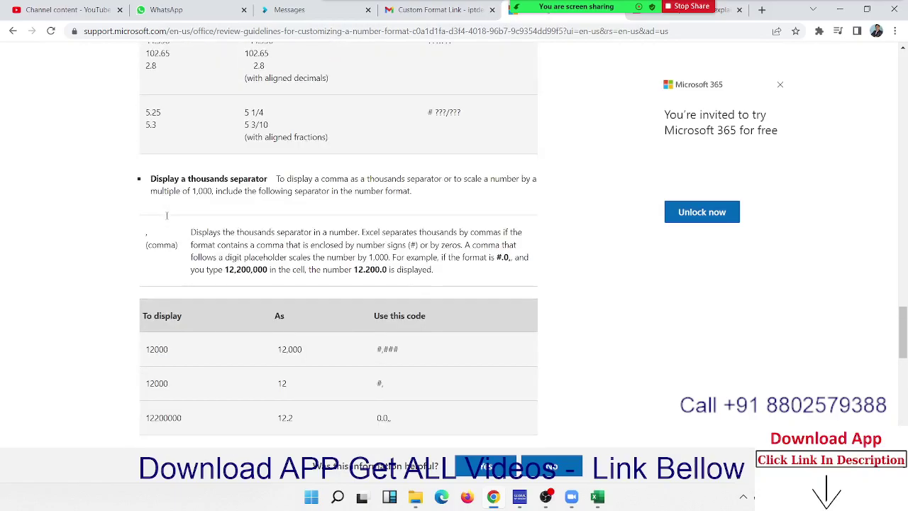
scroll(168, 220, down, 2)
scroll(167, 219, down, 5)
scroll(167, 219, down, 1)
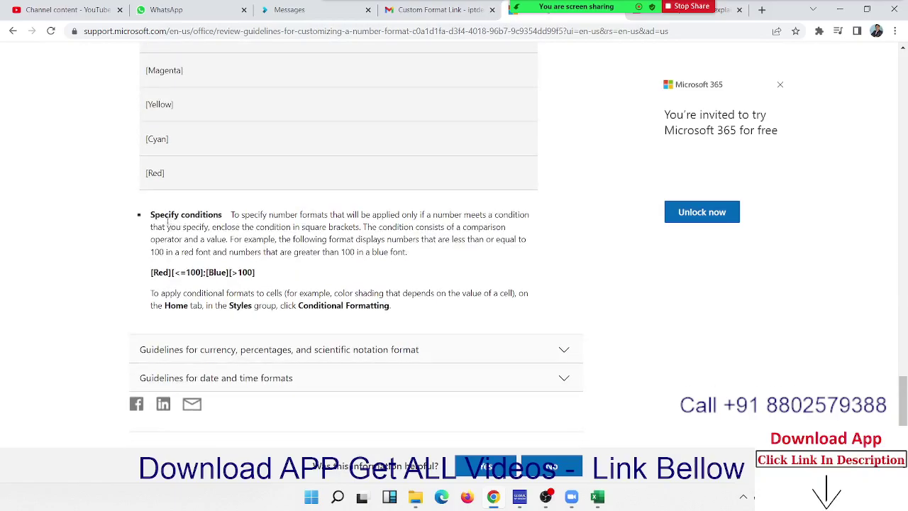
triple_click(205, 272)
key(ctrl+c)
key(alt+Tab)
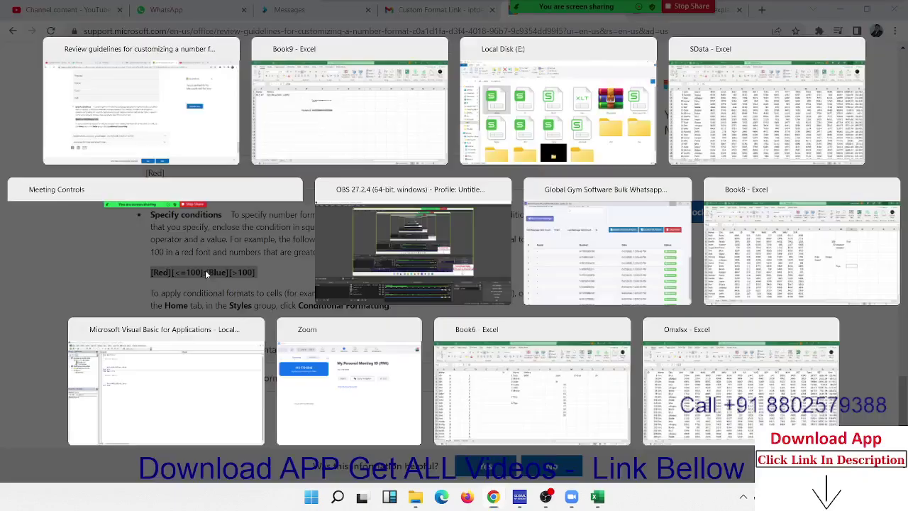
Step: Select column G and paste [Red][<=100];[Blue][>100] as its custom format code
click(449, 141)
click(449, 135)
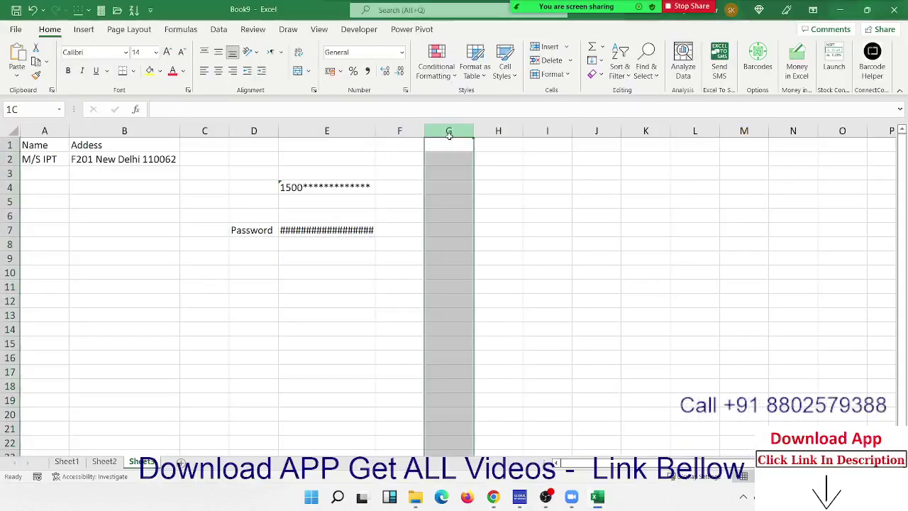
key(ctrl+1)
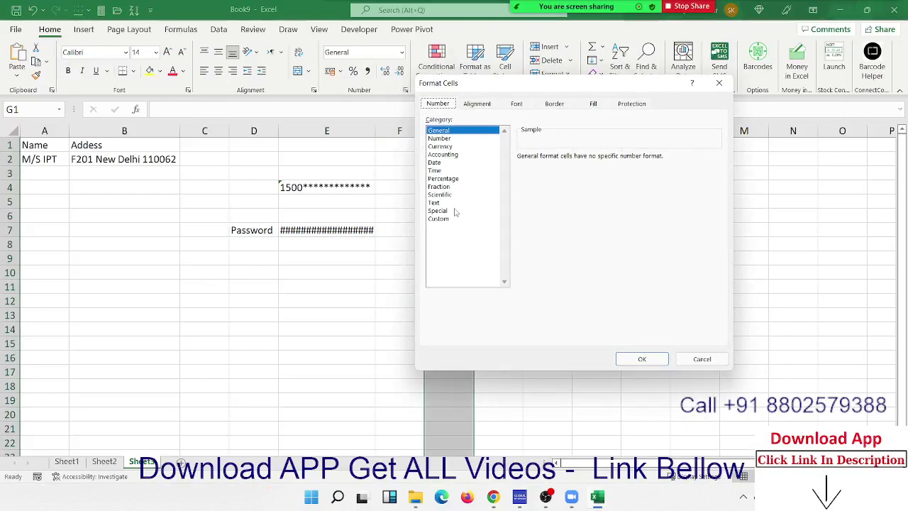
click(443, 218)
double_click(541, 169)
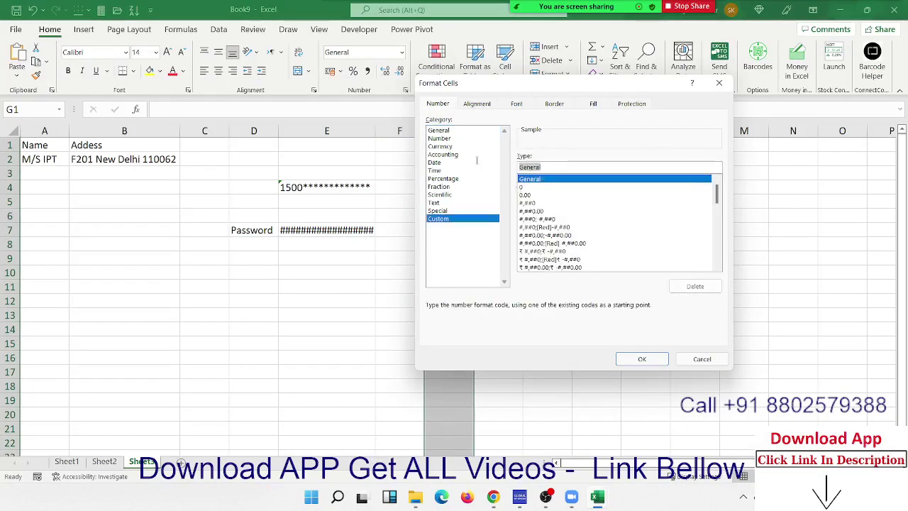
key(ctrl+v)
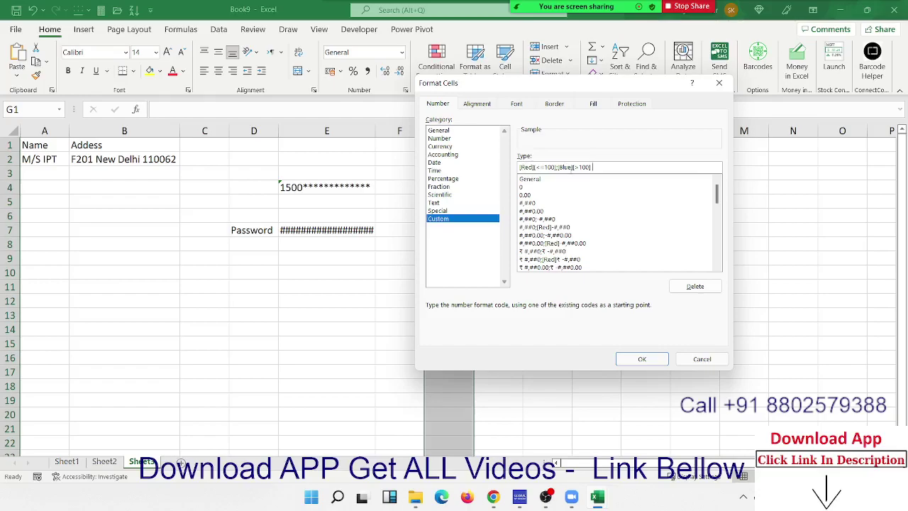
double_click(542, 167)
click(542, 167)
double_click(542, 167)
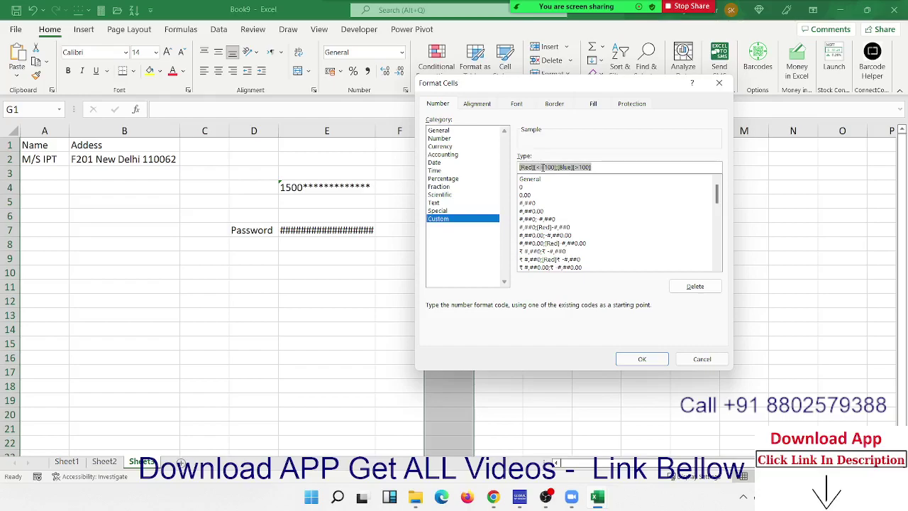
click(641, 358)
Step: Enter test values 100, 56 and 563 in G4:G6 and 900 in G1
click(451, 187)
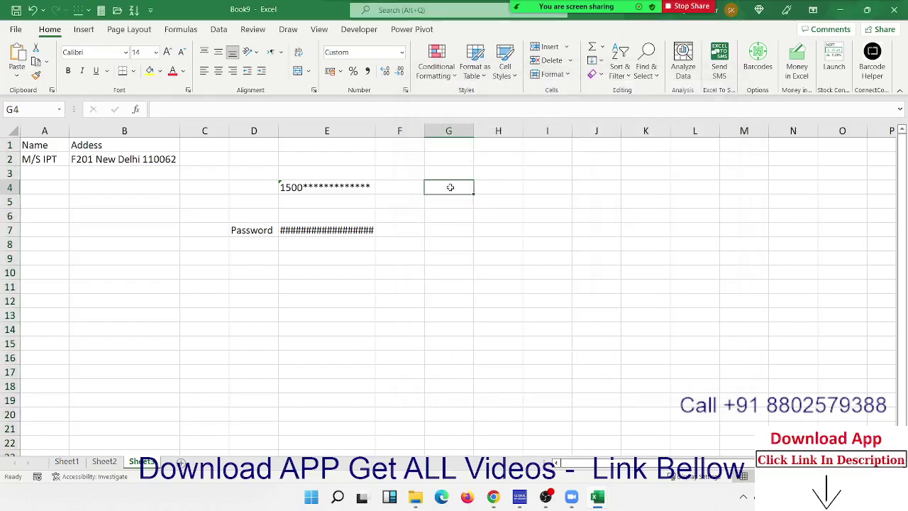
text(100)
key(Return)
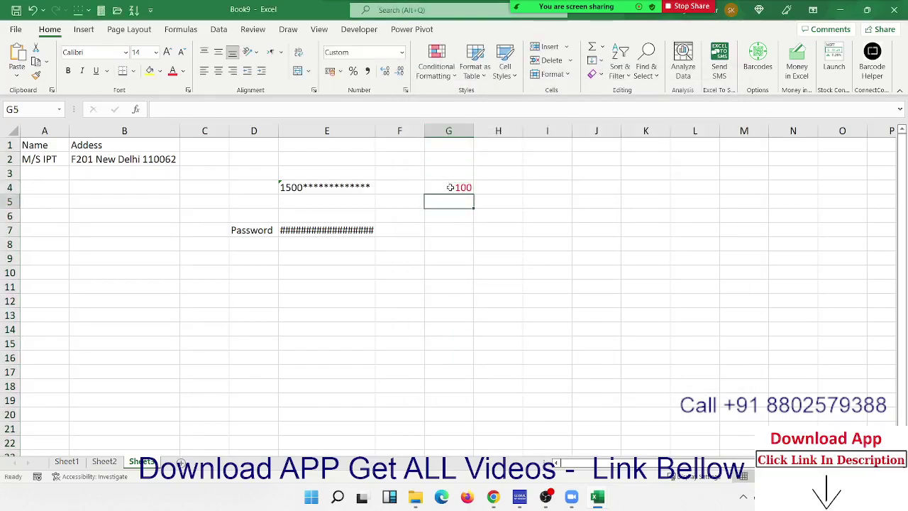
text(56)
key(Return)
text(56)
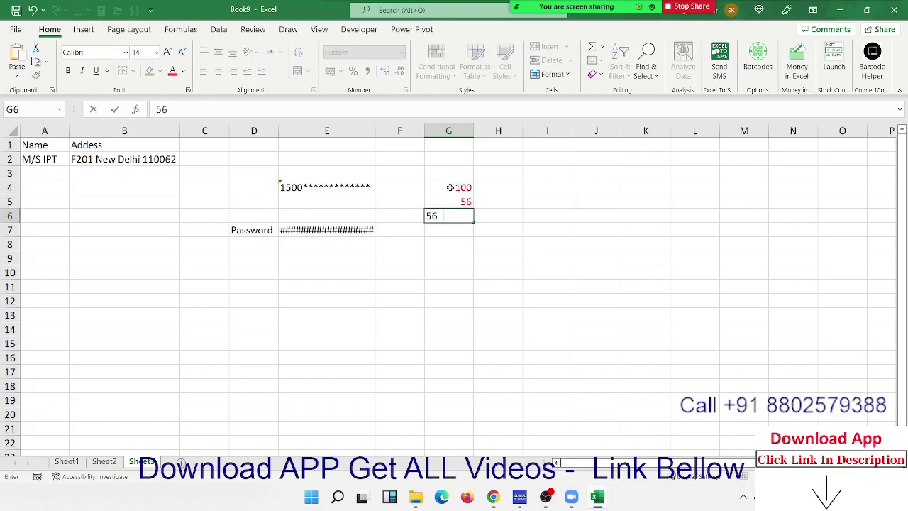
key(Return)
key(Up)
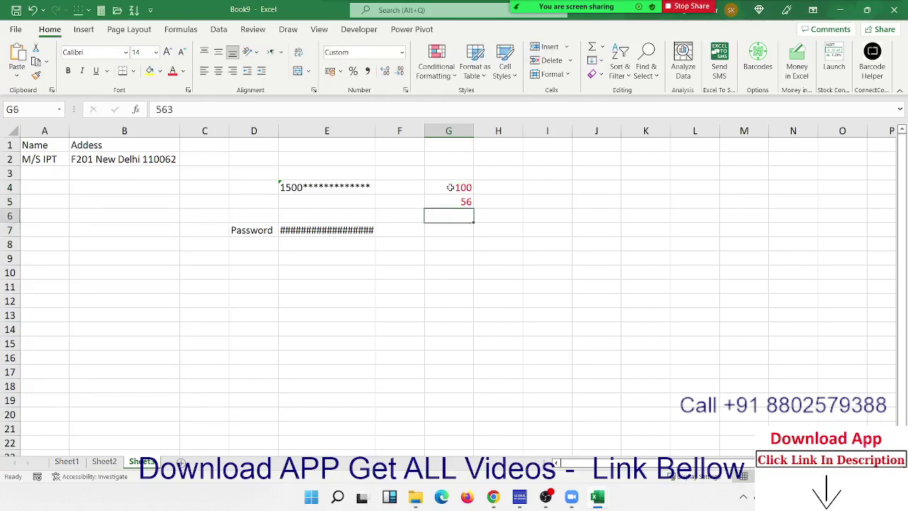
click(451, 133)
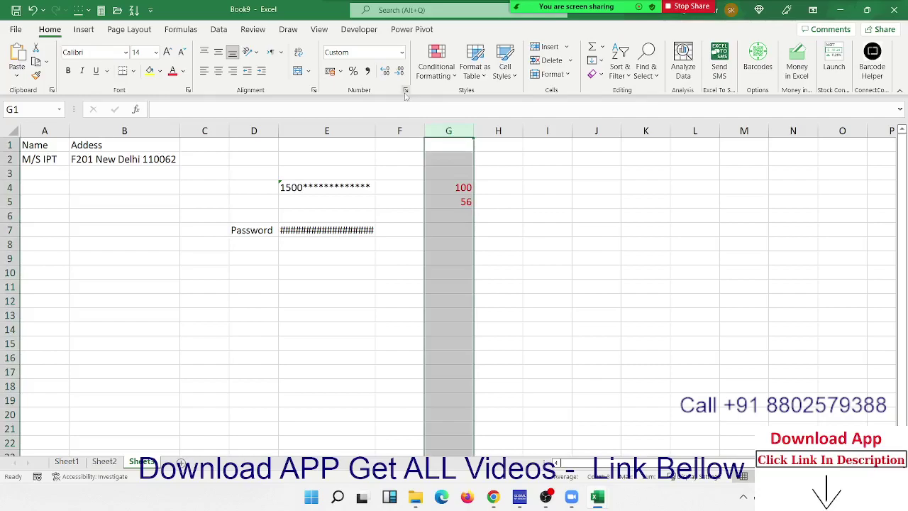
click(447, 145)
text(9)
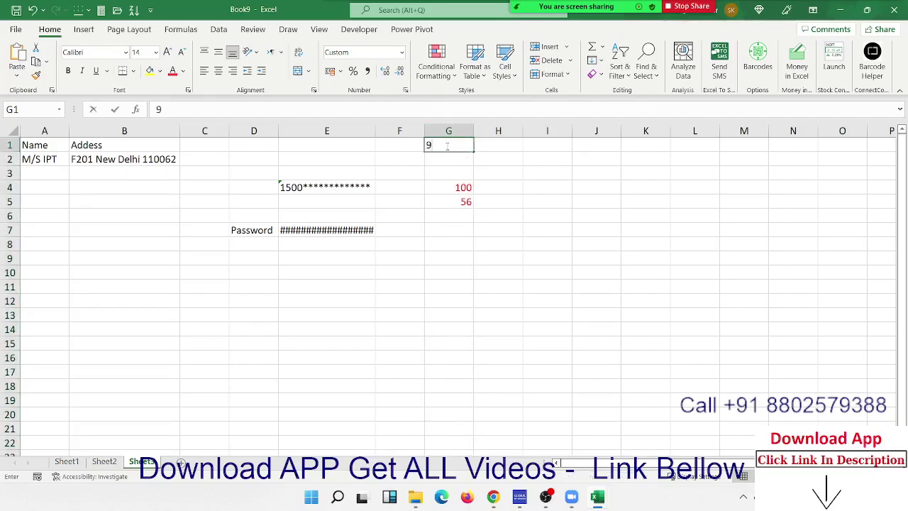
text(00)
key(Return)
Step: Delete 'General' from column G's custom code so values show red up to 100, blue above
click(454, 131)
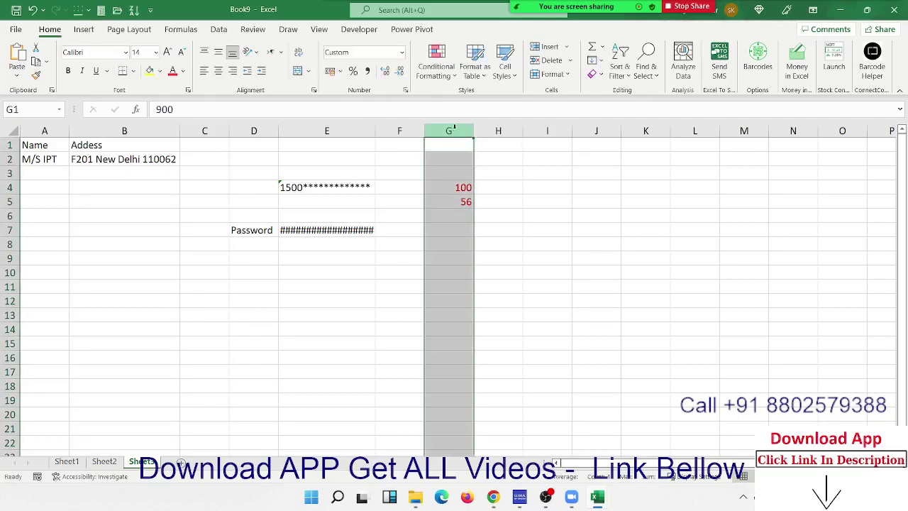
click(406, 90)
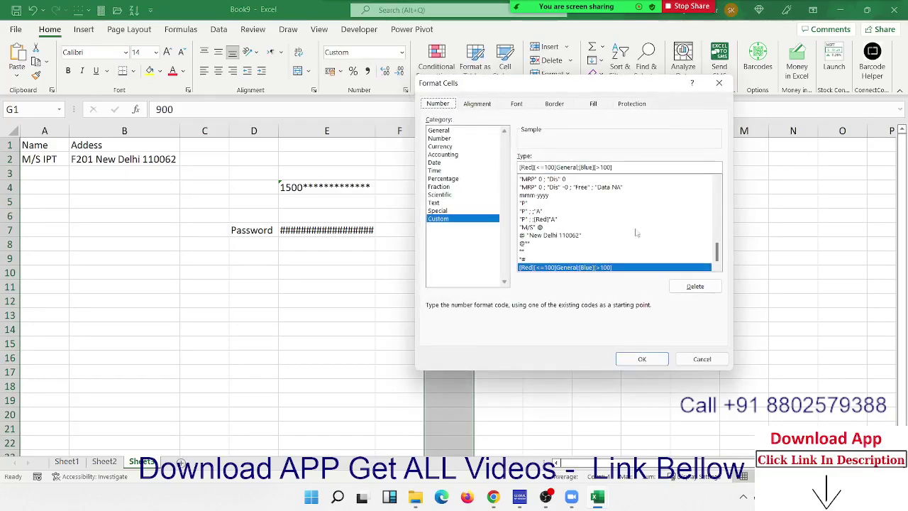
click(555, 167)
key(Delete)
key(Delete)
key(Delete)
key(Delete)
key(Delete)
key(Delete)
key(Delete)
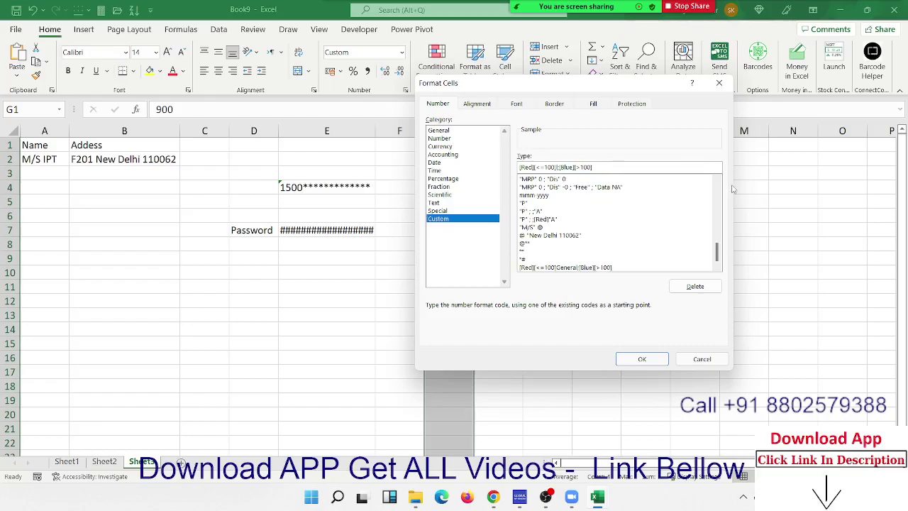
key(Delete)
click(641, 359)
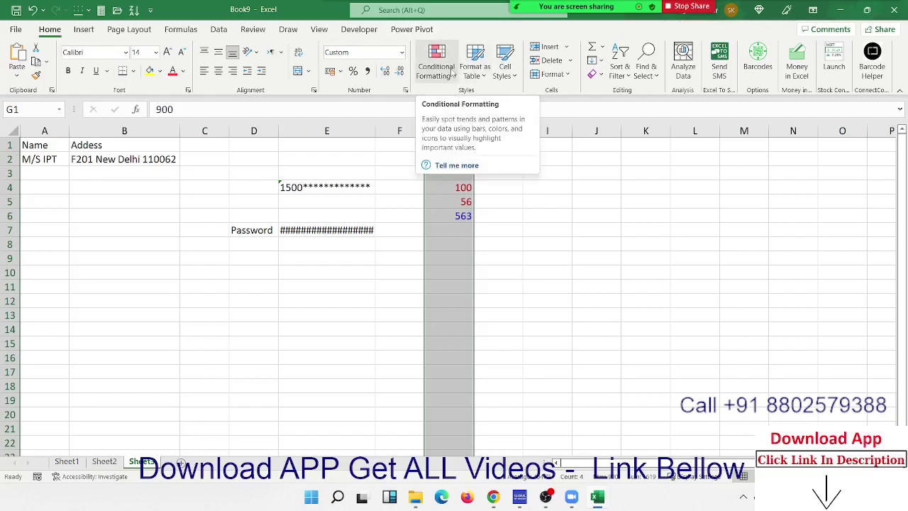
click(452, 73)
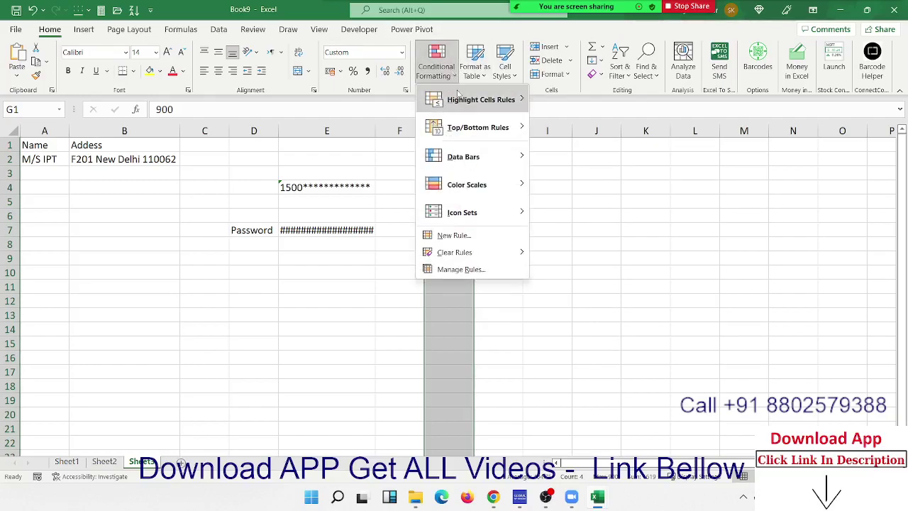
click(419, 312)
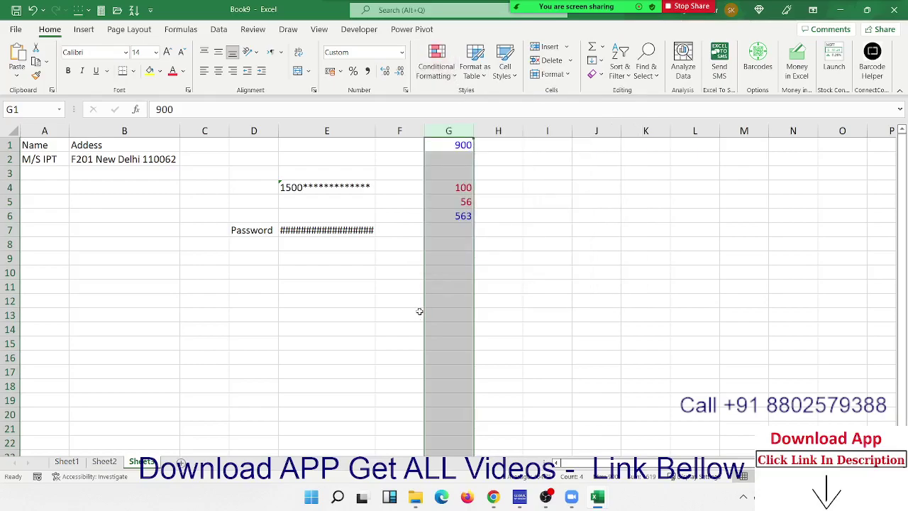
key(alt+Tab)
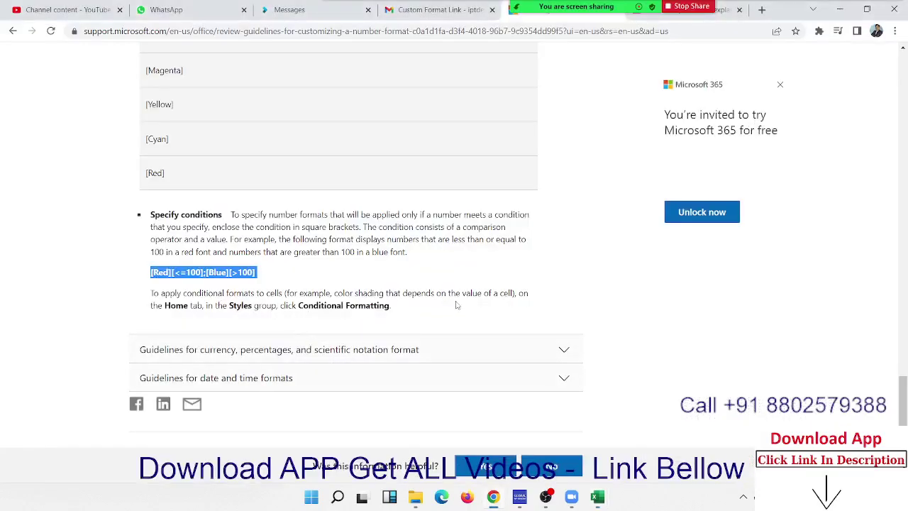
Step: Highlight the conditional-format note and expand the currency, percentages and scientific notation guidelines
drag(304, 297, 452, 307)
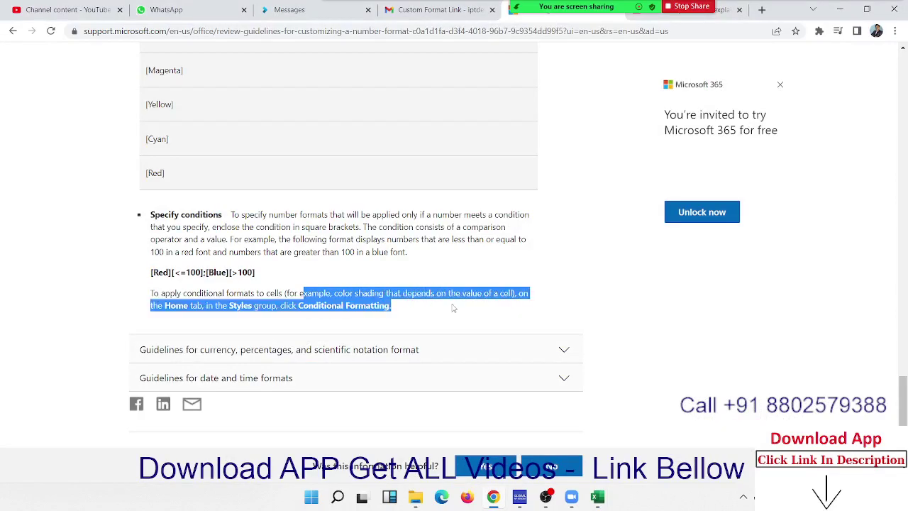
click(459, 358)
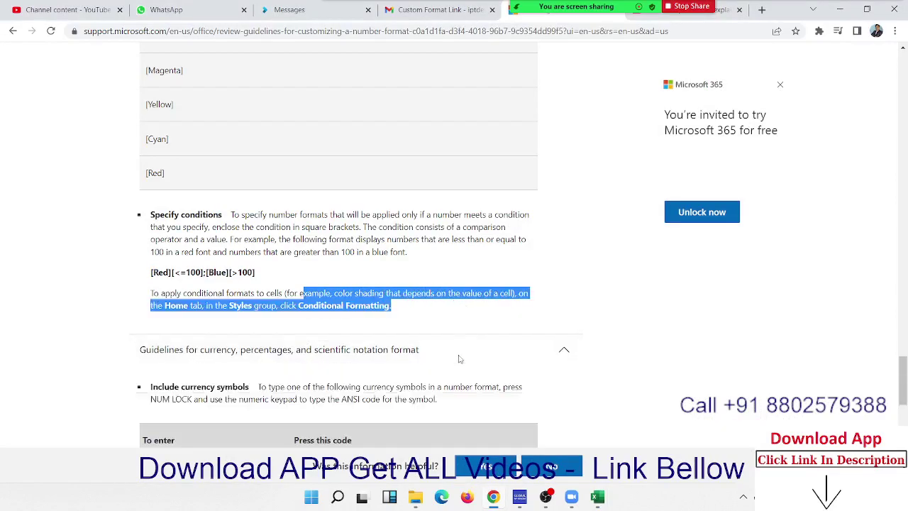
scroll(458, 358, down, 3)
scroll(458, 347, down, 5)
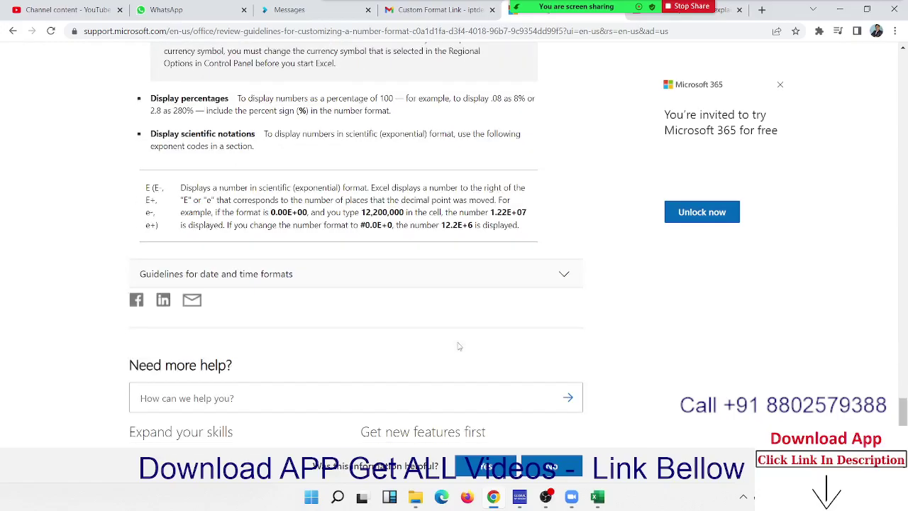
scroll(456, 326, down, 2)
scroll(426, 312, down, 2)
scroll(402, 298, up, 4)
Step: Expand the date and time guidelines and highlight the [h] elapsed-hours code
click(308, 284)
scroll(308, 285, down, 3)
scroll(310, 289, down, 6)
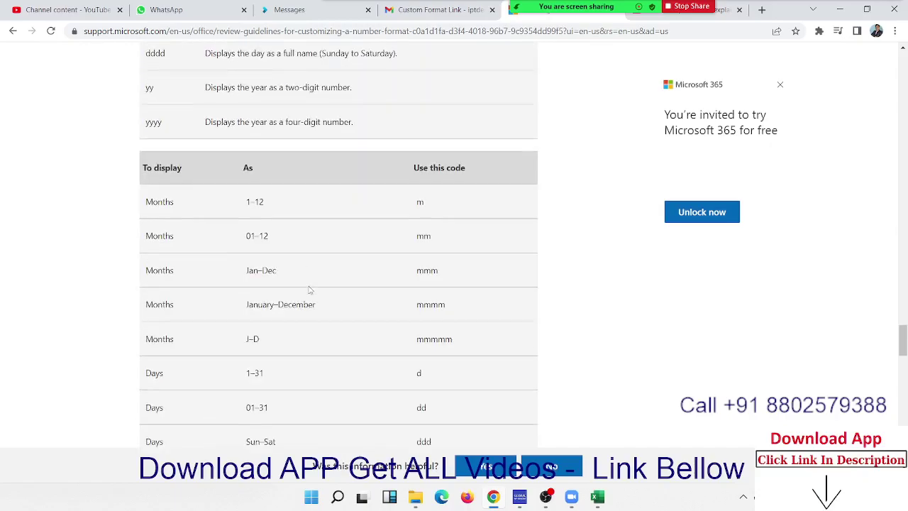
scroll(310, 289, down, 3)
scroll(308, 288, down, 2)
scroll(307, 288, down, 3)
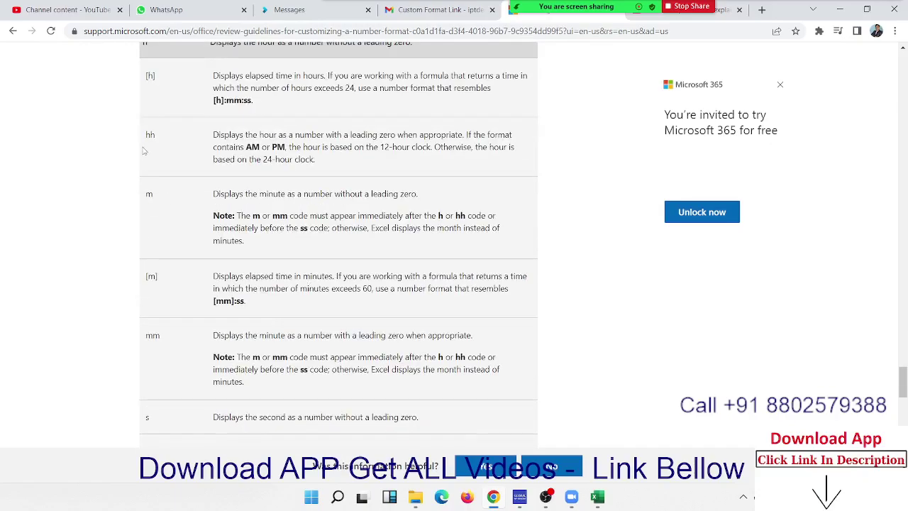
double_click(162, 86)
click(151, 100)
drag(159, 82, 142, 78)
Step: Enter the elapsed time 45:20:30 in B11
key(alt+Tab)
click(143, 286)
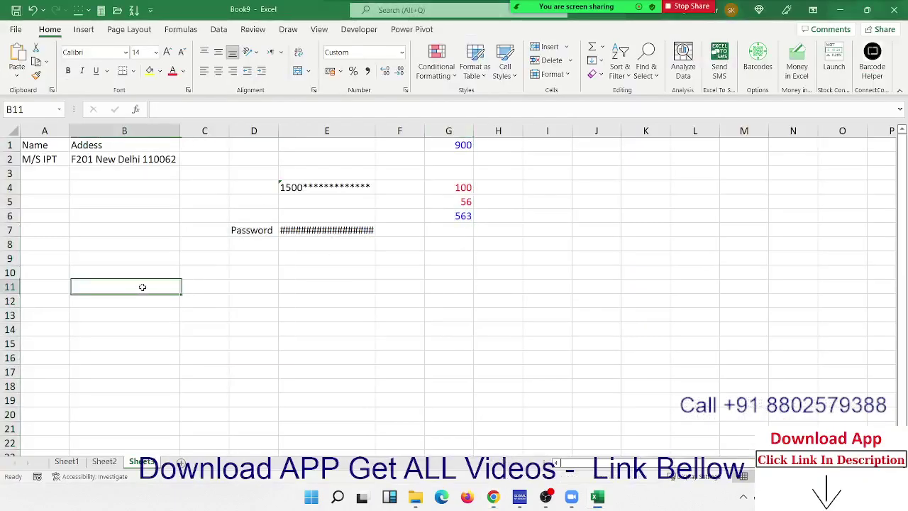
text(45:2)
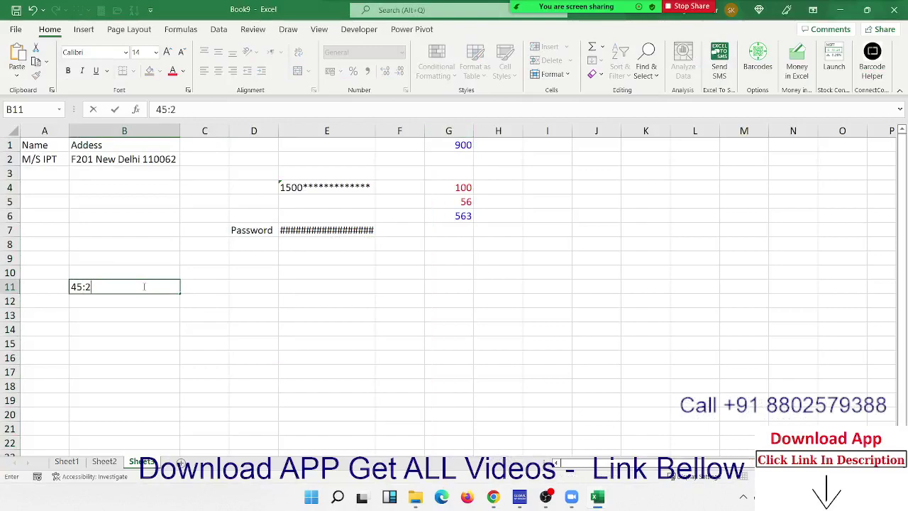
text(0)
text(:3)
text(0)
key(Return)
Step: Put =HOUR(B11) in C11, which returns 21
key(Up)
key(Right)
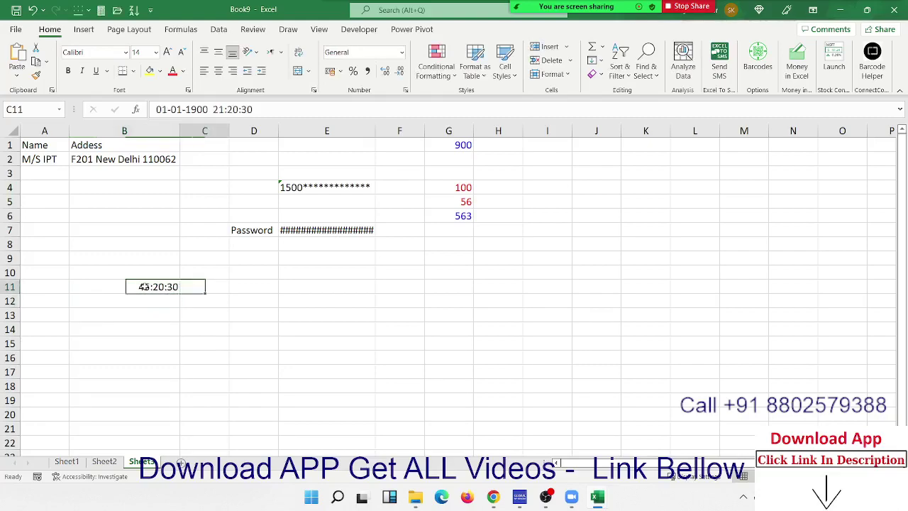
text(=h)
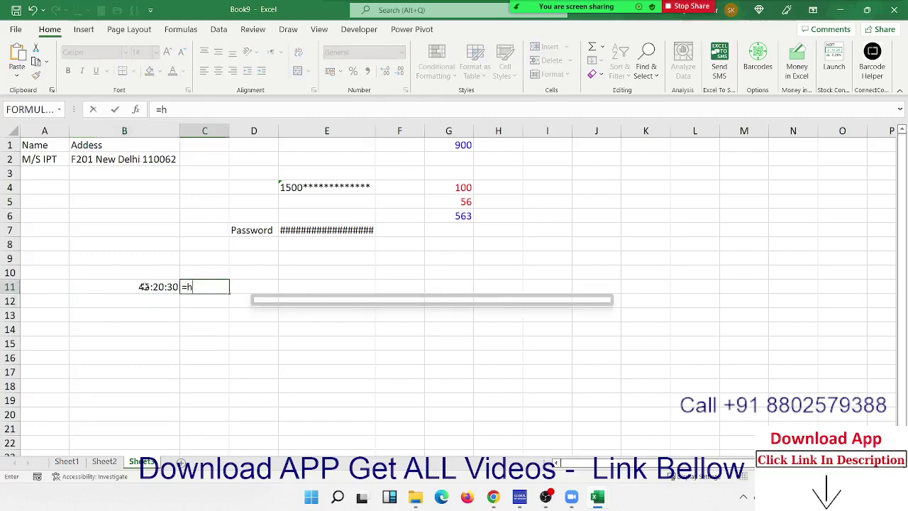
text(ou)
key(Tab)
click(143, 286)
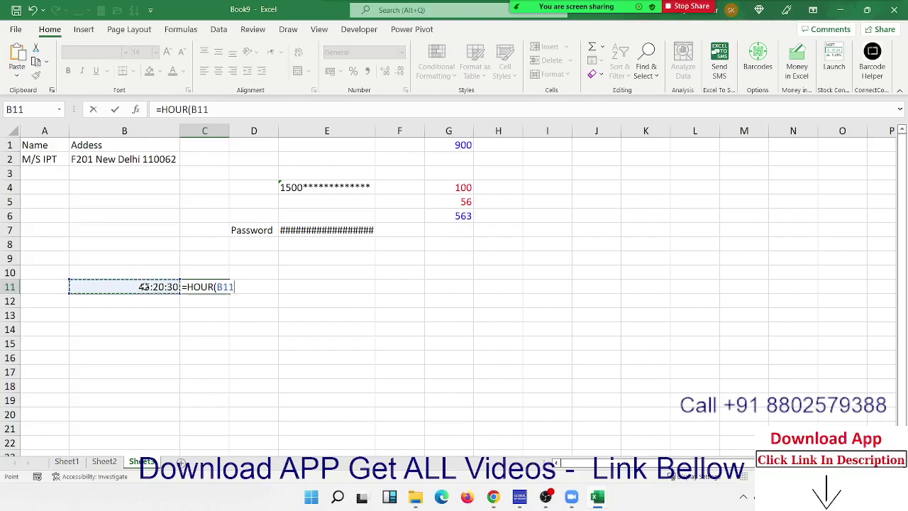
key(Return)
key(Up)
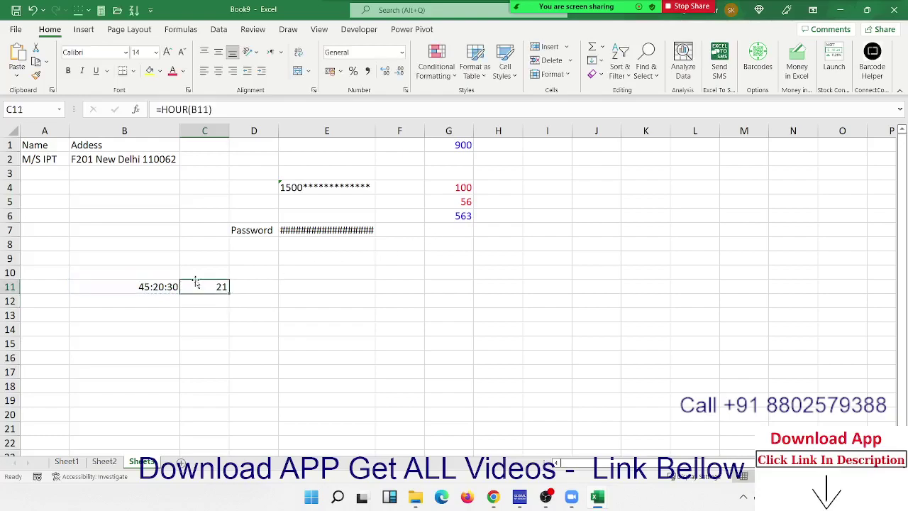
Step: Show B11 in General format to see its stored value, then undo it
click(162, 286)
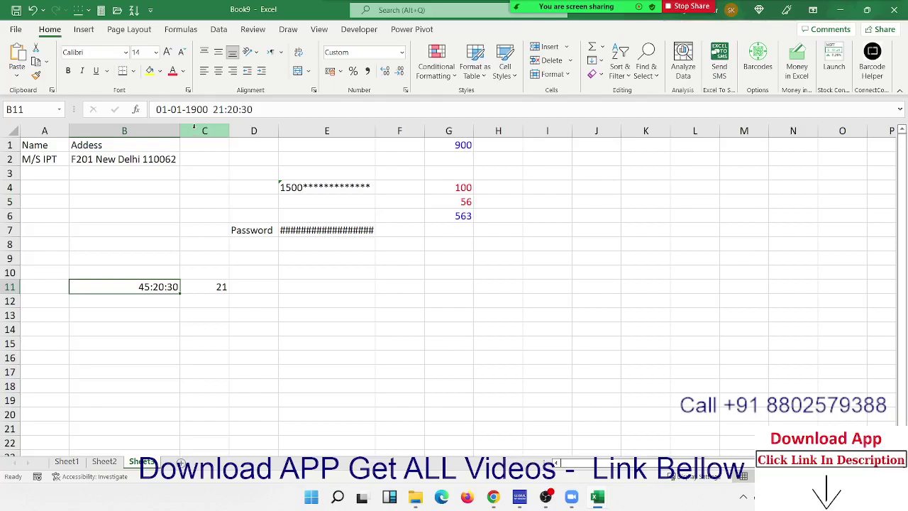
key(ctrl+shift+asciitilde)
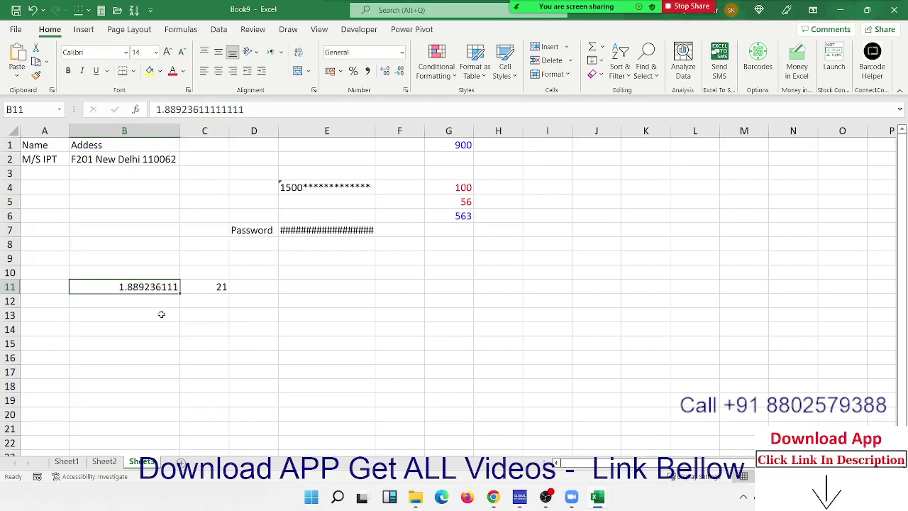
click(204, 285)
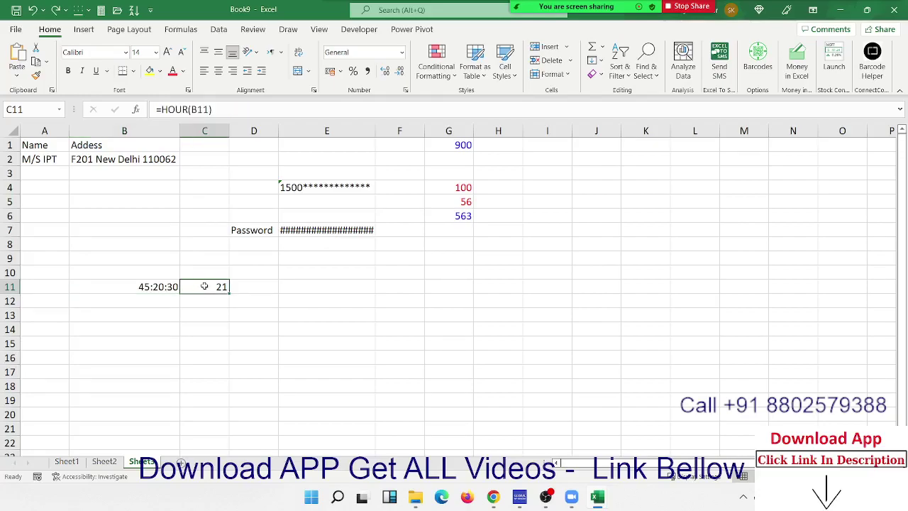
Step: Enter =TEXT(B11,"[H]") in C11 to show the total elapsed hours
key(Delete)
text(=te)
key(Tab)
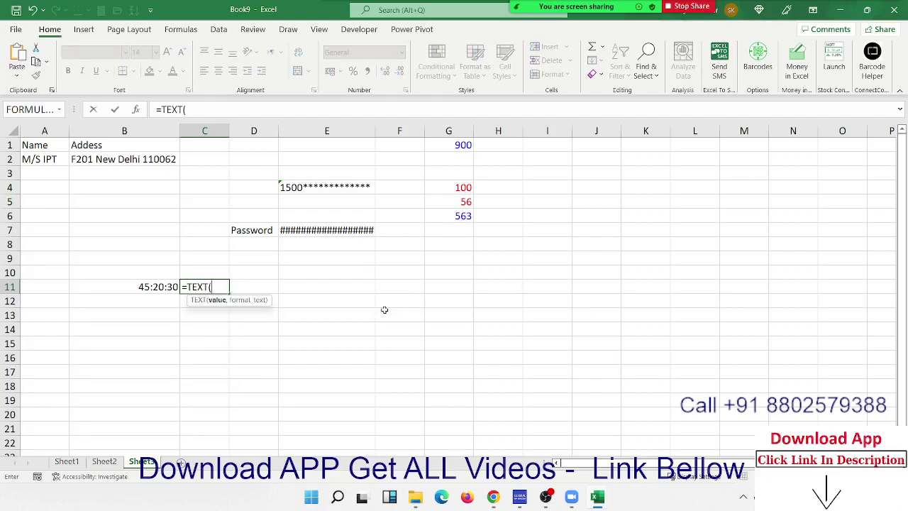
key(Left)
text(,)
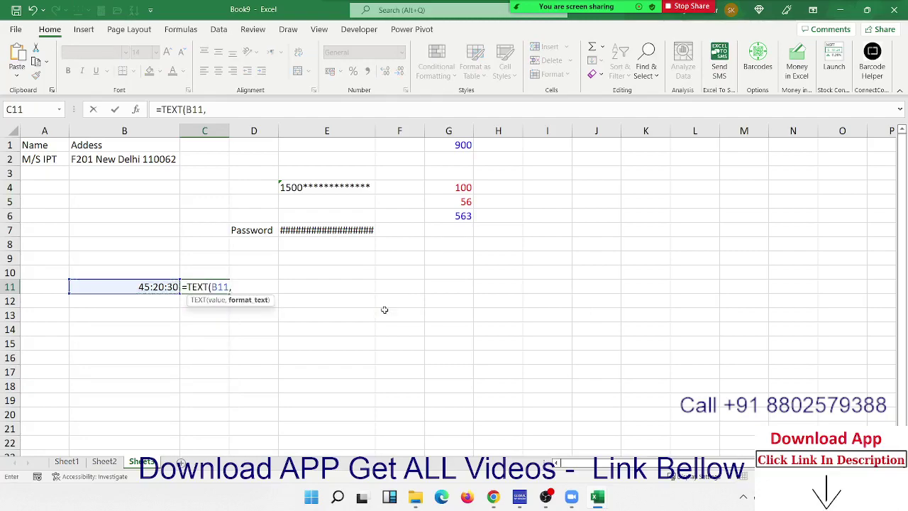
text("[)
text(H)
text(]")
text())
key(Return)
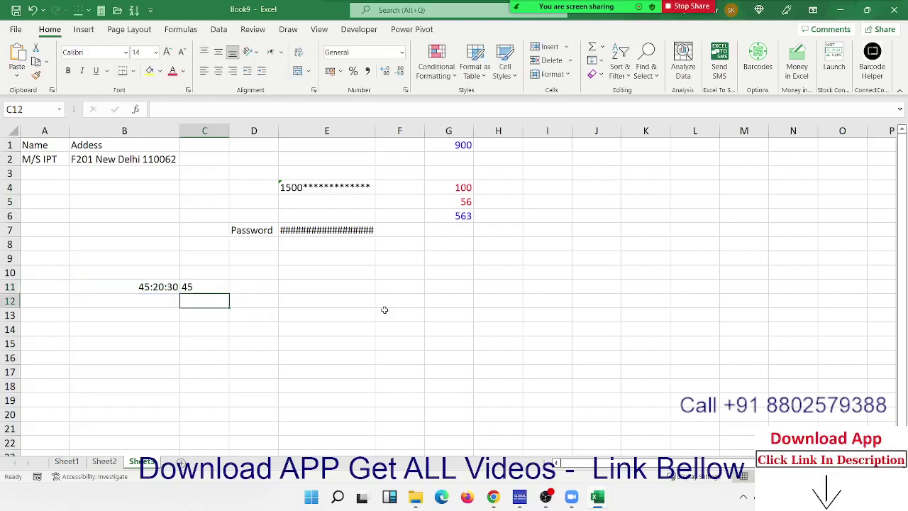
key(Up)
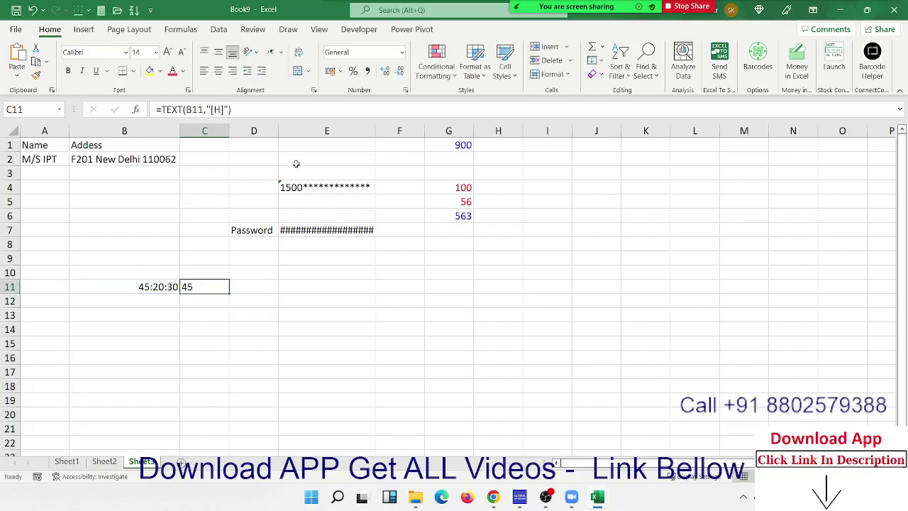
Step: Change C11's format code to "[m]" to show 2720 total minutes
click(230, 109)
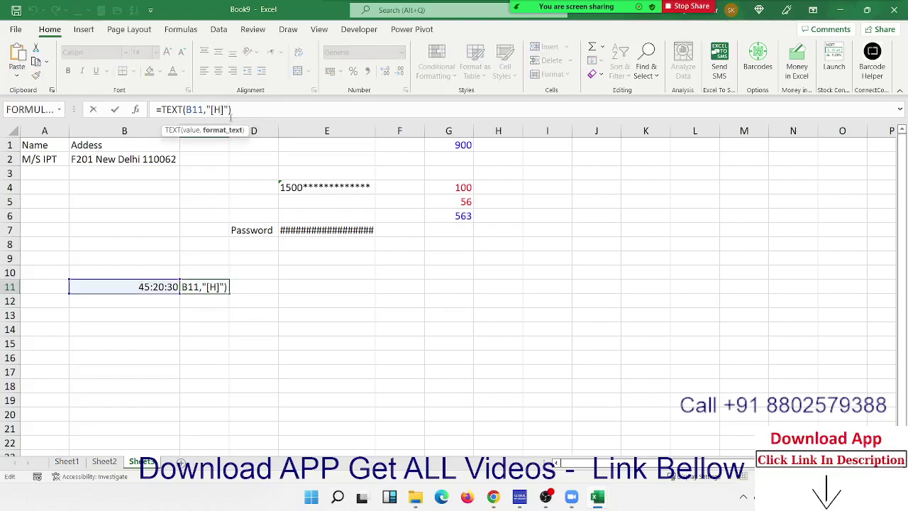
key(BackSpace)
text(m)
key(Return)
key(Up)
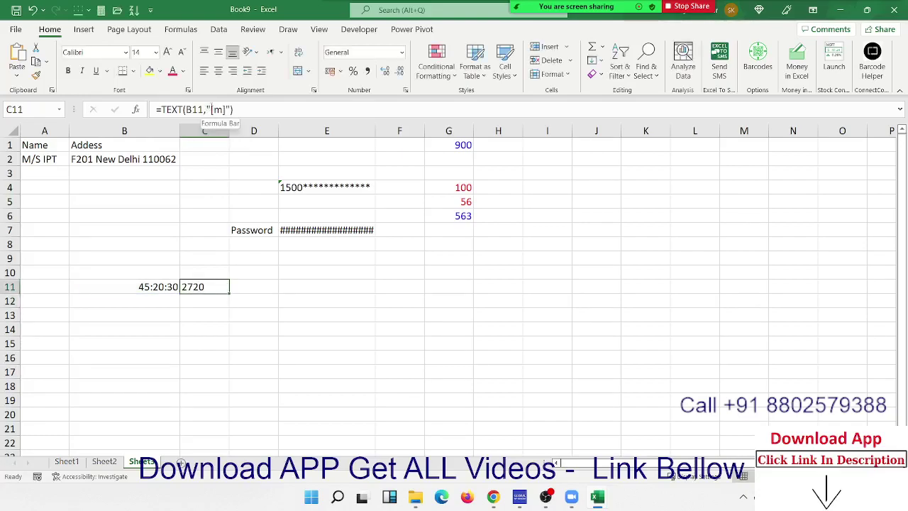
Step: Change C11's format code to "[s]" to show 163230 total seconds
click(214, 109)
key(BackSpace)
text(s)
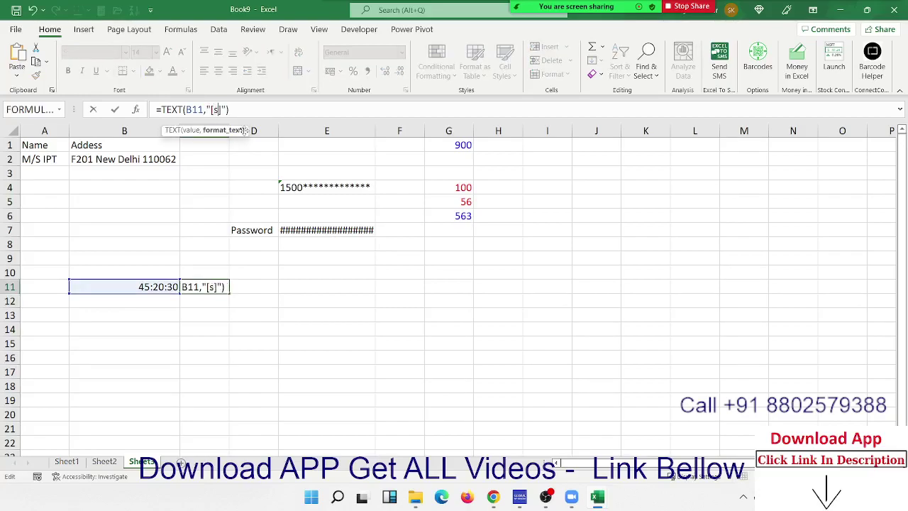
key(Return)
key(Up)
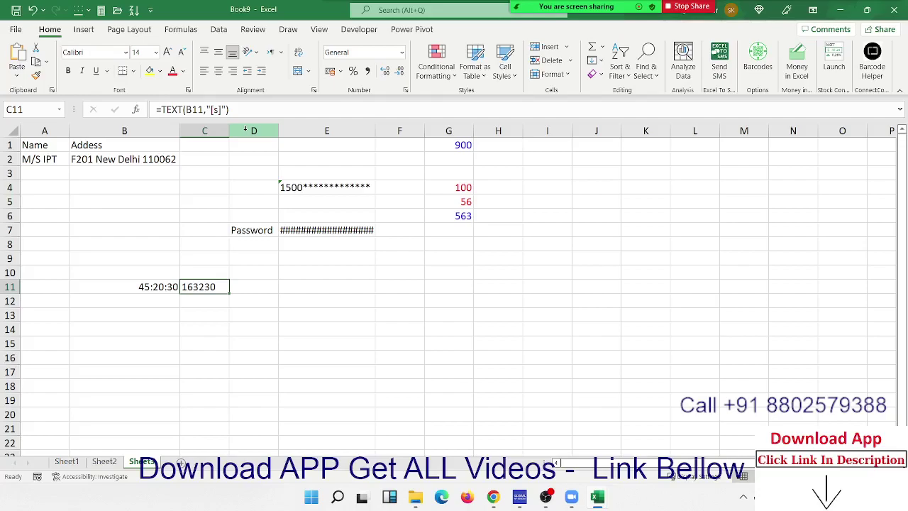
key(alt+Tab)
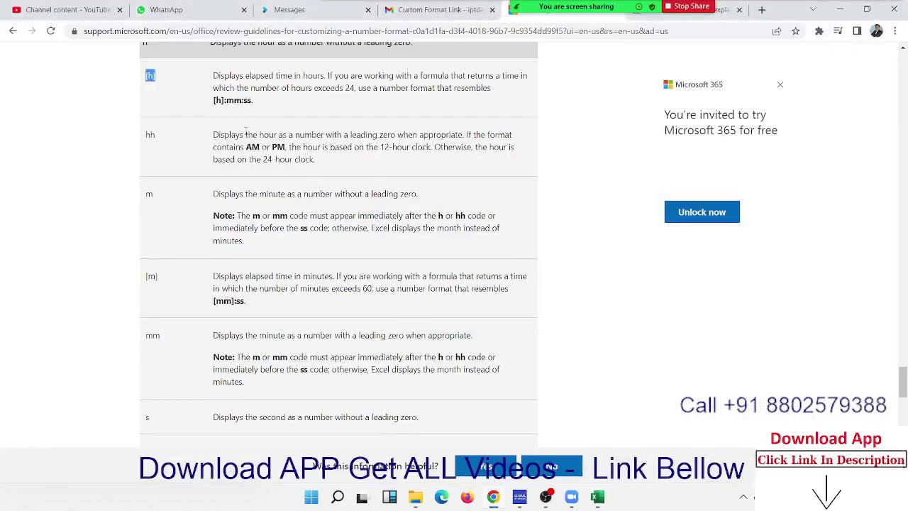
scroll(310, 277, down, 5)
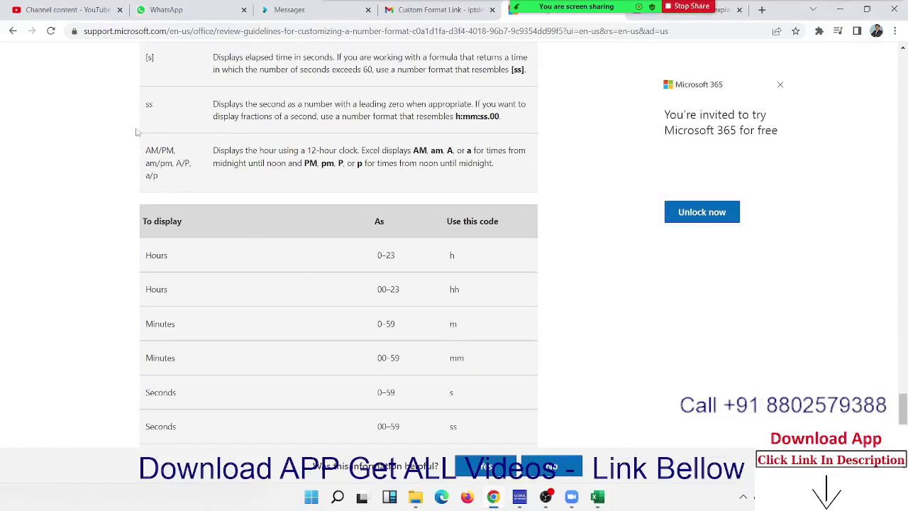
scroll(225, 179, down, 3)
scroll(225, 180, down, 8)
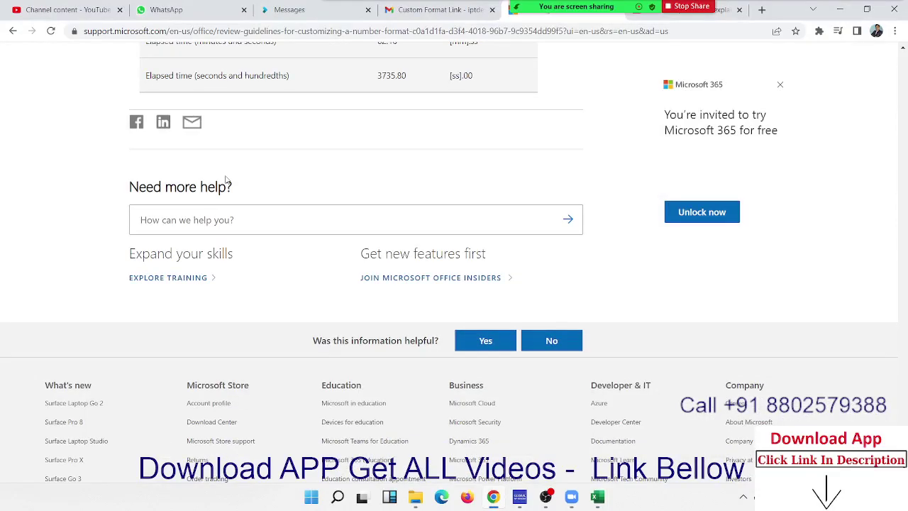
scroll(226, 179, up, 4)
scroll(225, 177, up, 5)
scroll(225, 177, down, 3)
scroll(226, 174, up, 6)
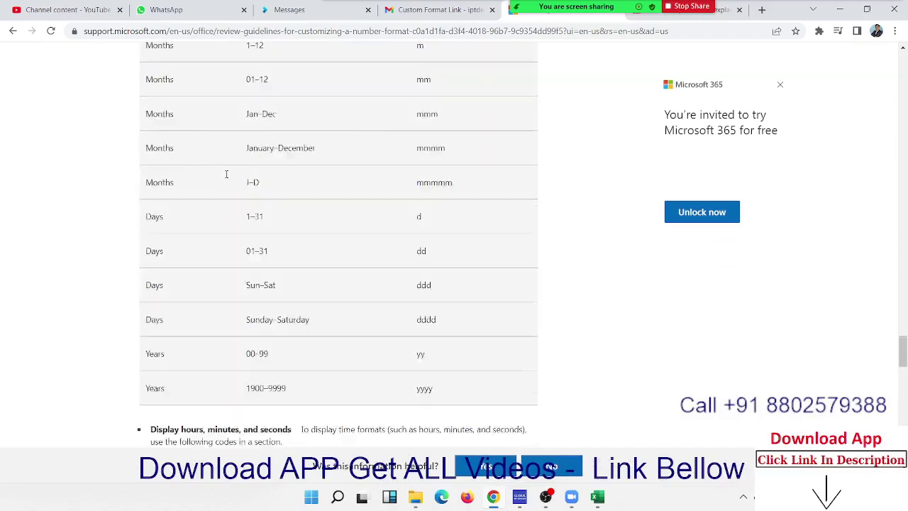
scroll(226, 174, up, 5)
key(alt+Tab)
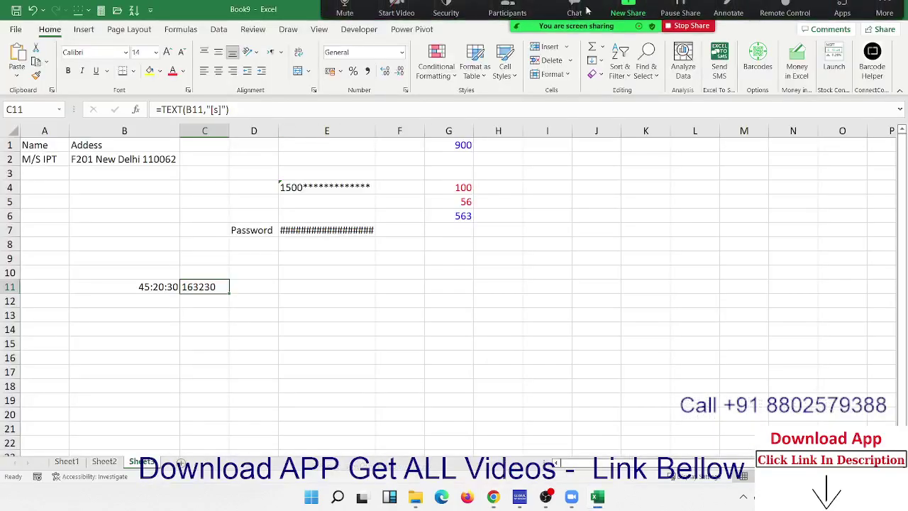
Step: Test the Password cell E7's masking with the entries 154, as and as12
click(520, 17)
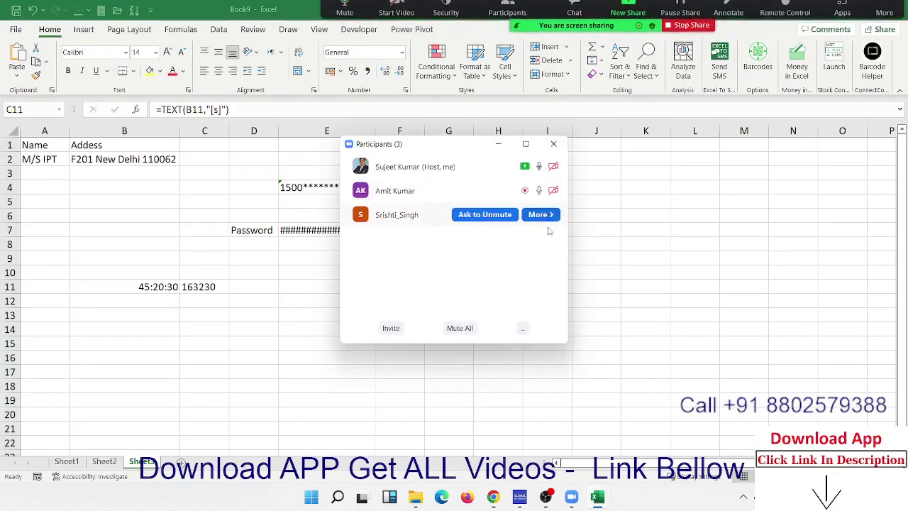
click(553, 143)
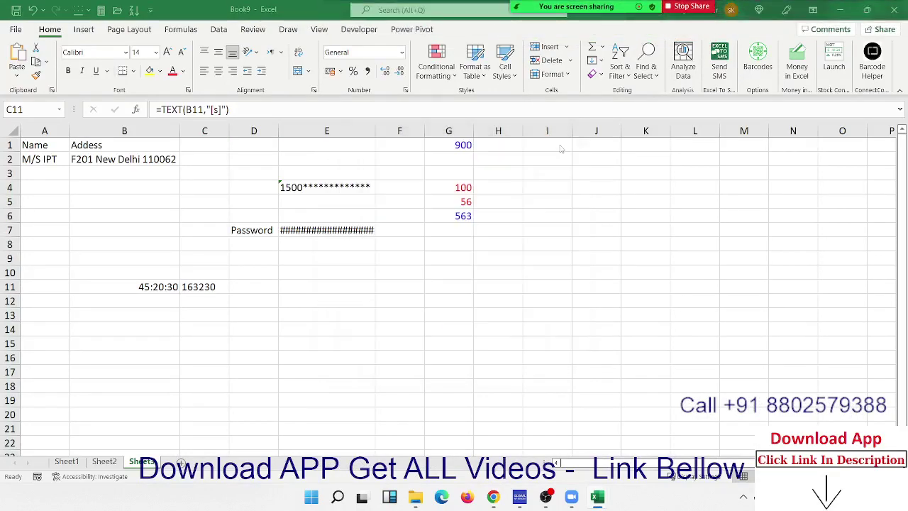
click(313, 230)
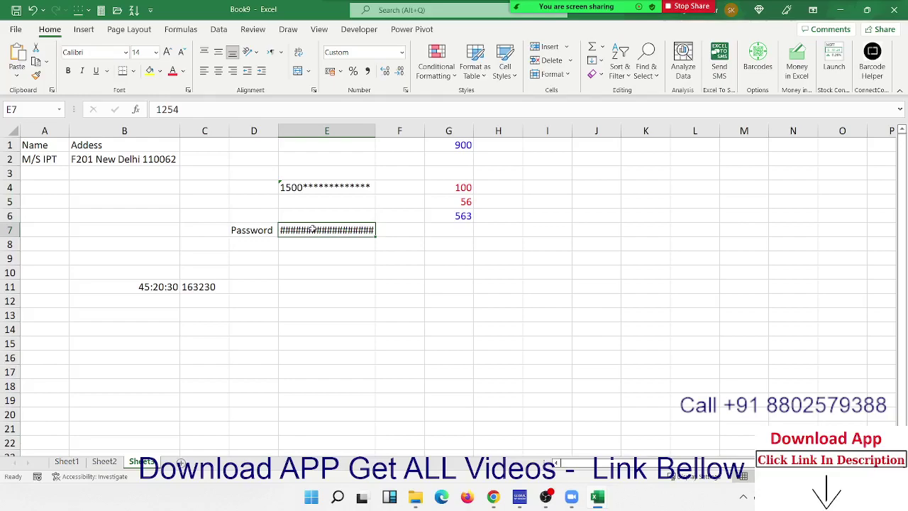
text(15)
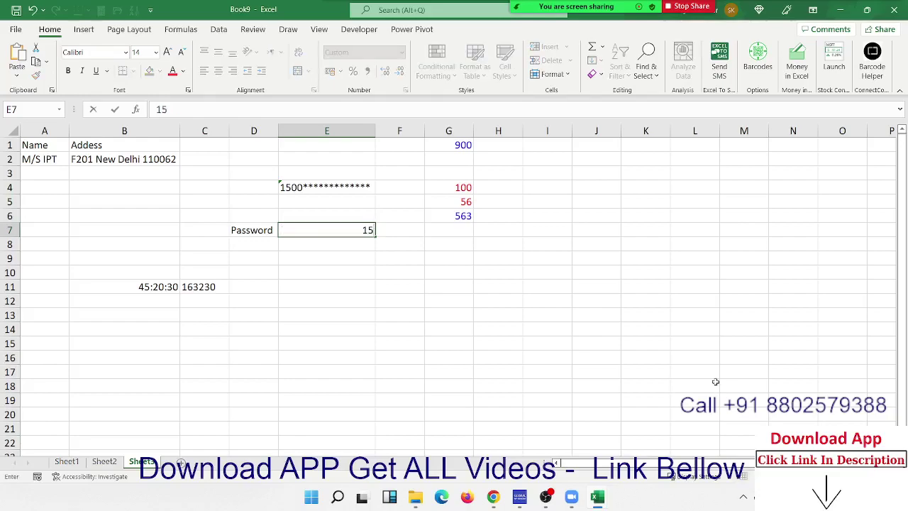
text(4)
key(Return)
key(Up)
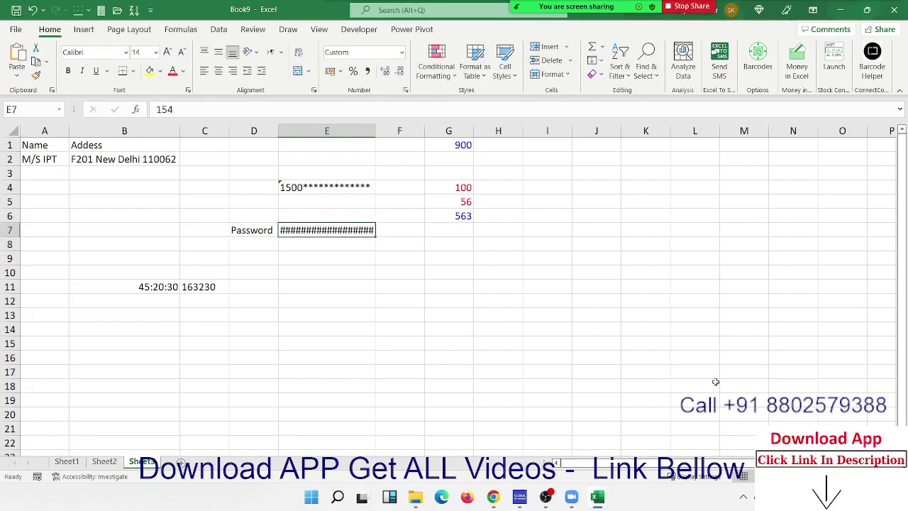
text(as)
key(Return)
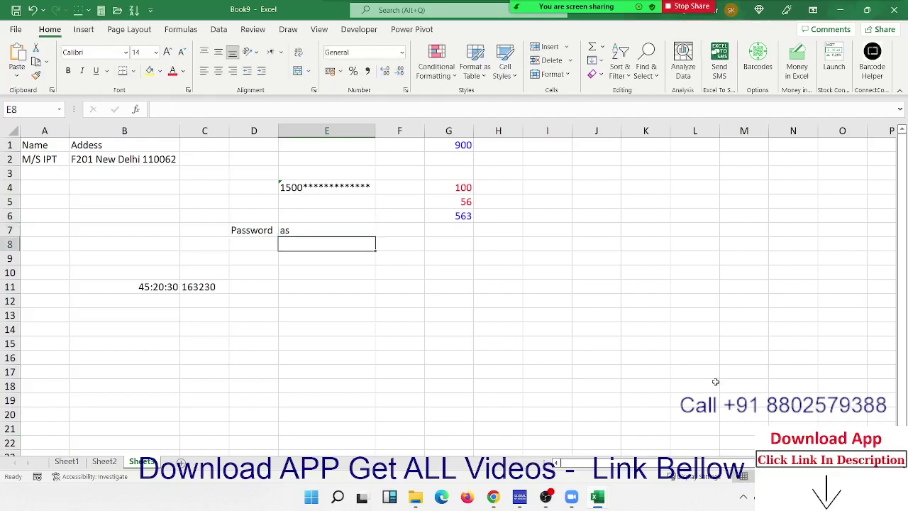
key(Up)
text(as)
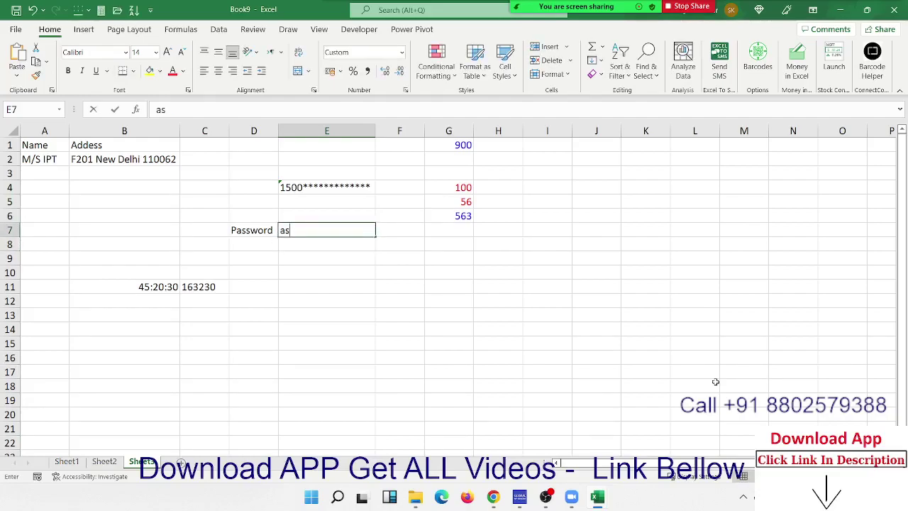
text(12)
key(Return)
key(Up)
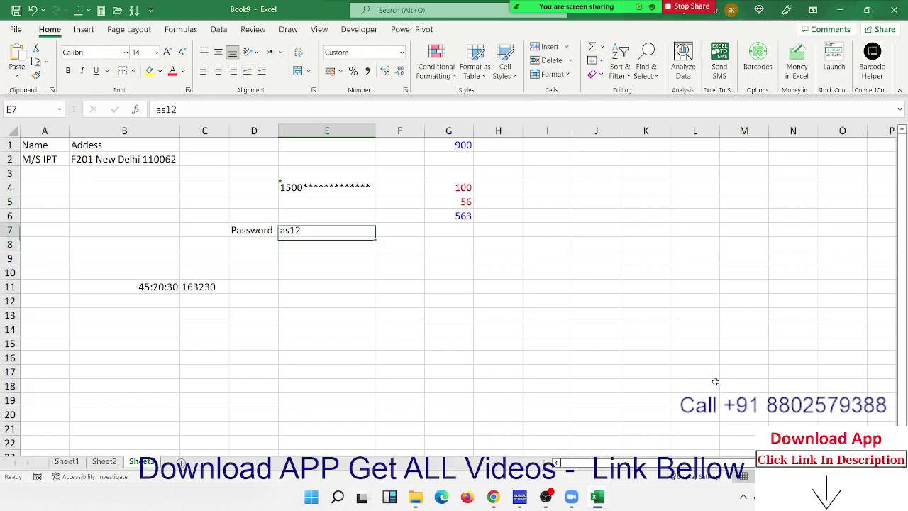
key(Down)
key(Up)
text(0)
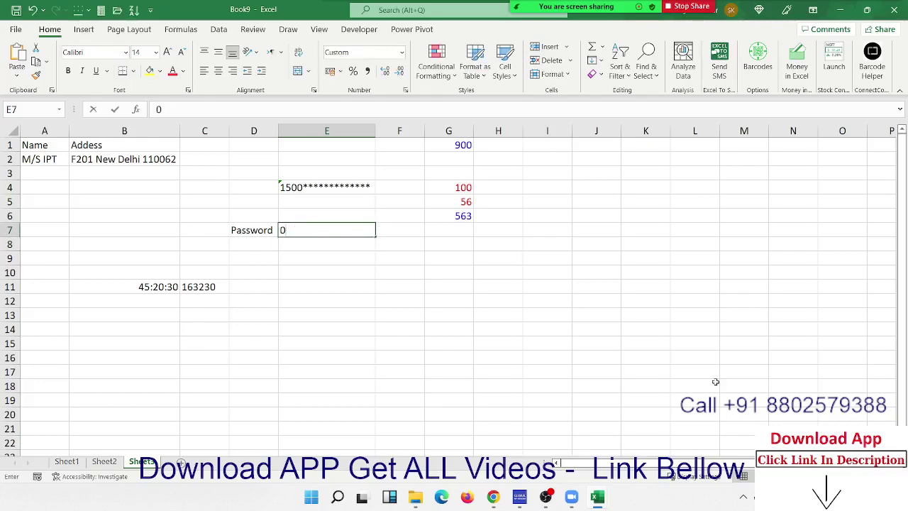
text(.)
key(Return)
key(Up)
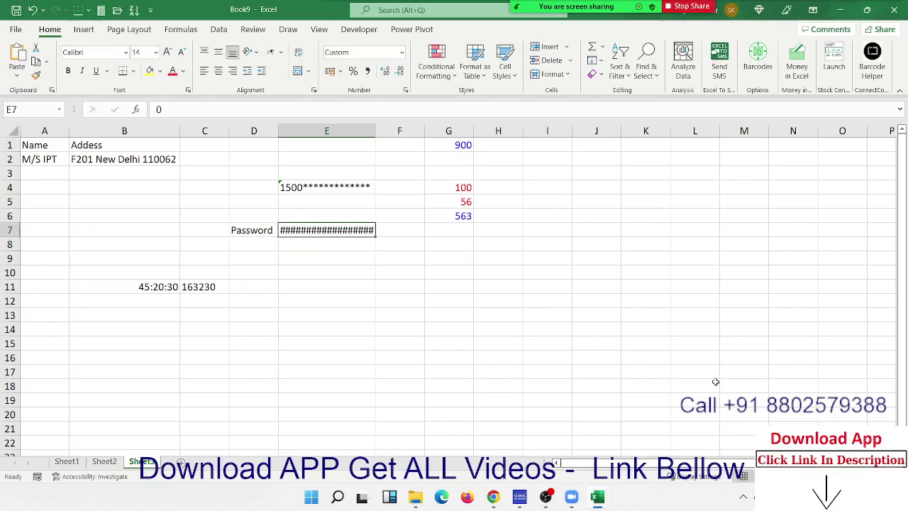
text(1452)
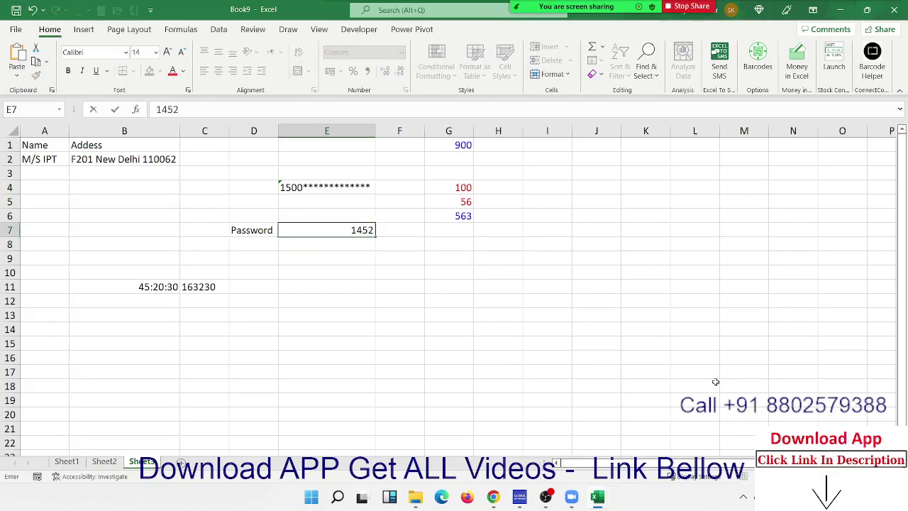
key(Return)
key(Up)
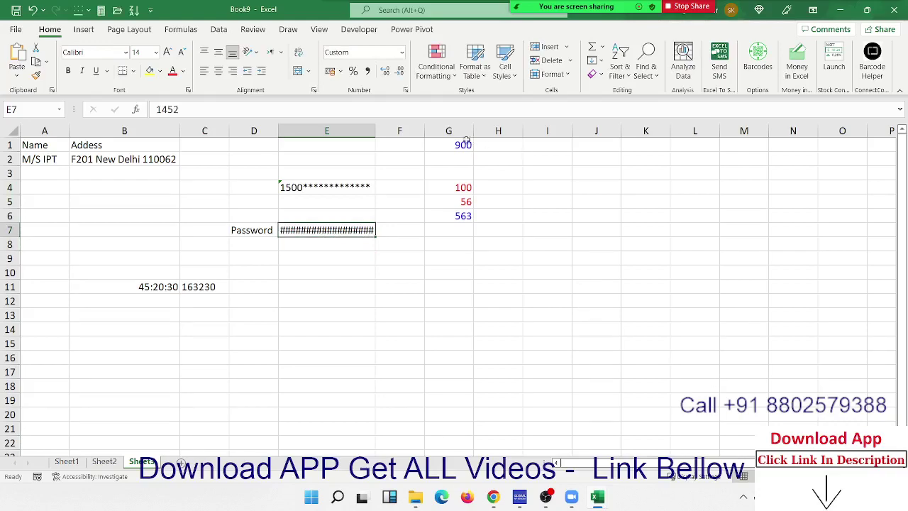
Step: View E7's *# custom format code in Format Cells, then cancel without changes
click(405, 90)
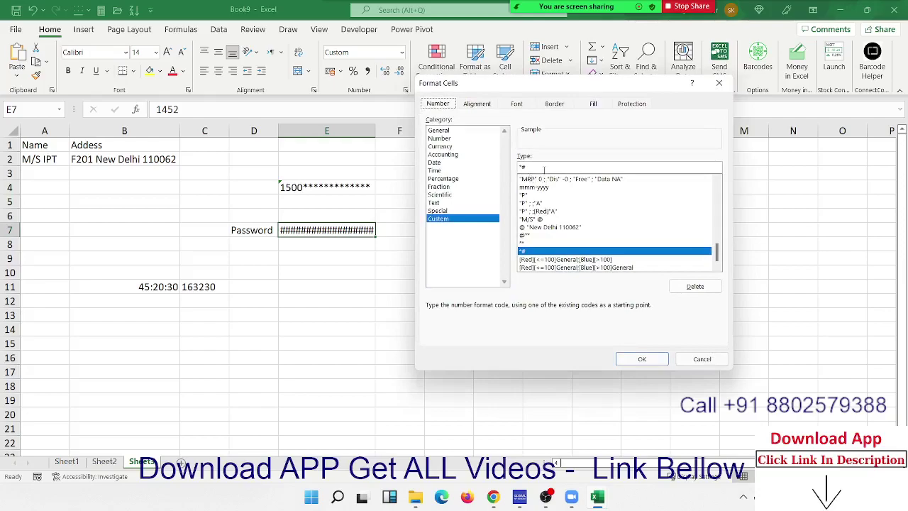
click(522, 166)
click(720, 83)
mouse_move(567, 6)
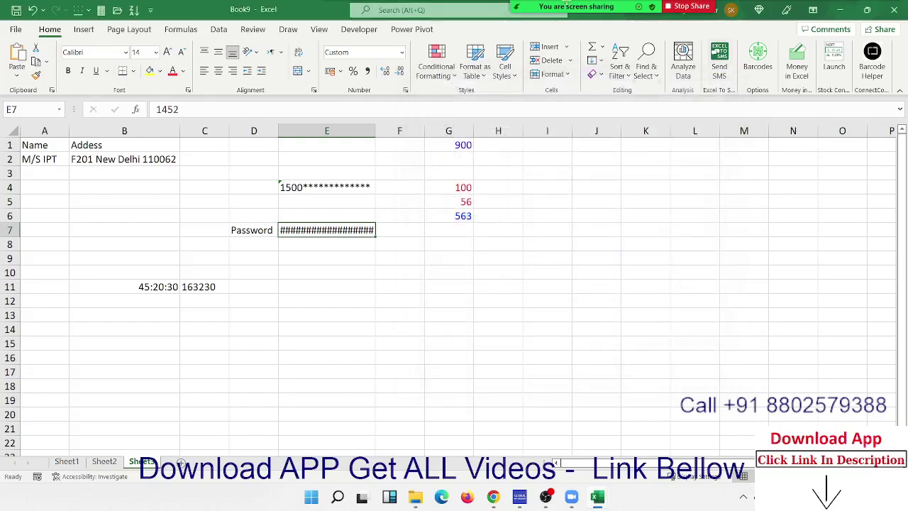